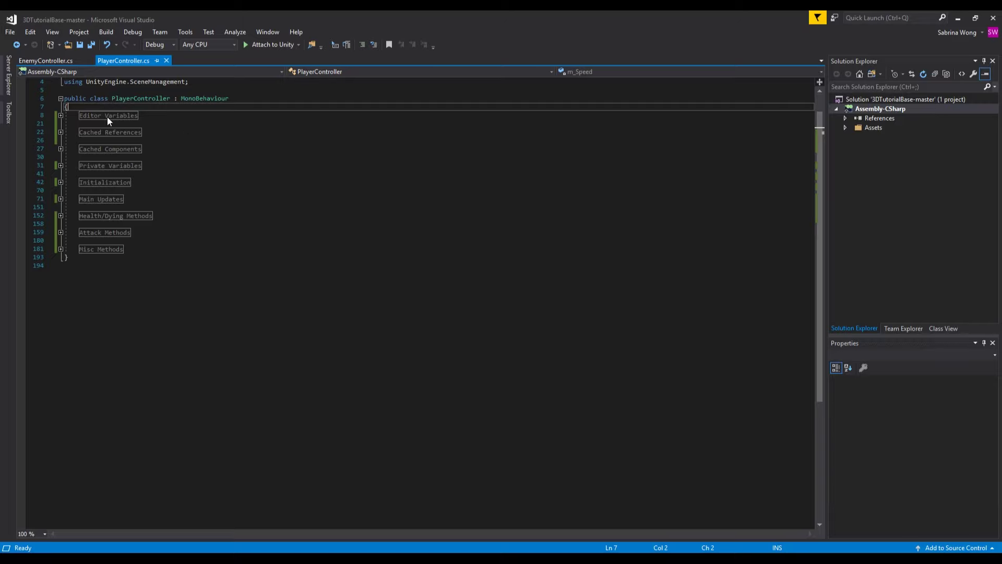
Step: Add a [SerializeField] private int m_MaxHealth with a starting-health tooltip under Editor Variables
double_click(107, 117)
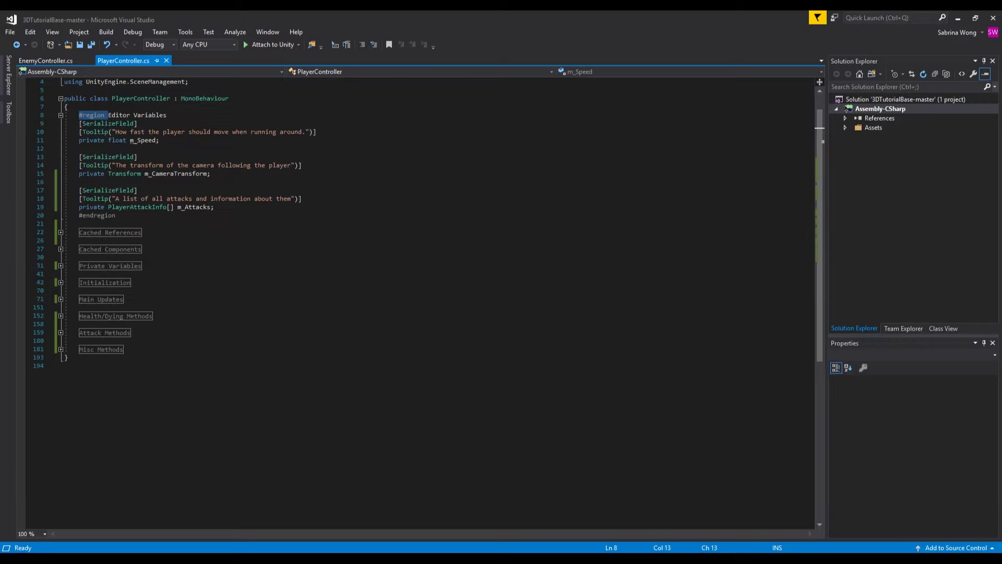
click(227, 209)
key(Return)
key(Return)
text([seria)
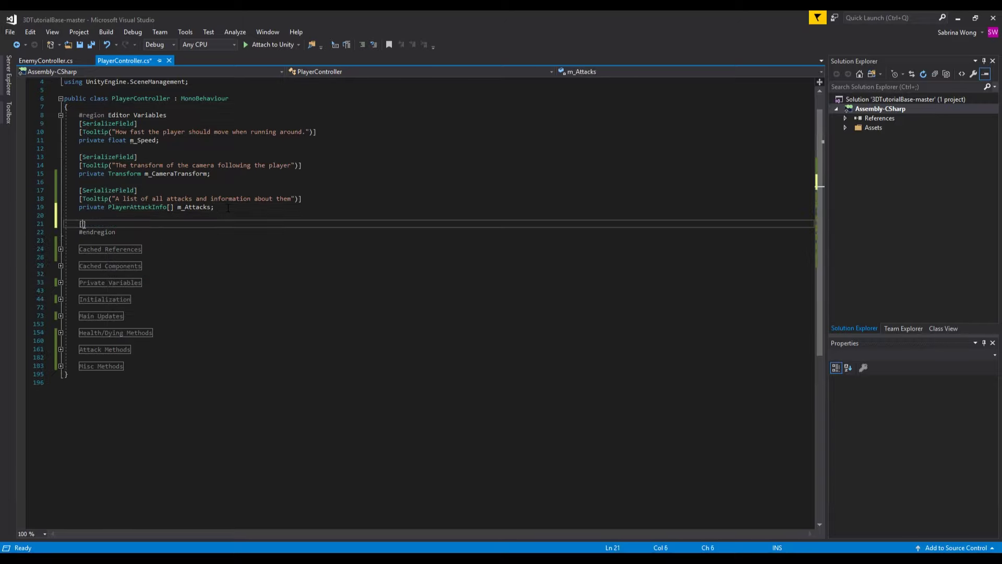
key(Tab)
text(])
key(Return)
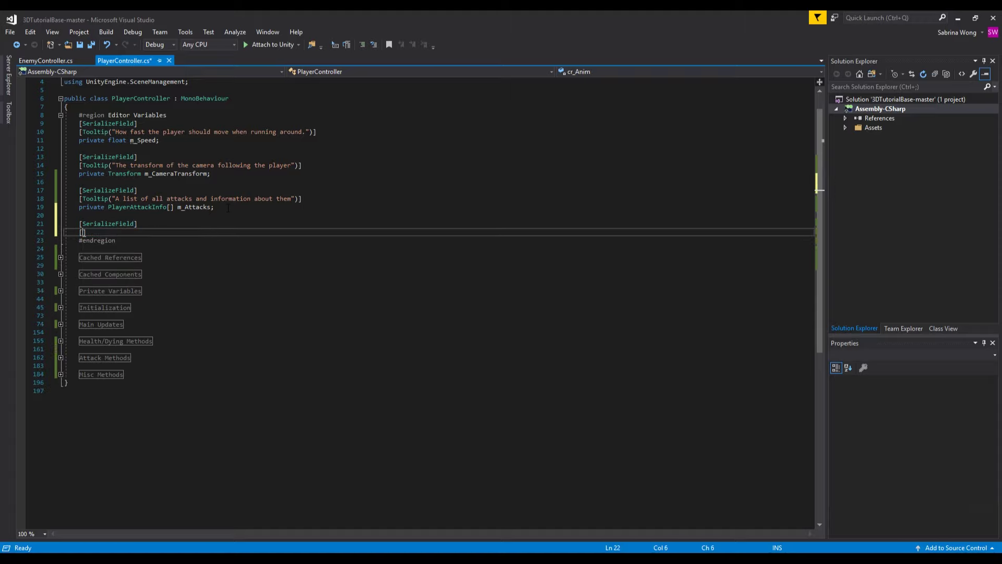
text([Tooltip)
text(("Amou)
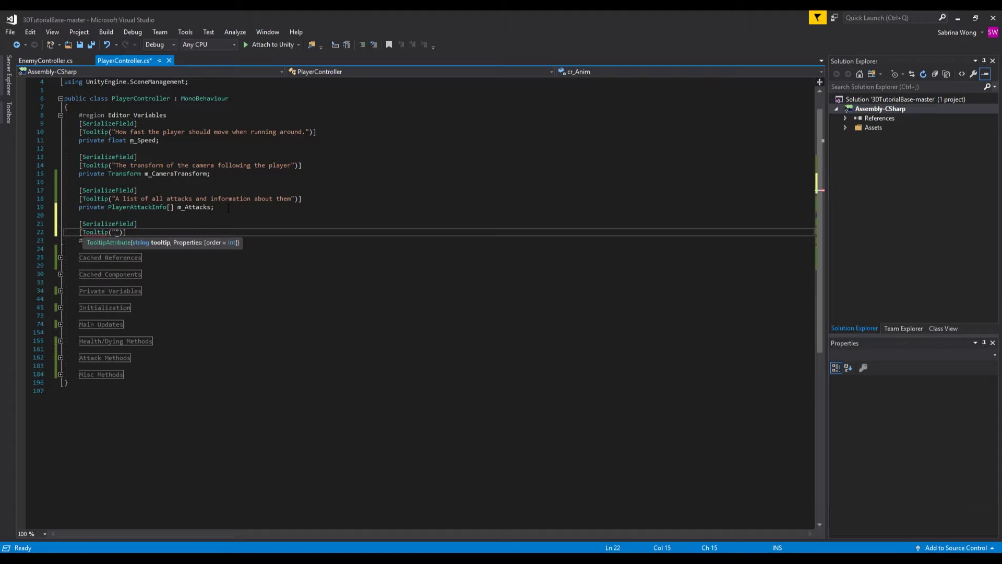
text(nt of health taht the player starts with)
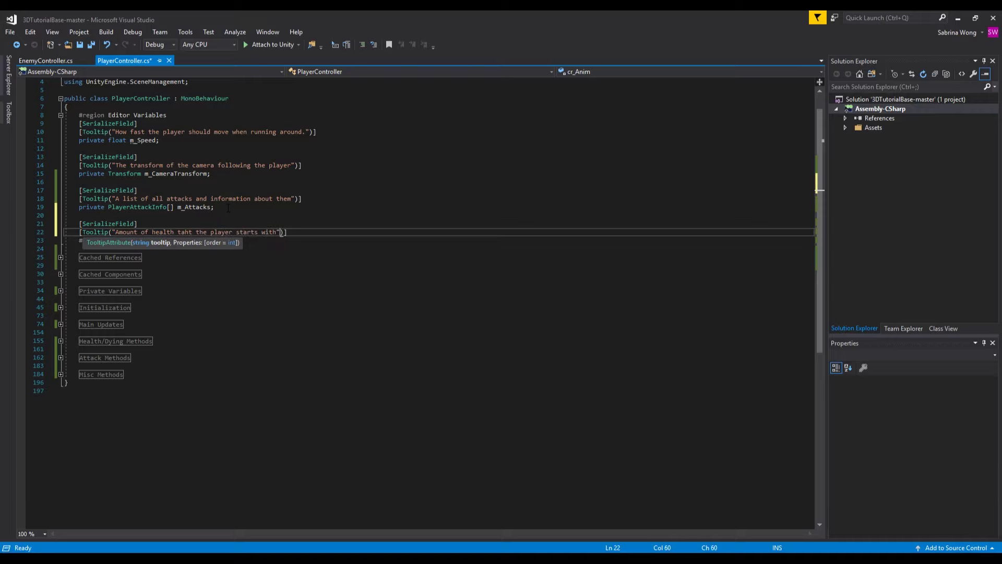
key(End)
key(Return)
text(private int)
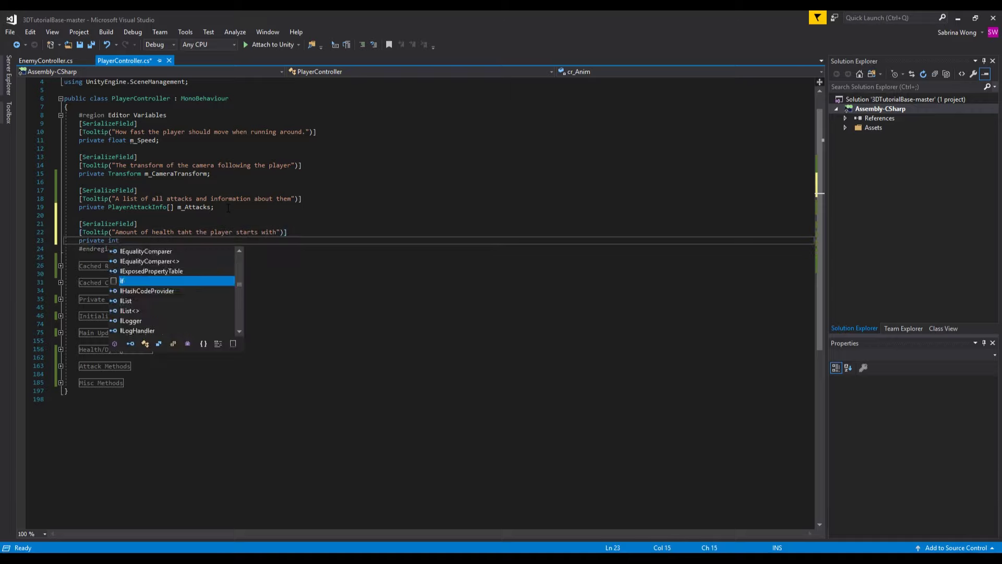
text( m_MaxHealth;)
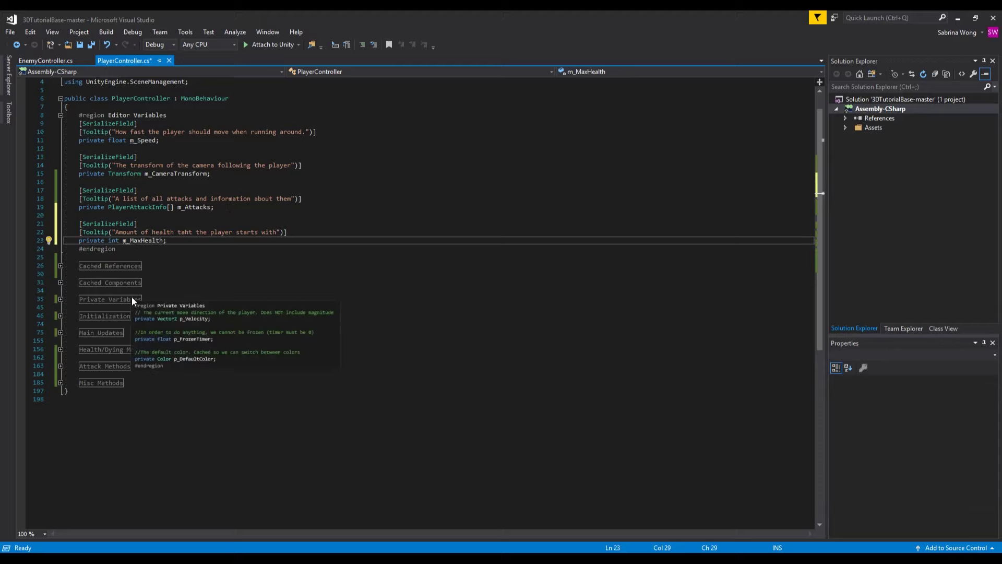
Step: Add a commented private float p_CurHealth under Private Variables
double_click(131, 299)
click(200, 365)
key(Return)
key(Return)
text(//)
key(BackSpace)
key(BackSpace)
key(BackSpace)
key(BackSpace)
key(BackSpace)
text(rrent amount of heal)
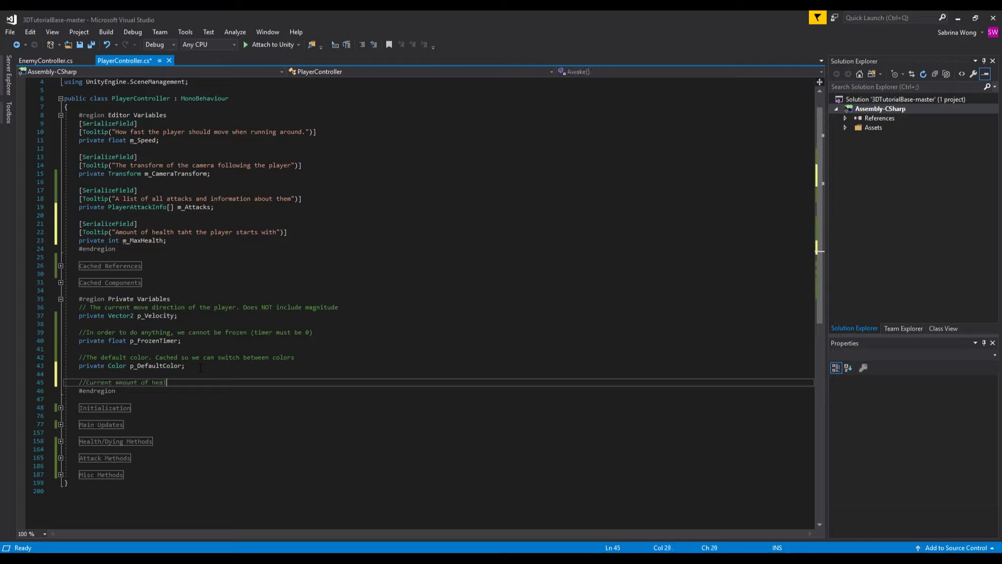
text(th that the player has)
key(Return)
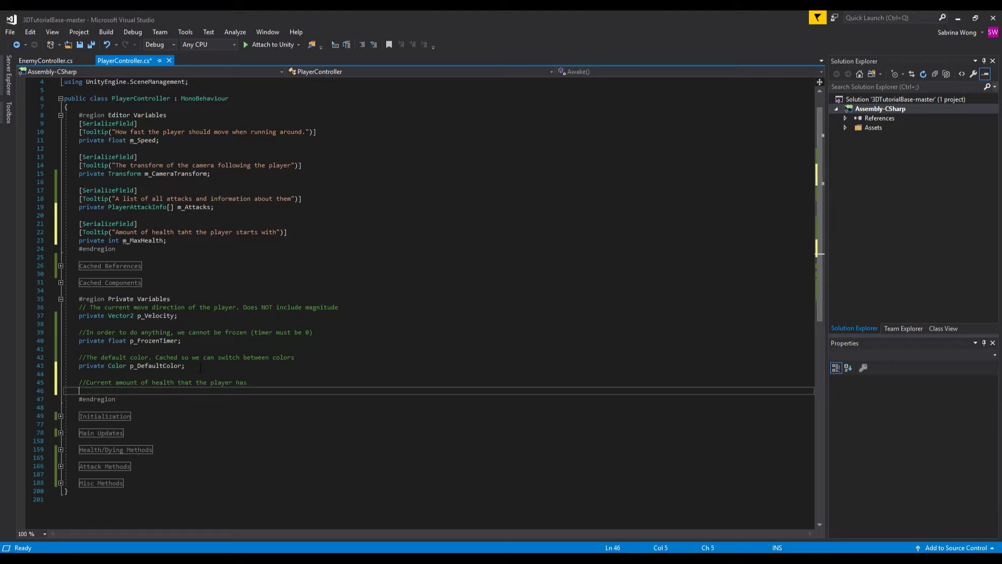
text(private float p_CurHealth;)
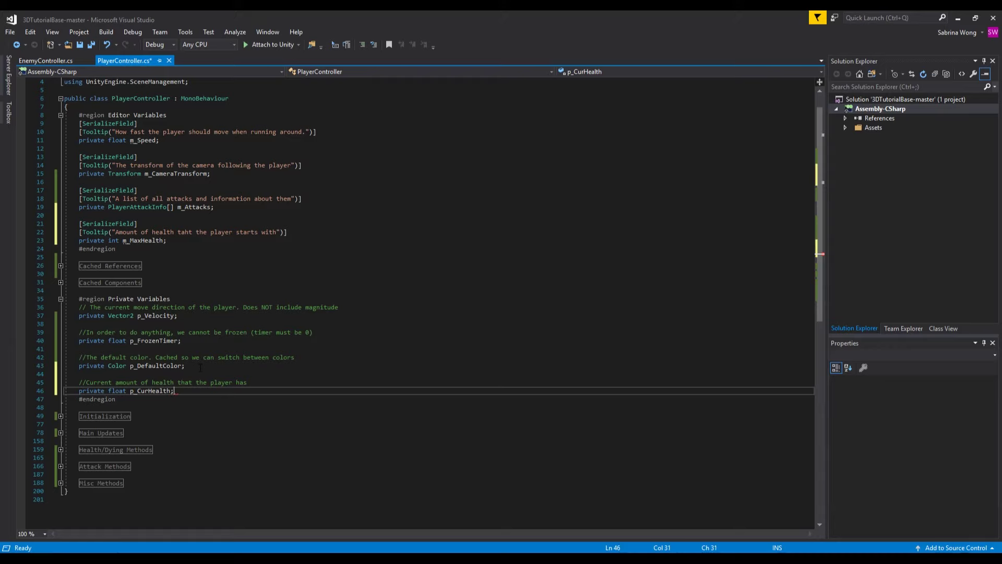
Step: In Awake, set p_CurHealth = m_MaxHealth after the frozen timer reset
scroll(201, 370, down, 2)
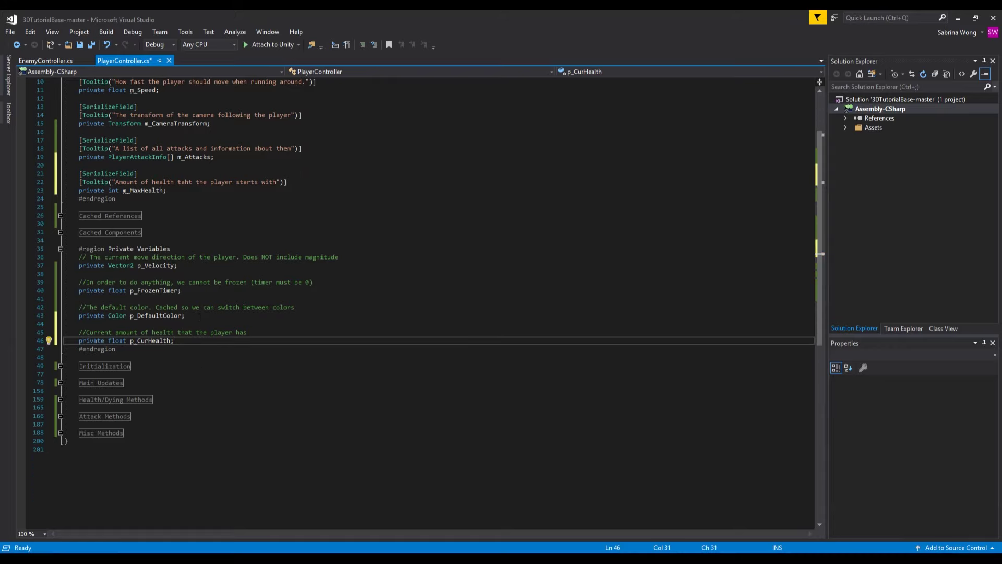
double_click(117, 366)
scroll(117, 366, down, 2)
scroll(199, 266, down, 1)
click(173, 367)
key(Return)
text(p_CurHealth)
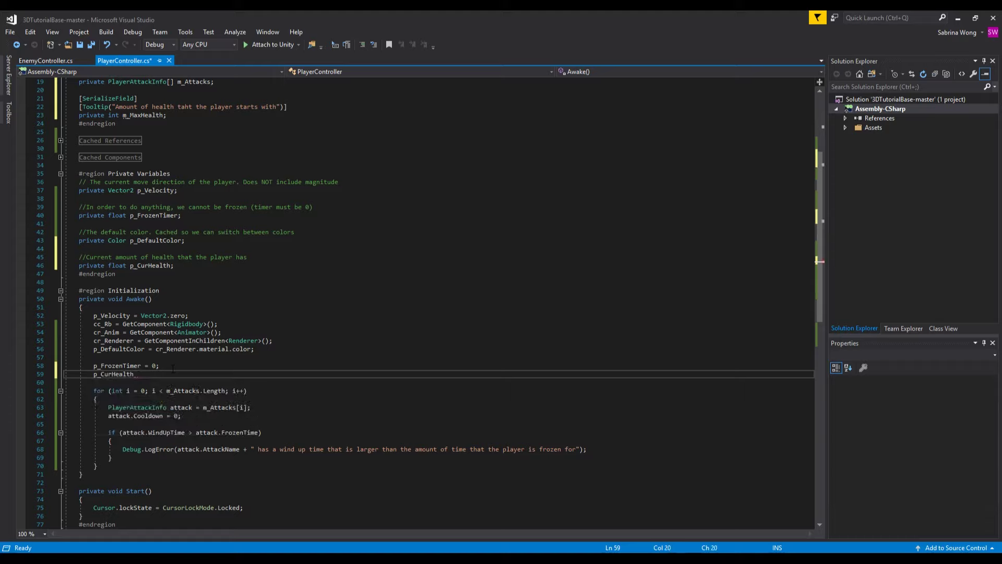
text( = m_MaxHealth;)
Step: In Update's attack block, call DecreaseHealth(attack.HealthCost) after setting the frozen timer
scroll(215, 358, down, 7)
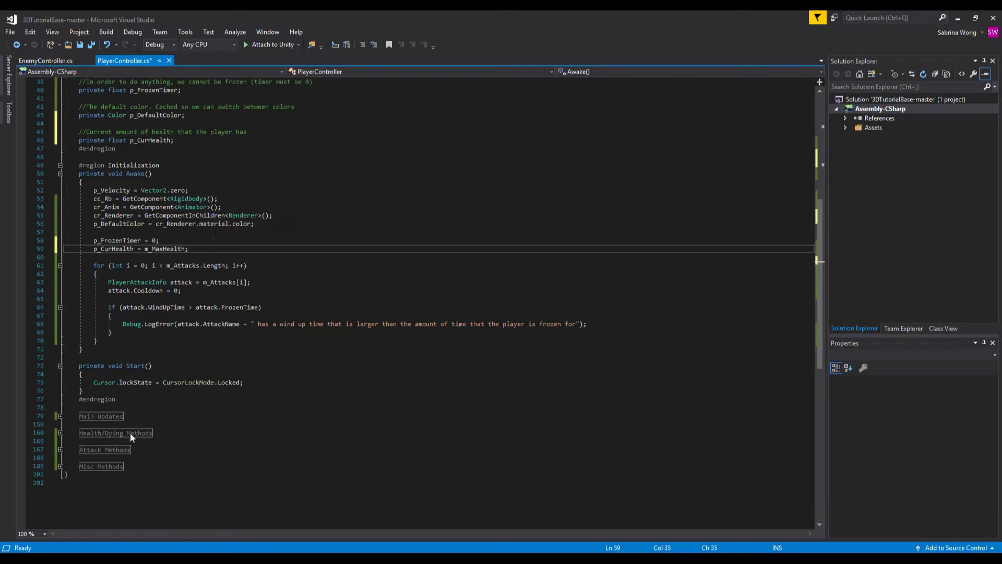
double_click(106, 416)
scroll(107, 416, down, 9)
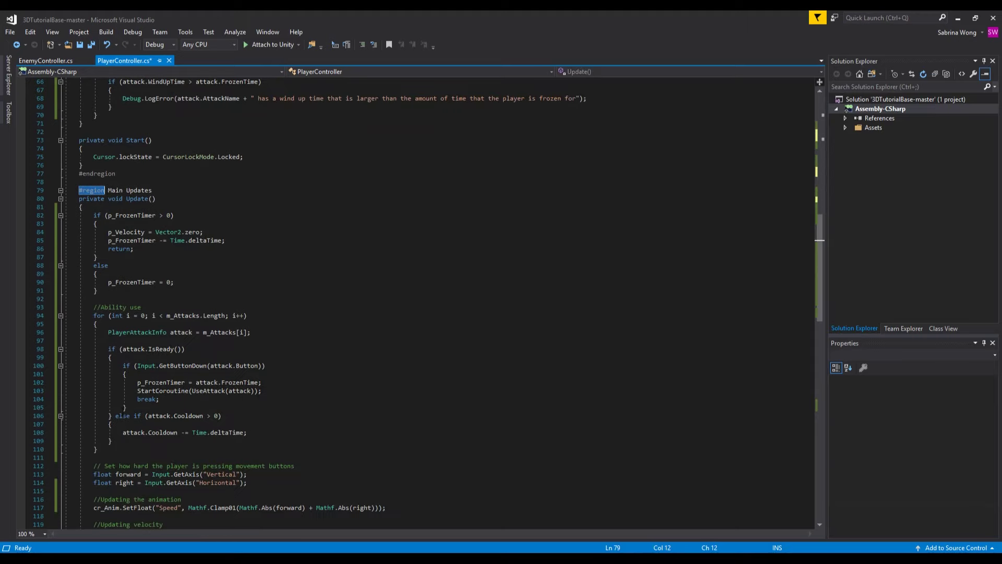
scroll(124, 407, down, 2)
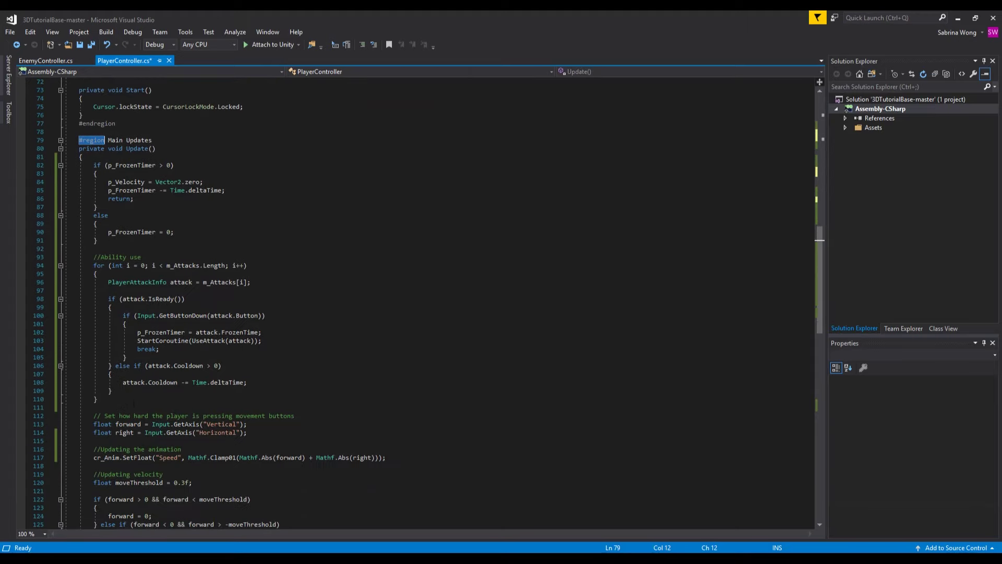
click(266, 332)
key(Return)
text(DecreaseHealth)
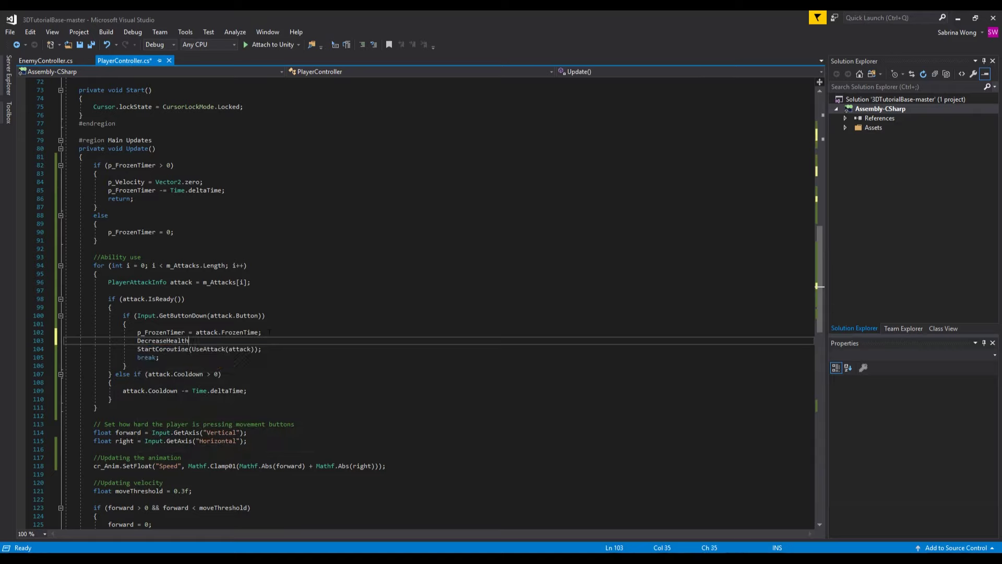
text((attack.H)
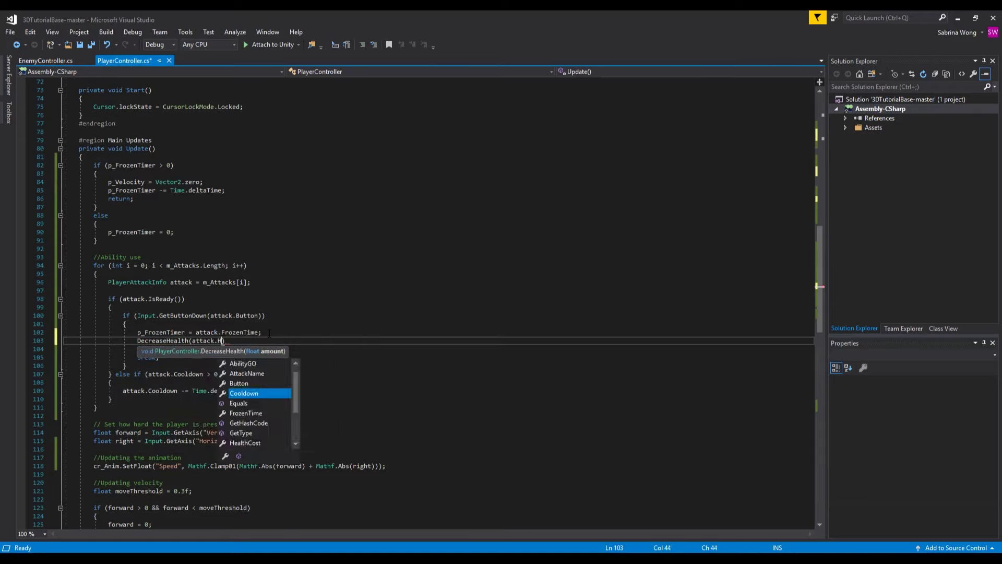
text(eal)
key(Tab)
Step: Close the DecreaseHealth call and make DecreaseHealth subtract amount from p_CurHealth
text())
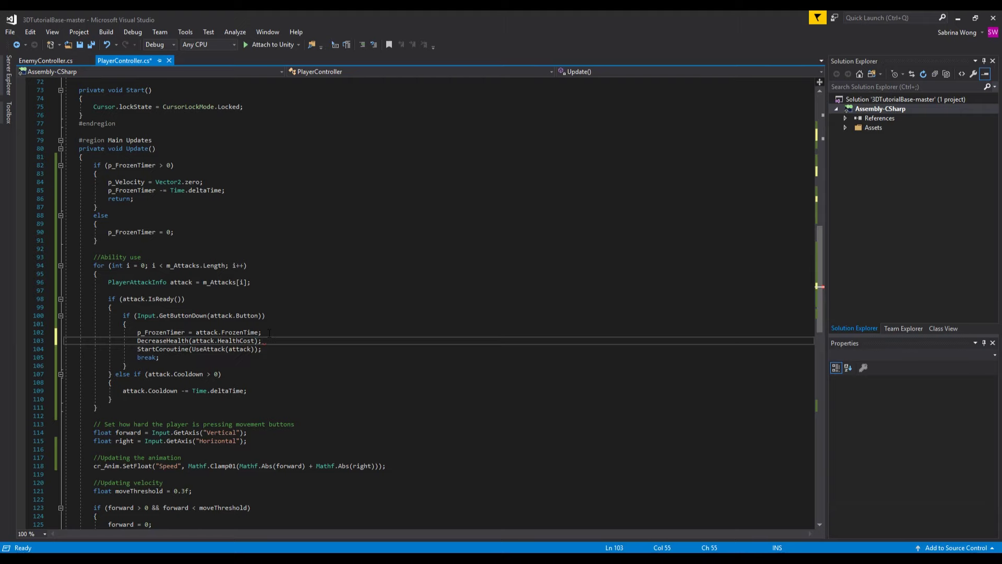
scroll(126, 391, down, 18)
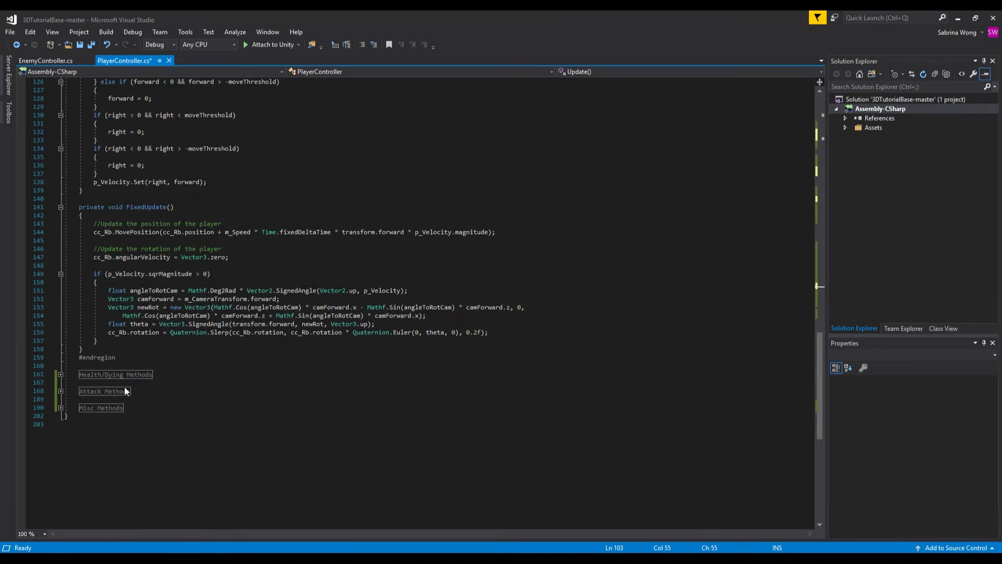
double_click(130, 375)
click(323, 396)
key(ctrl+Return)
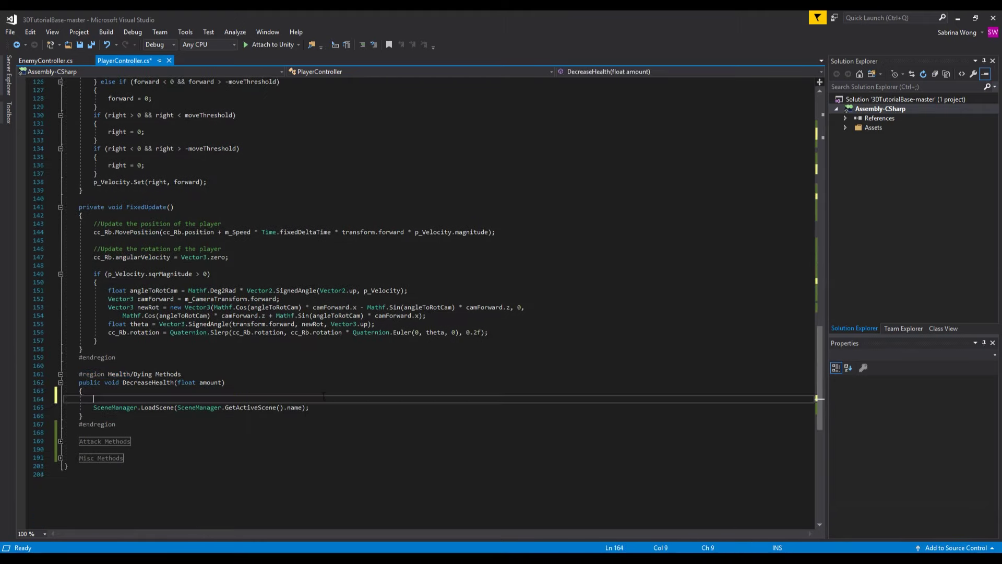
text(p_CurHealth -)
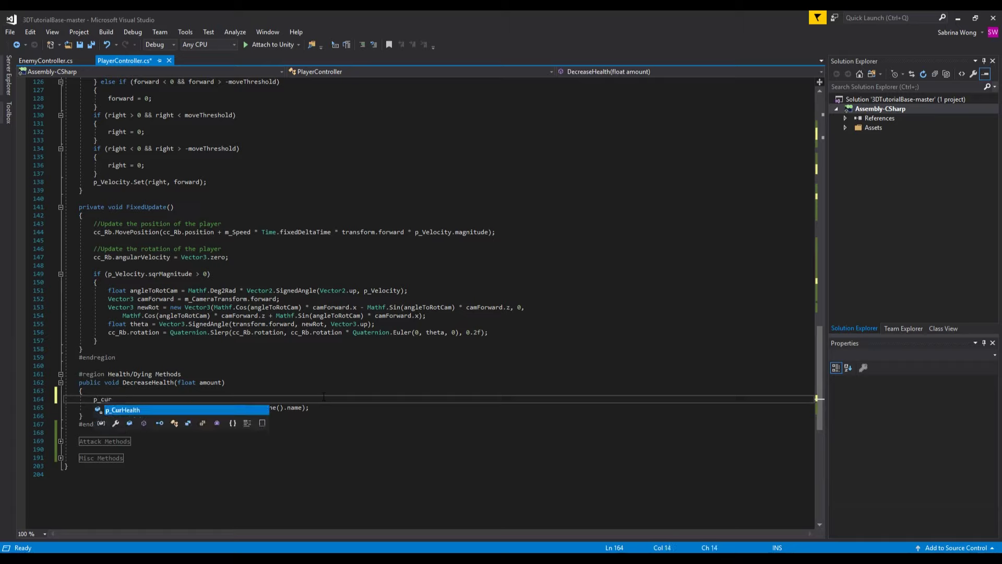
text(= amount;)
Step: Wrap the scene reload in an if (p_CurHealth <= 0) block
key(Return)
text(if (p_CurHealth <= 0) {)
key(Down)
key(End)
key(Return)
Step: Close the if block, then set the Player's Max Health to 50 in Unity
text(})
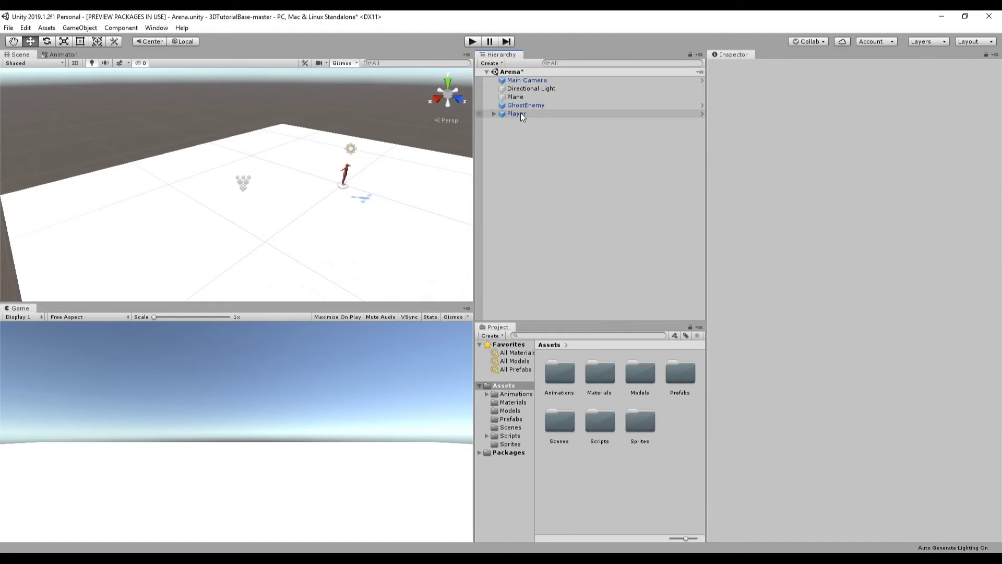
click(517, 113)
scroll(841, 470, down, 5)
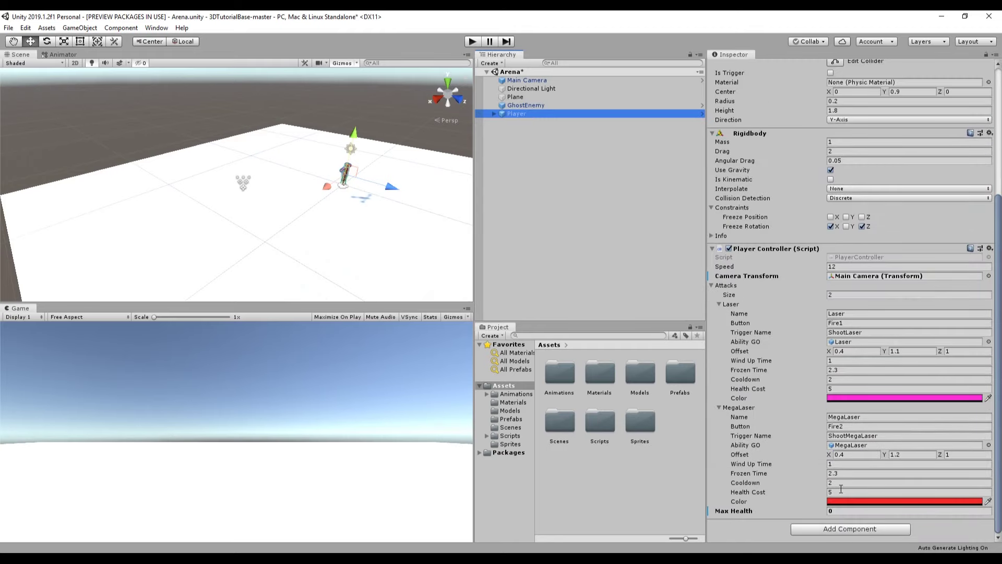
click(842, 511)
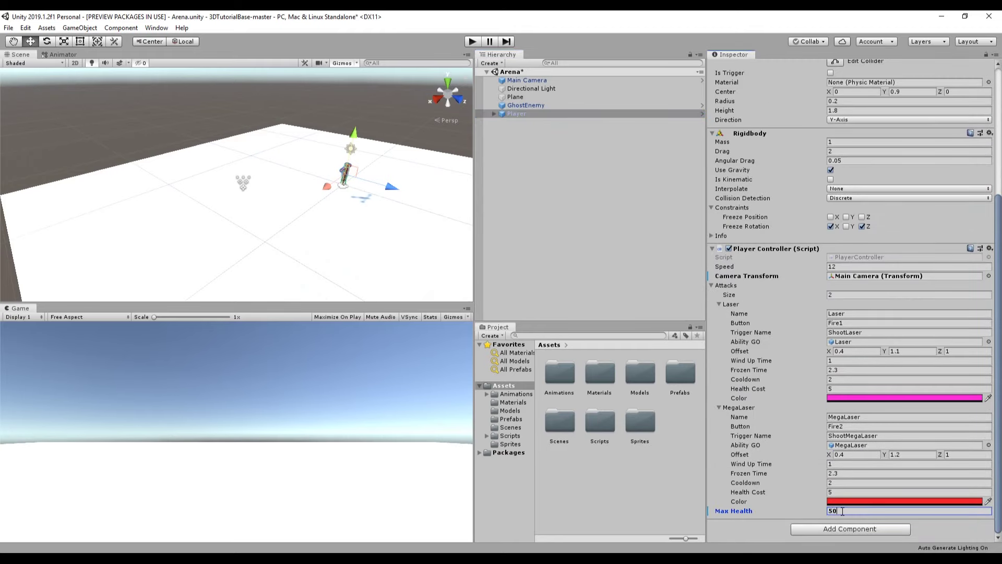
Step: Set the GhostEnemy's Damage to 0.1 and run a play test of the scene
click(606, 105)
click(853, 367)
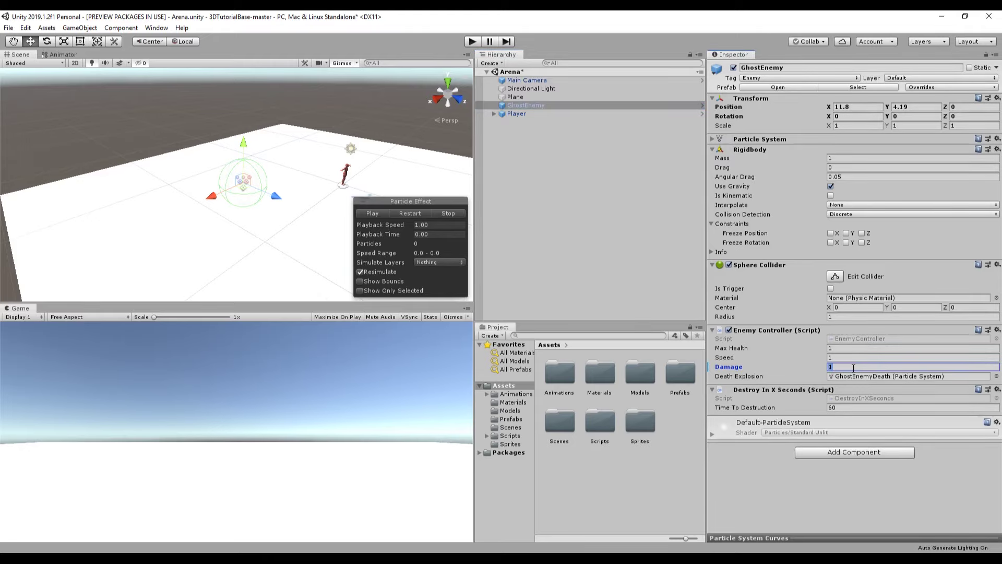
text(0.1)
click(469, 42)
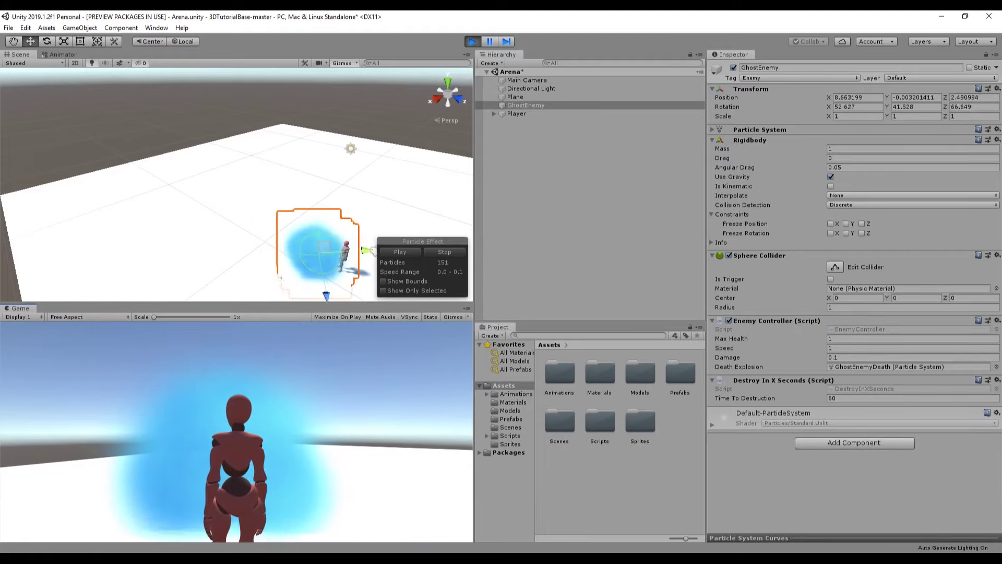
key(ctrl+p)
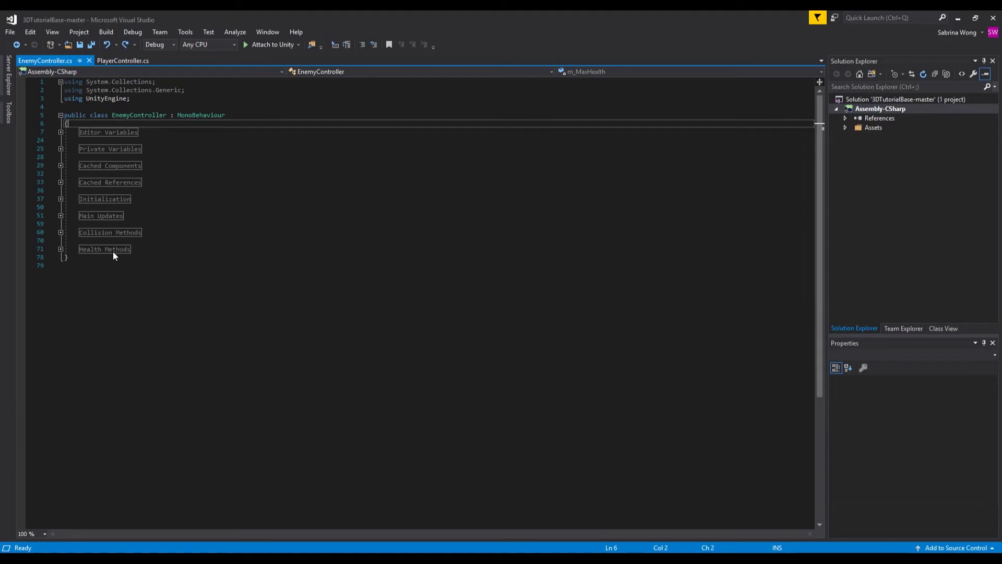
Step: Make the enemy's DecreaseHealth subtract amount from p_curHealth
double_click(119, 250)
click(173, 267)
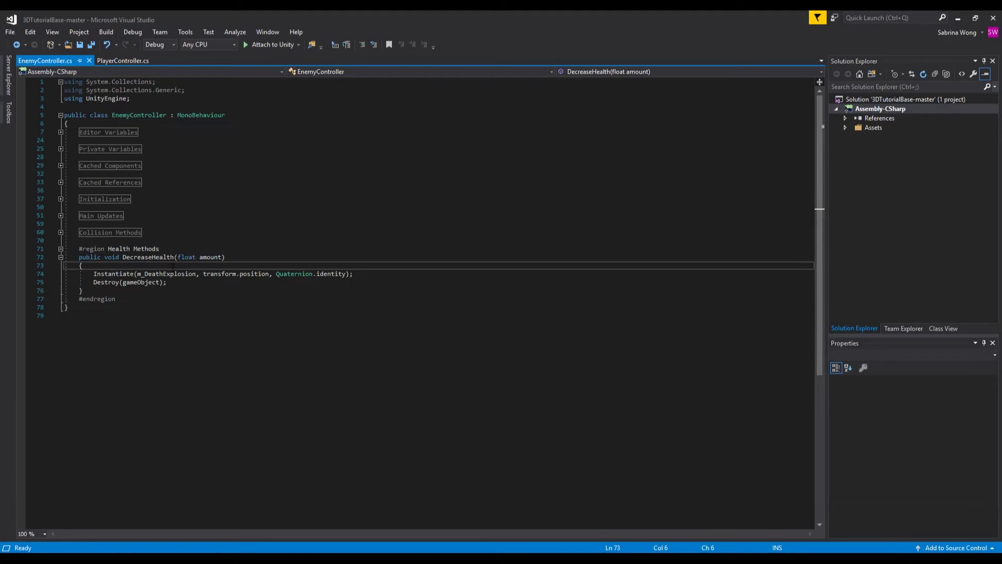
key(Return)
text(p_curHealth)
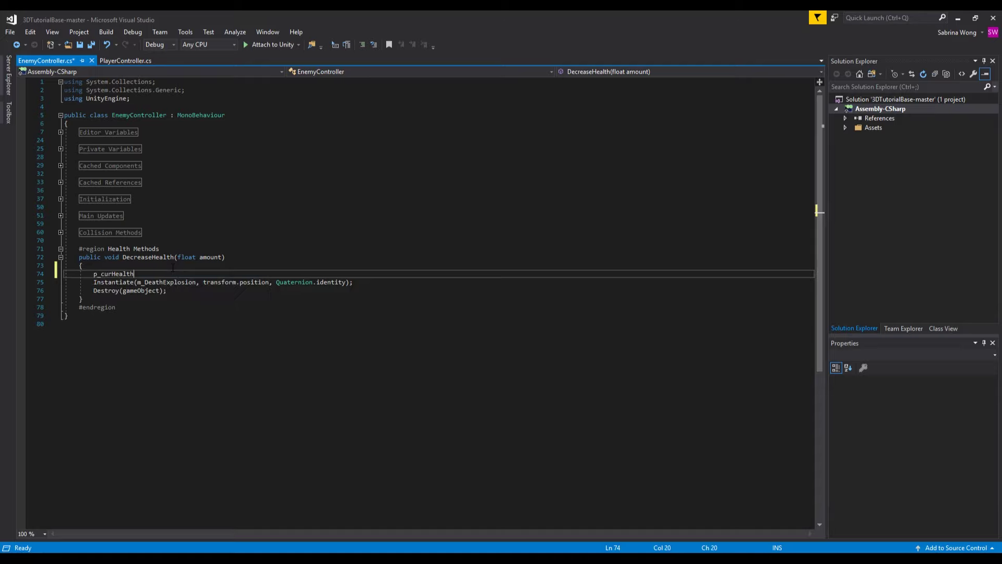
text( -= amount;)
Step: Wrap the explosion and Destroy lines in if (p_curHealth <= 0), save EnemyController, and return to Unity
key(Return)
text(if (p_cu)
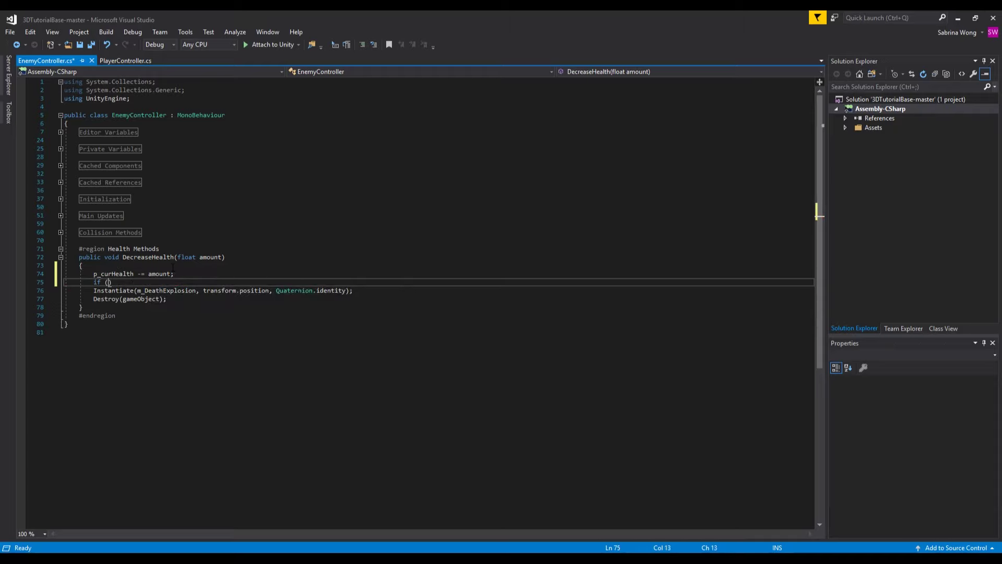
key(Tab)
text(<= 0) {)
key(Down)
key(Down)
key(Return)
text(})
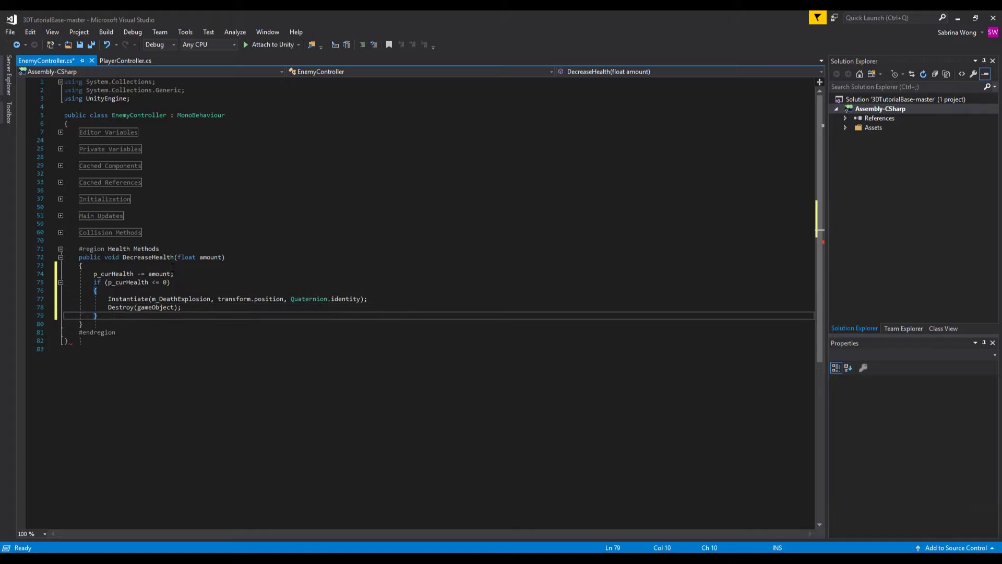
key(ctrl+s)
key(alt+Tab)
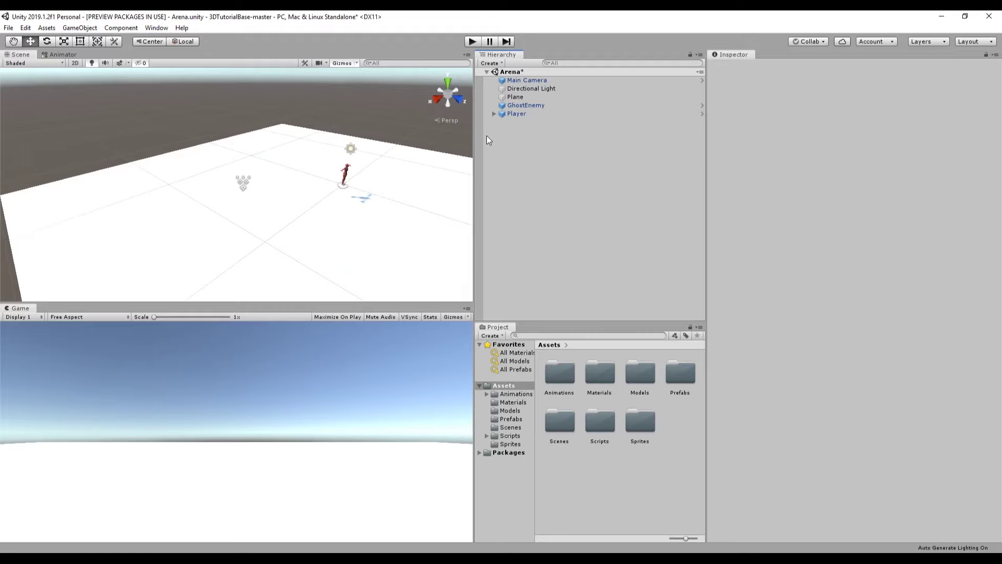
Step: Add a UI Image from the Hierarchy, creating a Canvas and an EventSystem
right_click(499, 130)
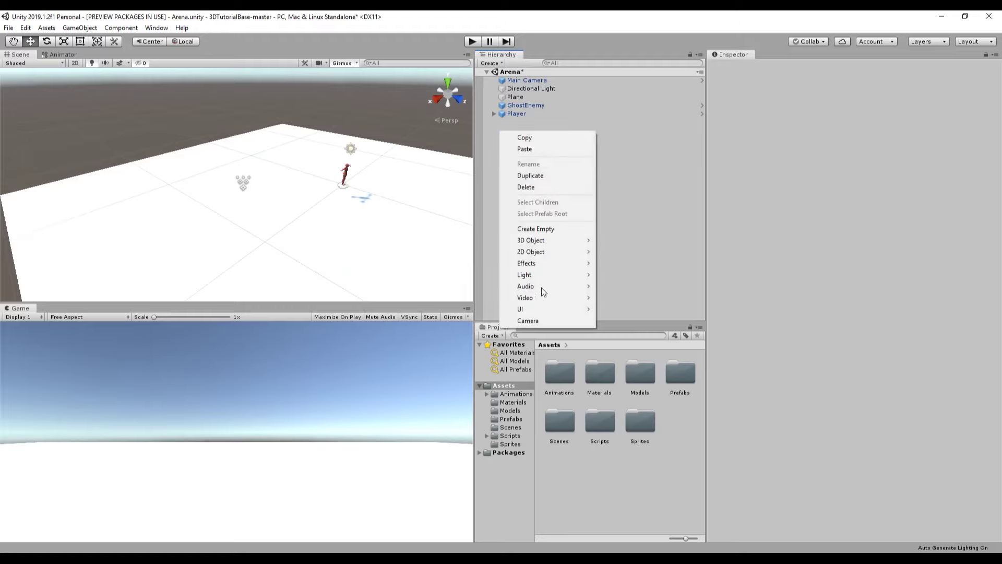
mouse_move(545, 310)
click(629, 332)
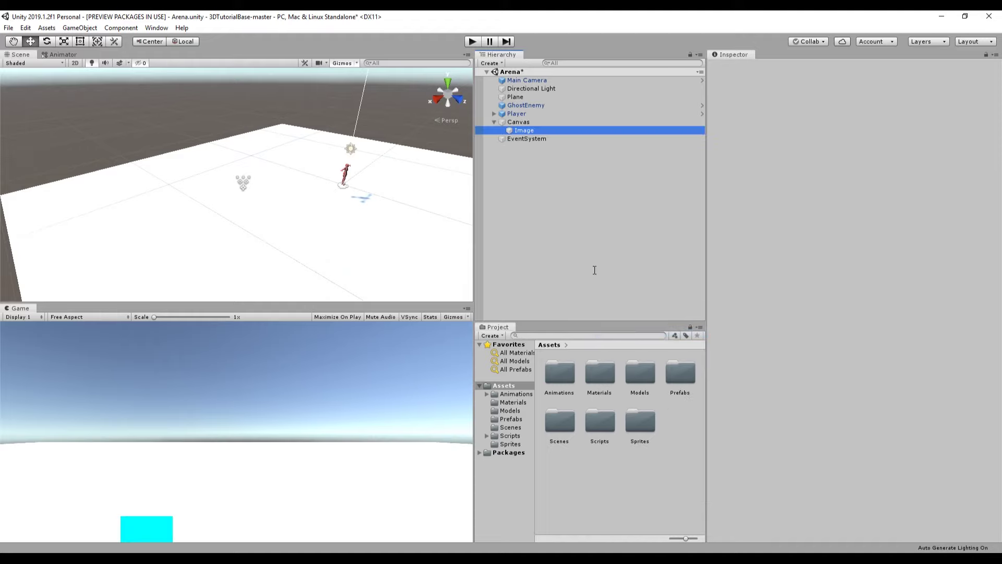
click(524, 140)
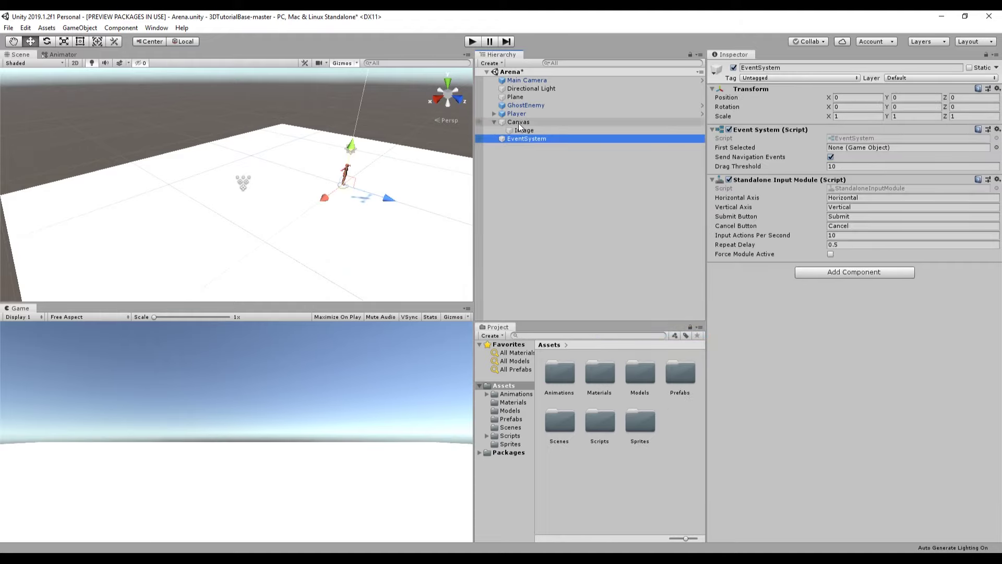
click(519, 123)
click(534, 131)
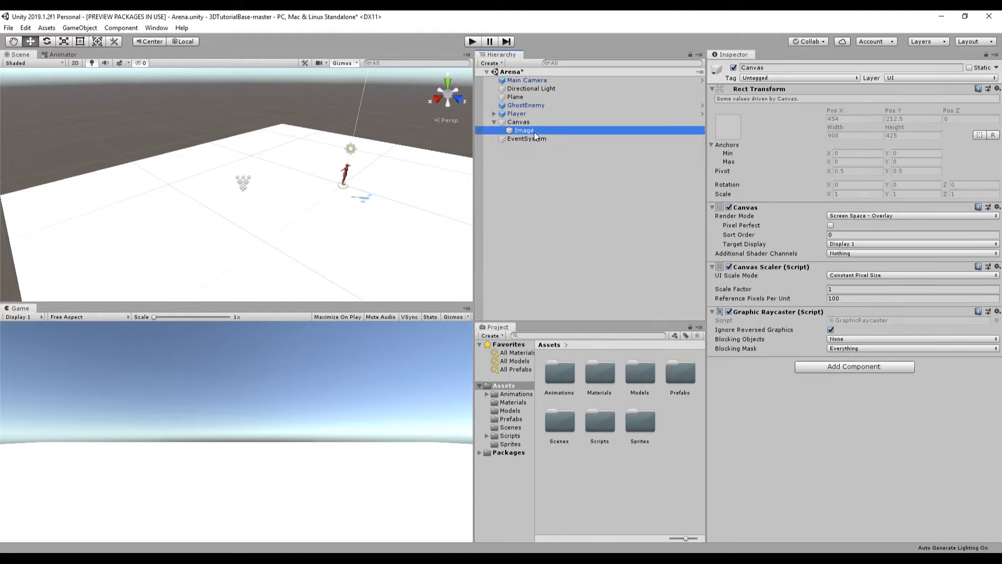
Step: Rename the Canvas to HUD
click(619, 124)
click(772, 67)
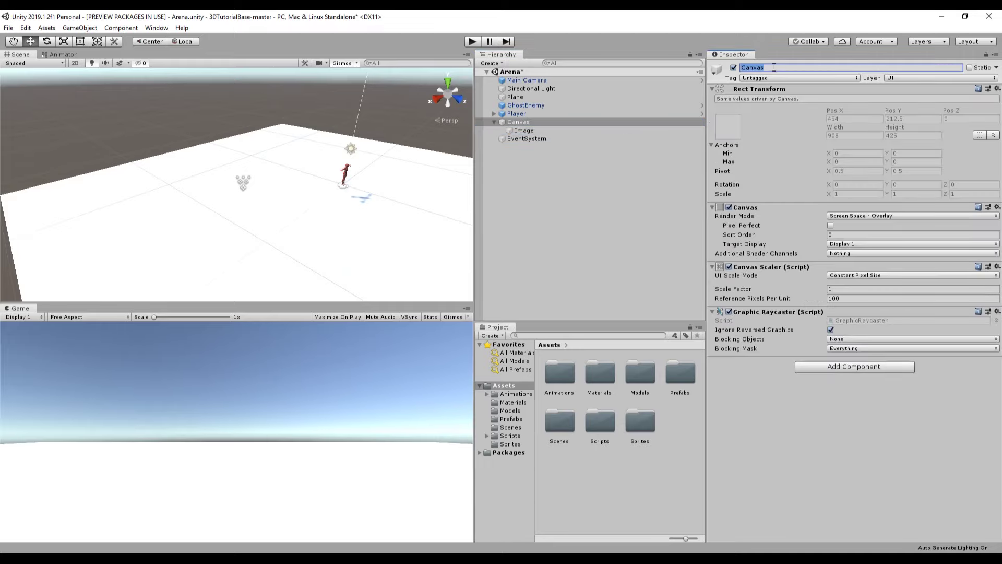
text(HUD)
key(Return)
Step: Set the HUD's Canvas Scaler UI Scale Mode to Scale With Screen Size
click(866, 275)
click(875, 298)
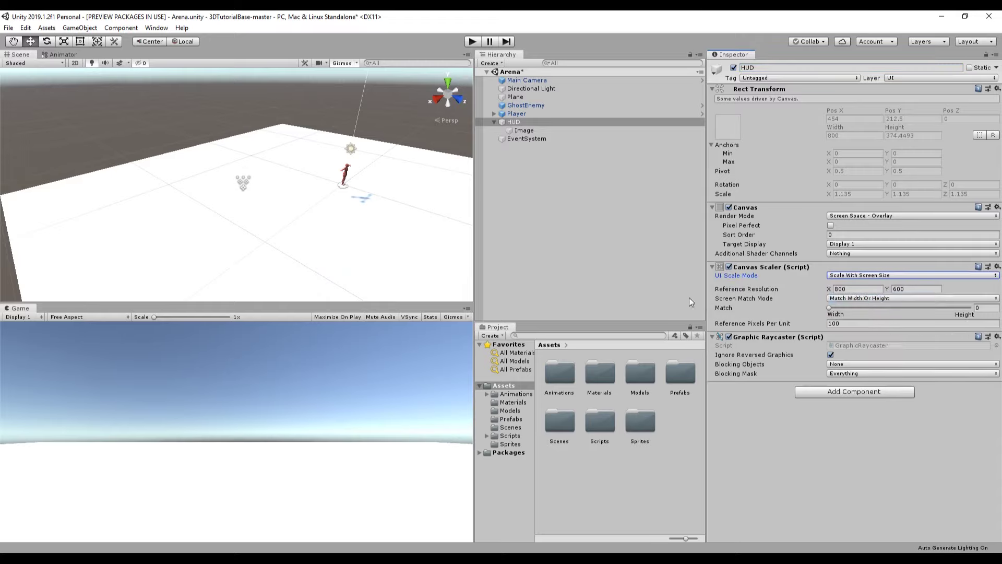
click(655, 277)
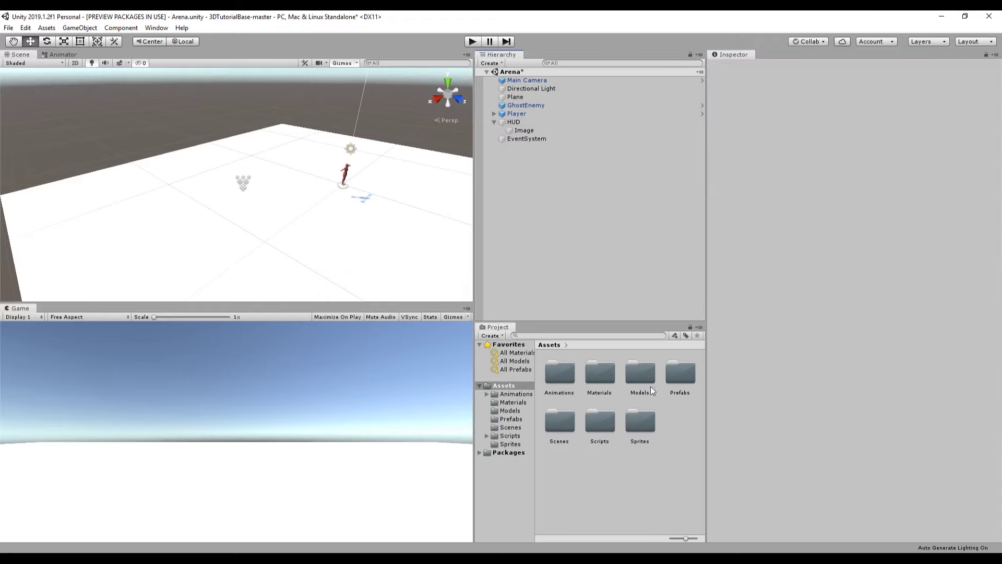
Step: Create a C# script named HUDController in Scripts/Misc
click(510, 435)
double_click(609, 384)
right_click(599, 427)
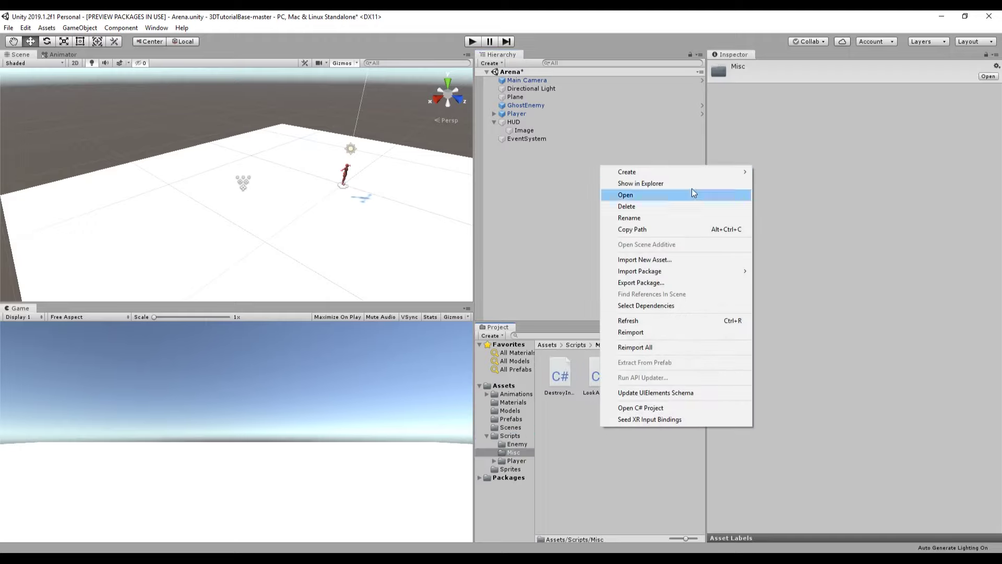
mouse_move(696, 170)
click(783, 186)
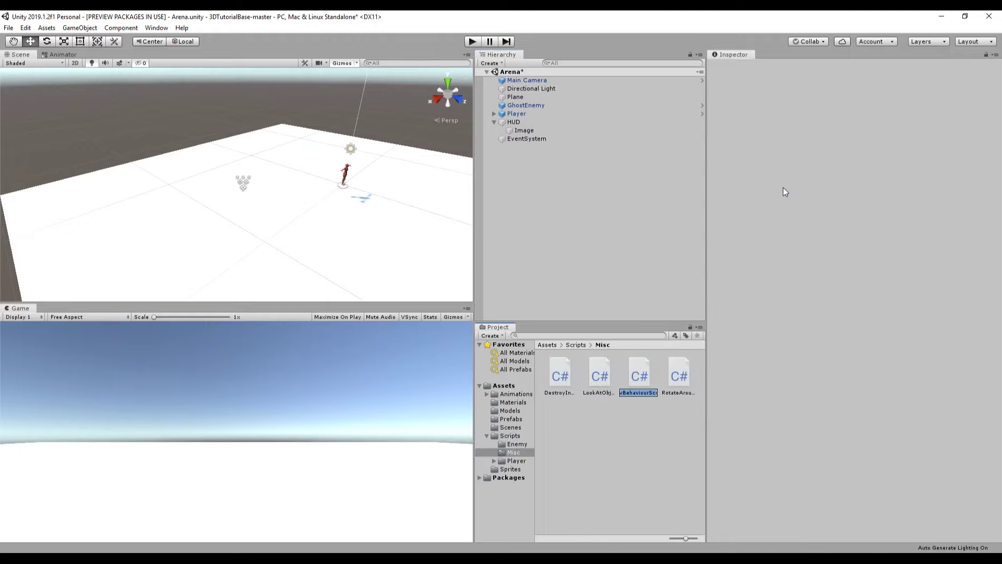
text(HUDController)
key(Return)
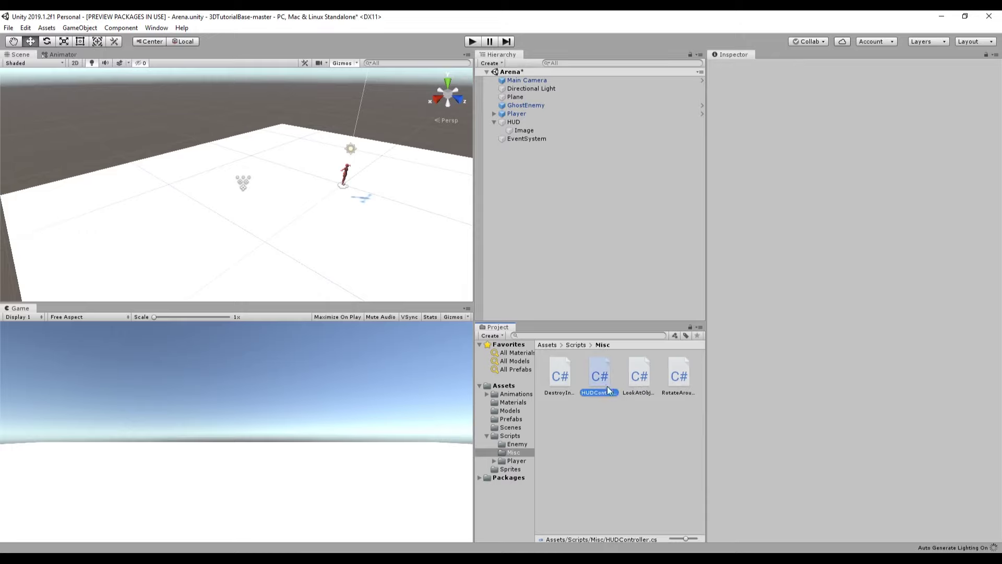
Step: In Visual Studio, delete HUDController's Start and Update, then add [SerializeField] and a health-bar tooltip
double_click(599, 368)
drag(88, 215, 98, 127)
key(Return)
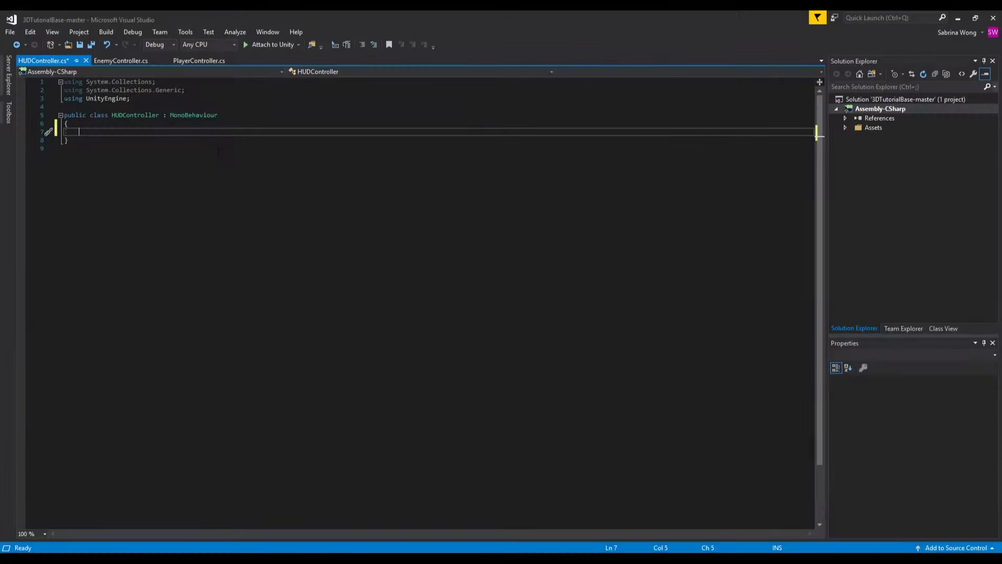
text([SerializeField])
key(Return)
text([Tooltip("The part of the health that decreases)
Step: Declare private RectTransform m_HealthBar and wrap it in an Editor Variables region
key(End)
key(Return)
text(private Rect)
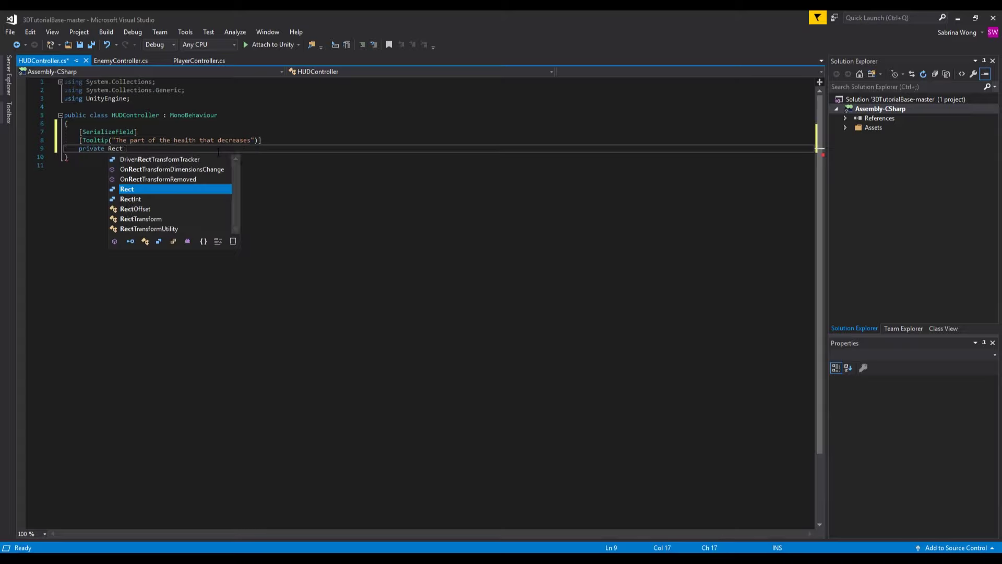
text(Transform m_HealthBar;)
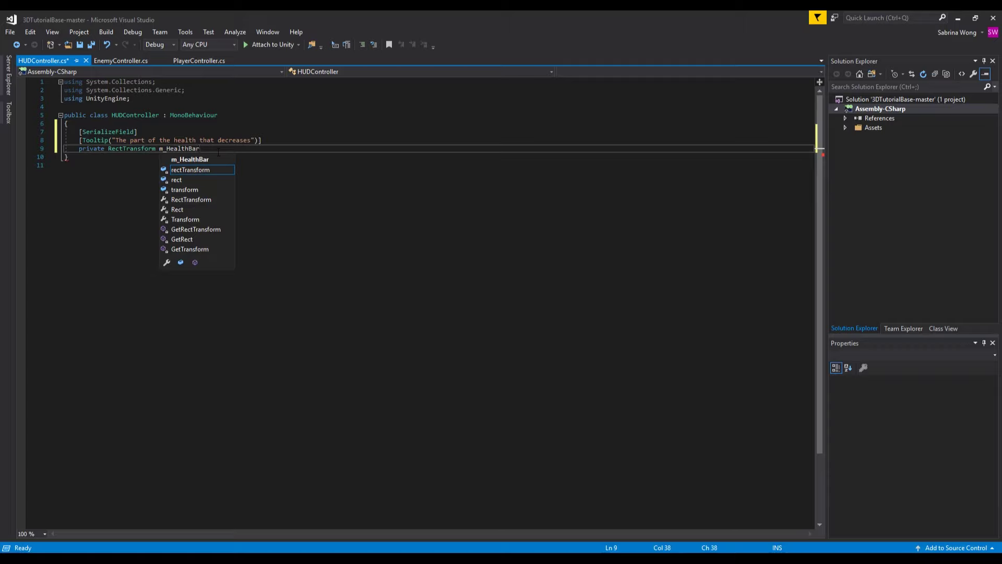
key(Up)
key(Up)
key(ctrl+Return)
text(#region Editor Variables)
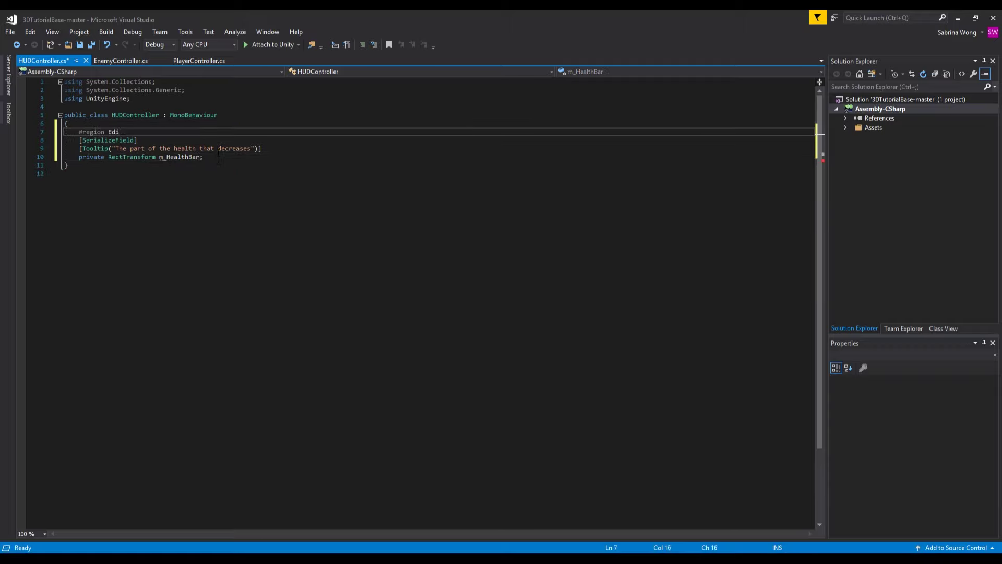
key(Down)
key(Down)
key(Down)
key(End)
key(Return)
text(#end)
key(Down)
key(Tab)
Step: Add a Private Variables region holding private float p_HealthBarOrigWidth
key(Return)
key(Return)
text(#region )
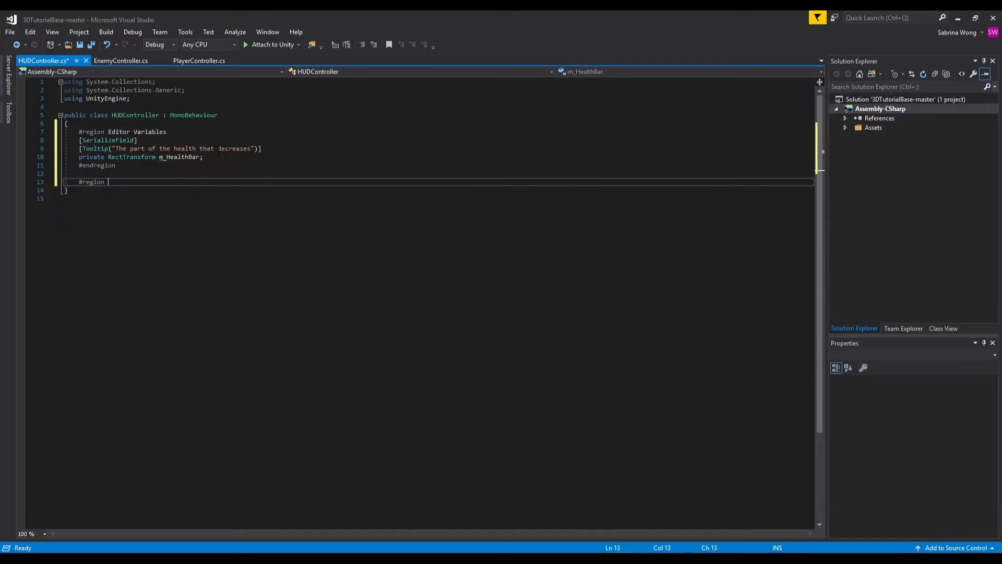
text(Private Variables)
key(Return)
text(#en)
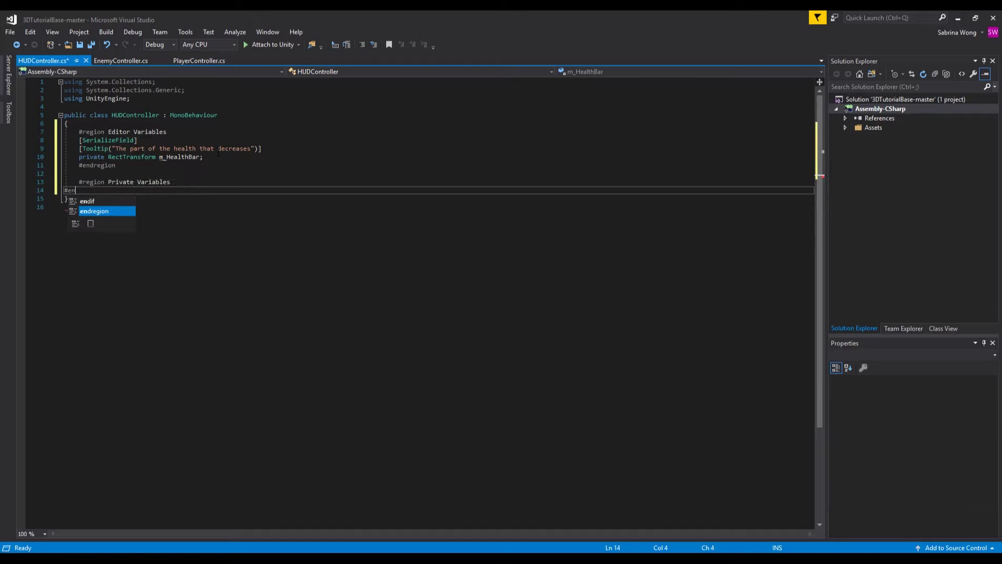
key(Tab)
key(ctrl+Return)
text(private )
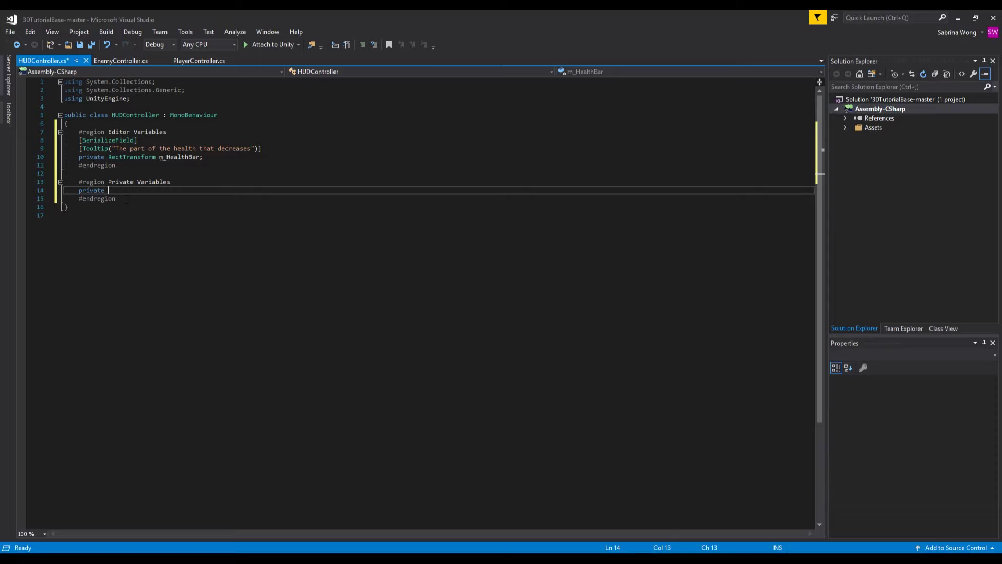
text(float p_HealthBarOrigWidth;)
Step: Add an Initialization region whose Awake sets p_HealthBarOrigWidth = m_HealthBar.sizeDelta.x
click(127, 200)
key(Return)
key(Return)
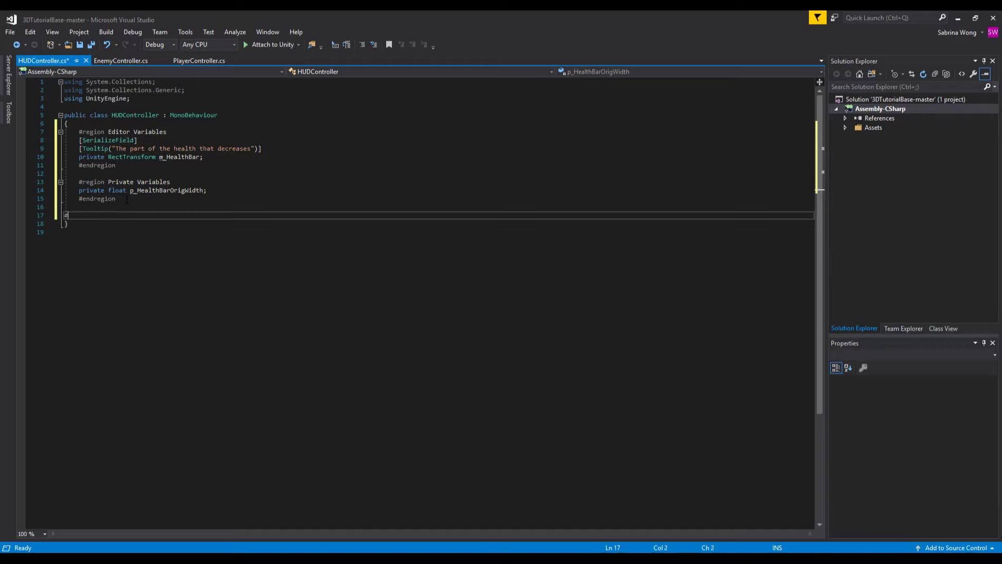
text(#region Initialization)
key(Return)
text(#endregion)
key(Up)
key(End)
key(Return)
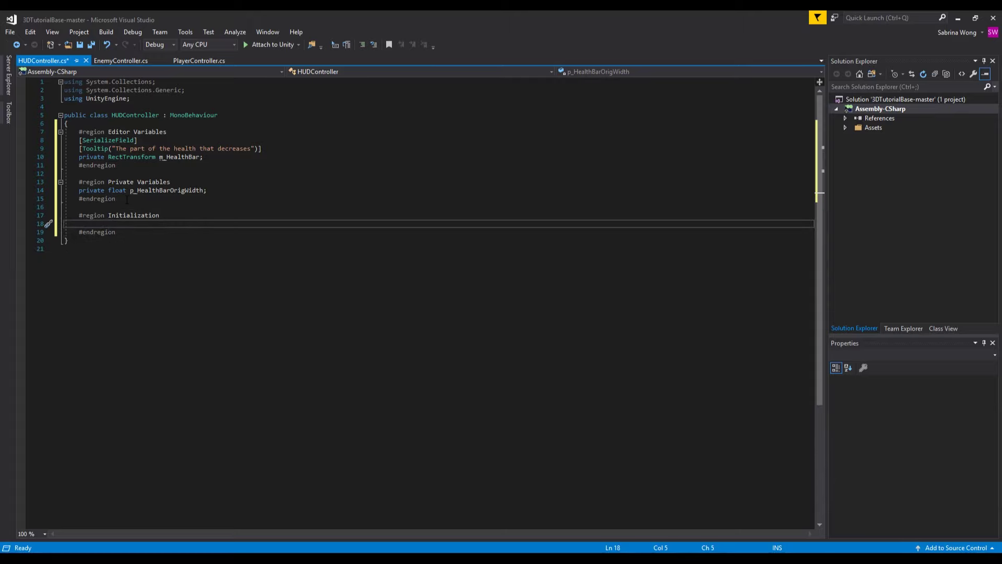
text(awa)
key(Return)
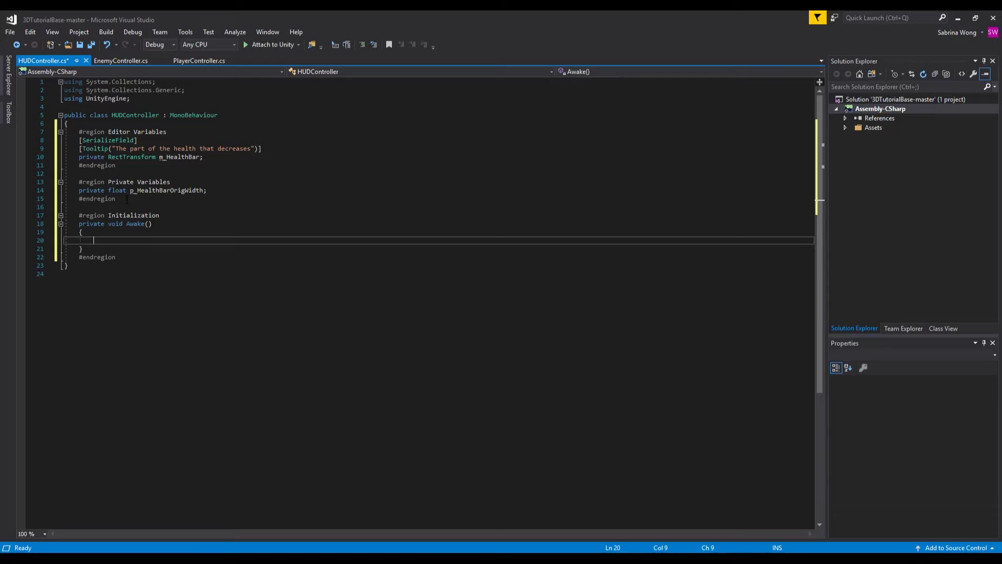
text(p_HealthBarOrigWidth = m_HealthBar)
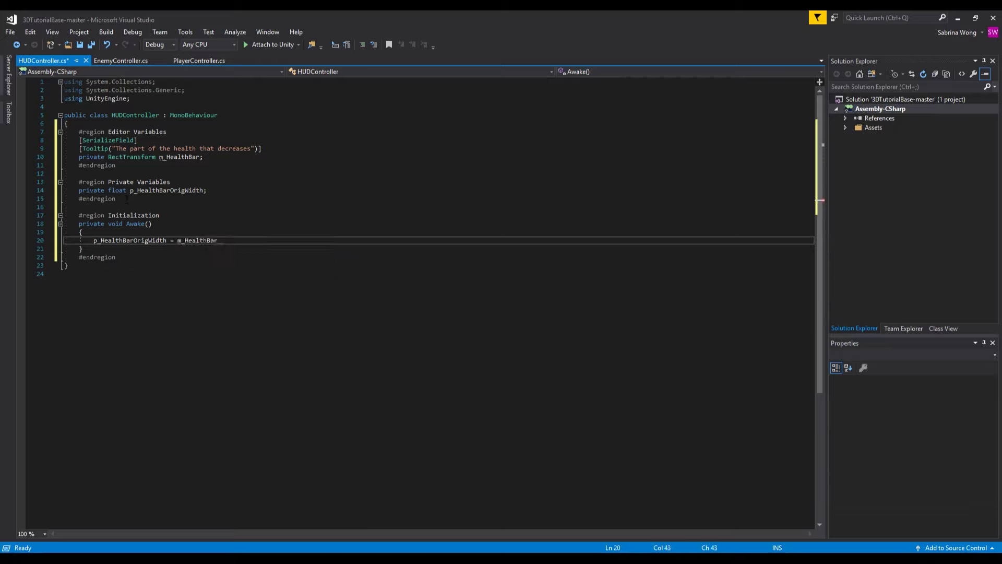
text(.sizeDelta.x)
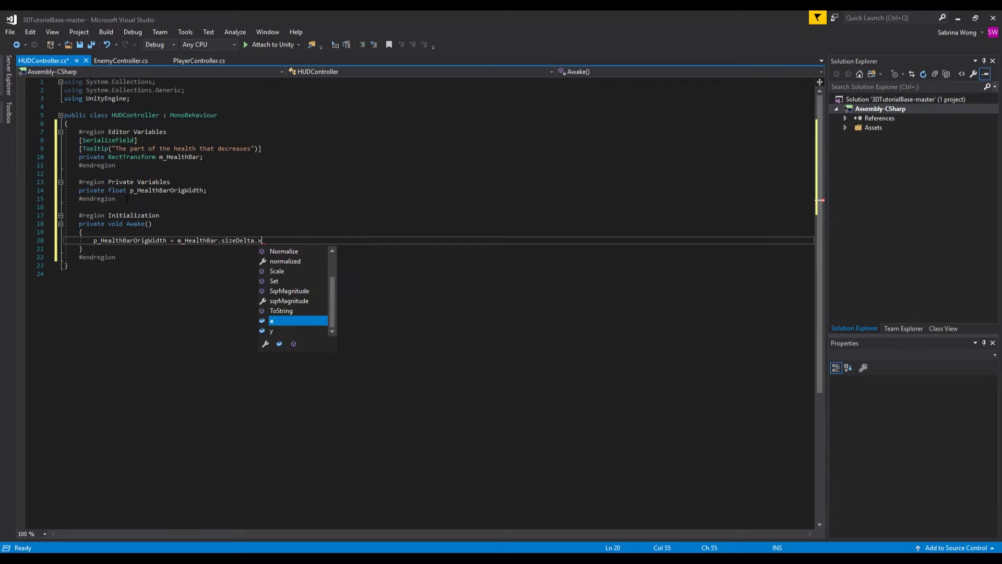
key(Escape)
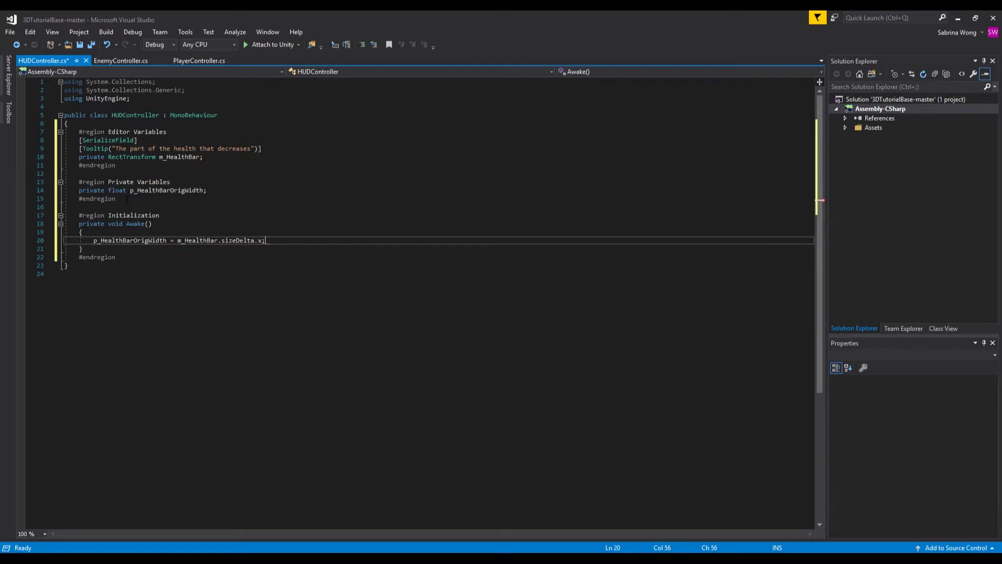
Step: Add an empty 'Update Health Bar' region after the Initialization region
click(130, 258)
key(Return)
key(Return)
text(#region Update Health Bar)
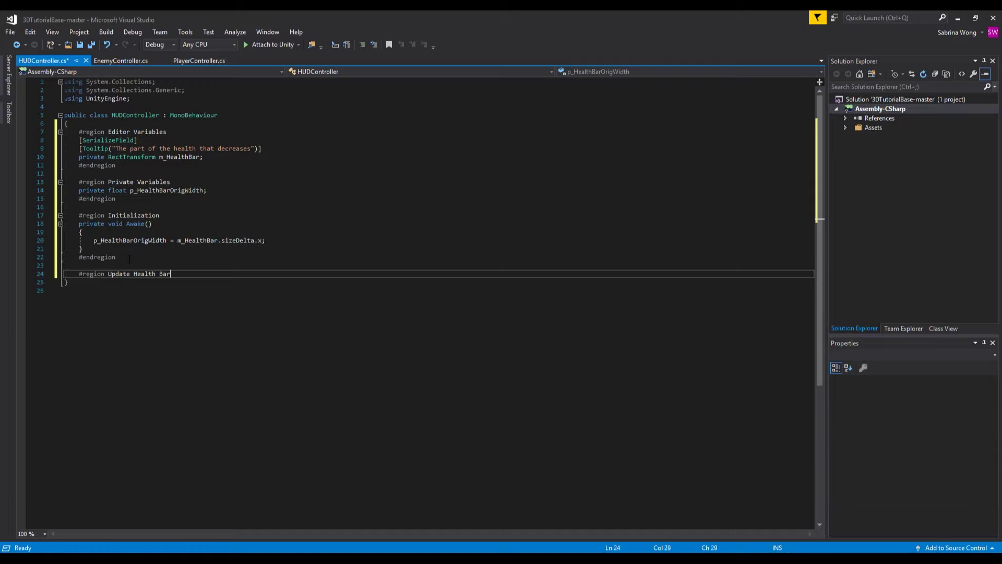
key(Return)
text(#endregion)
key(Up)
key(Return)
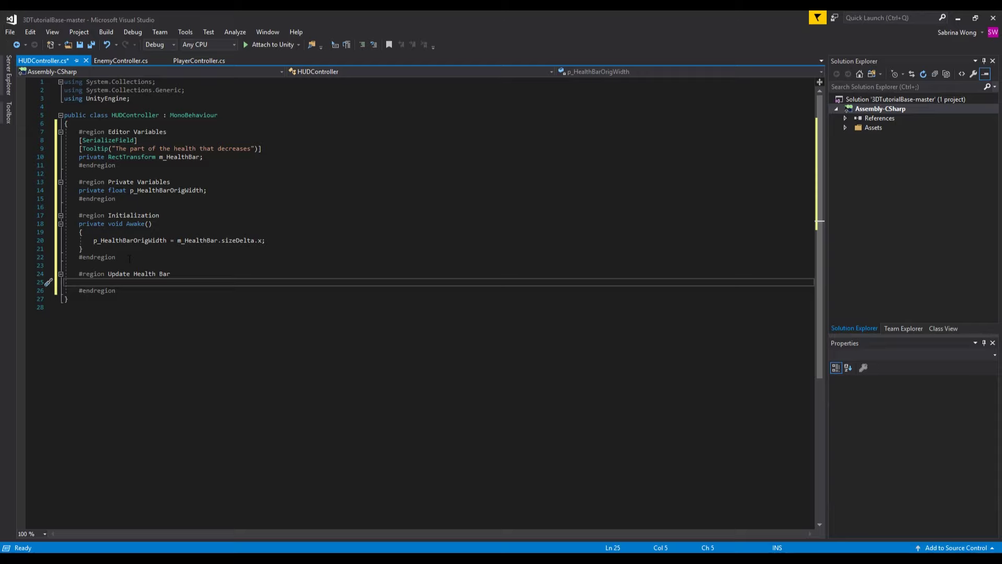
Step: Declare public void UpdateHealth(float percent) inside the new region
text(public void UpdateHealth)
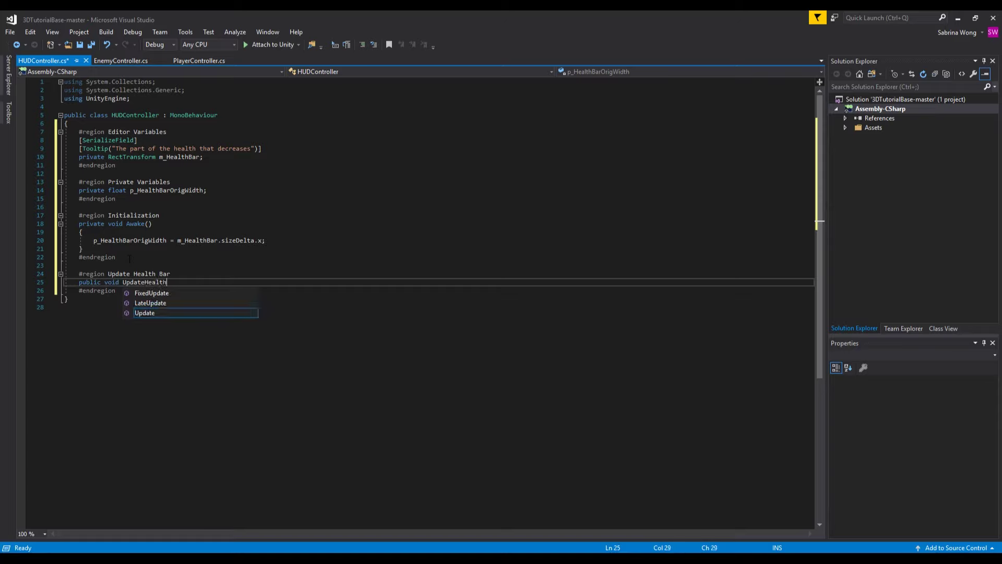
text(Bar)
key(BackSpace)
key(BackSpace)
key(BackSpace)
text((floa)
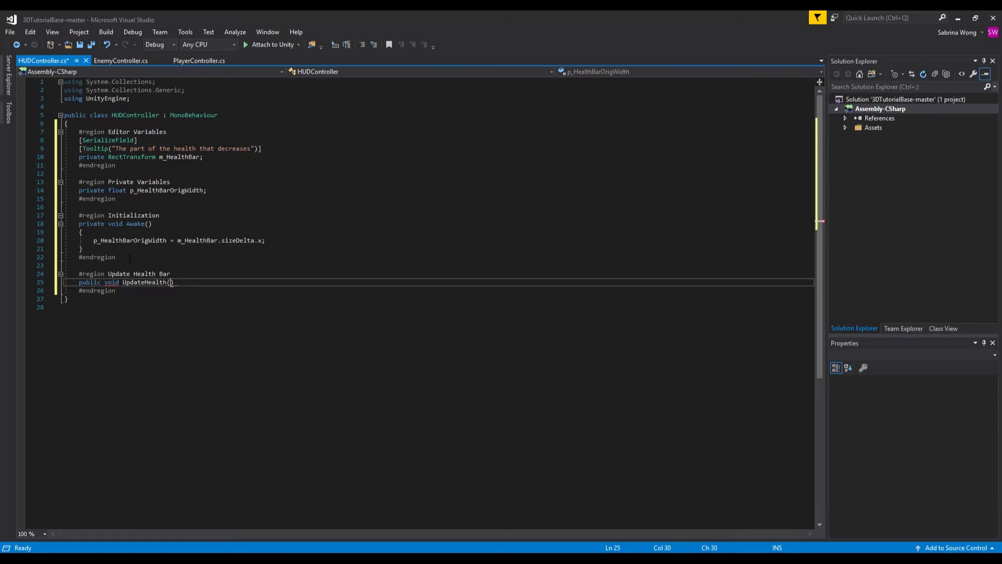
text(t percent))
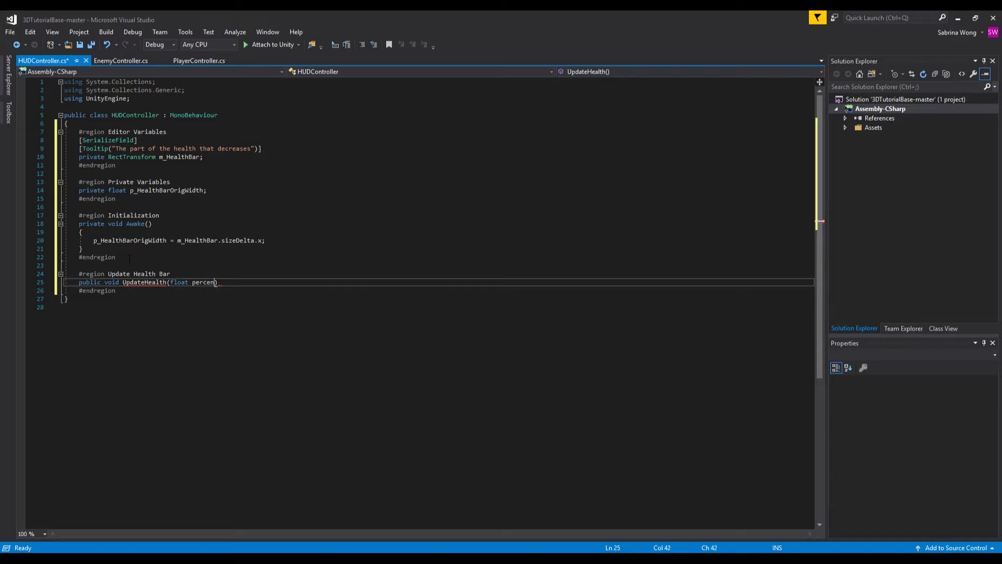
key(Return)
text({)
key(Return)
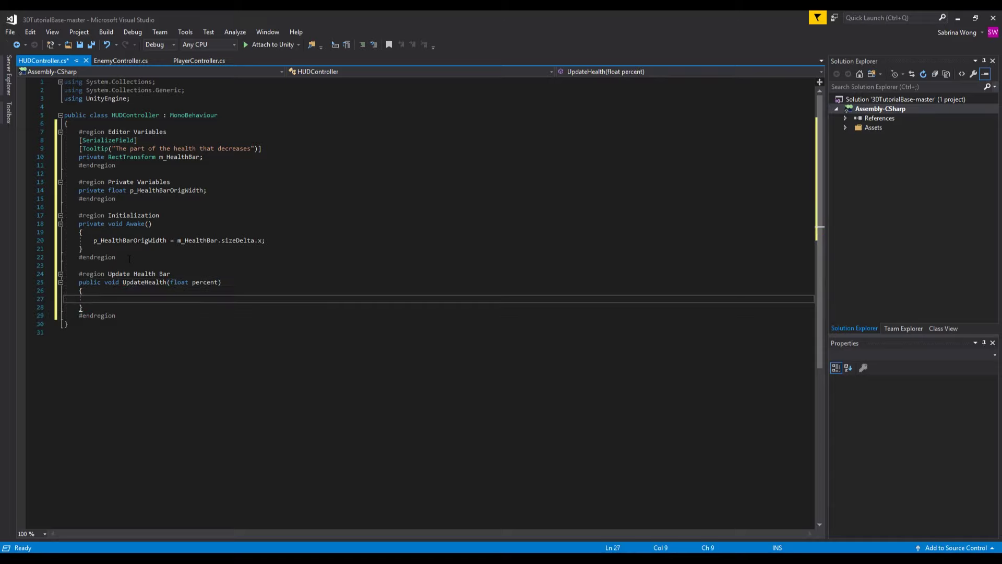
Step: Set m_HealthBar.sizeDelta to new Vector2(p_HealthBarOrigWidth * percent, m_HealthBar.sizeDelta.y) and save
text(m_)
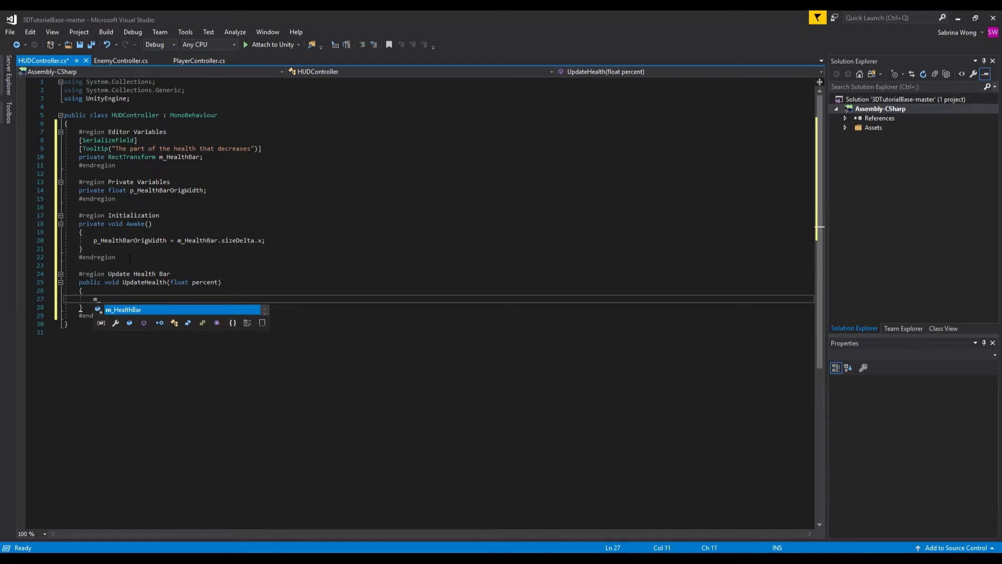
key(Tab)
text(.sizeD)
key(Tab)
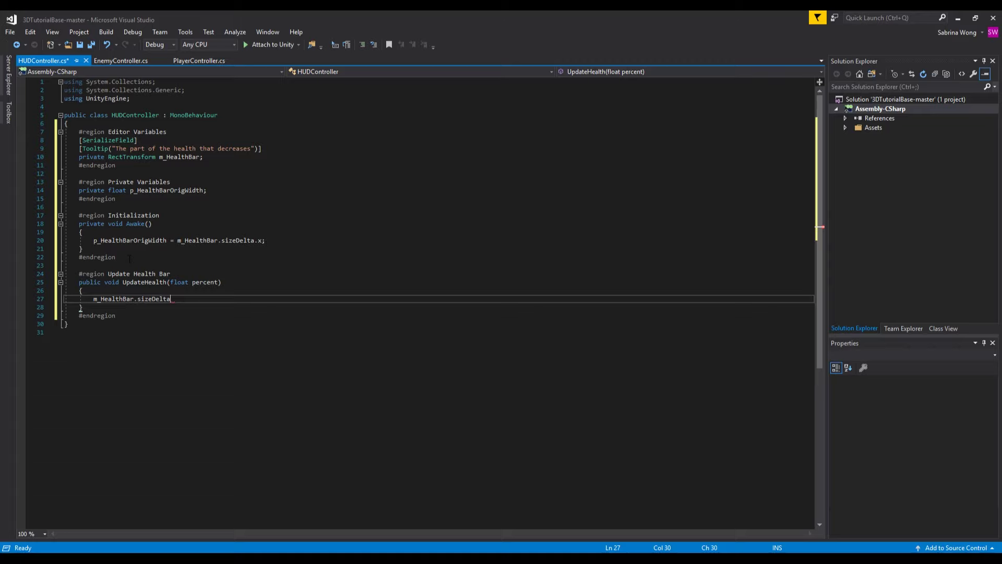
text(= new Vec)
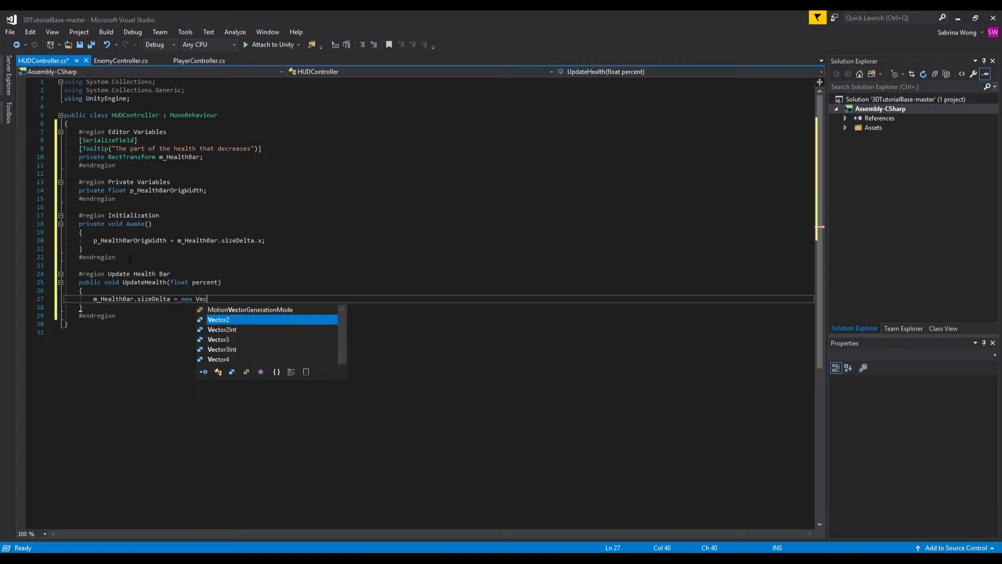
text(tor2(p_)
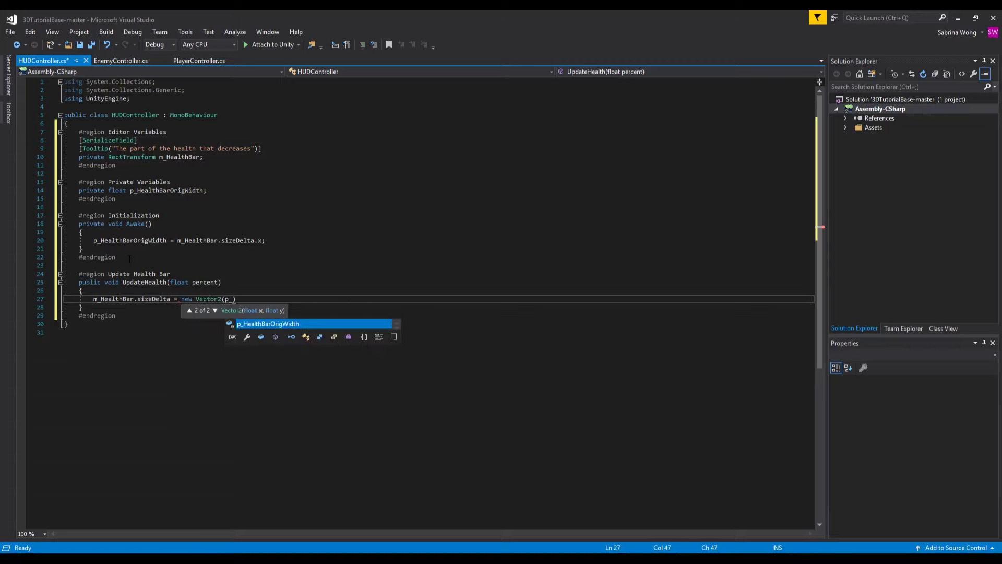
key(Tab)
text(* p)
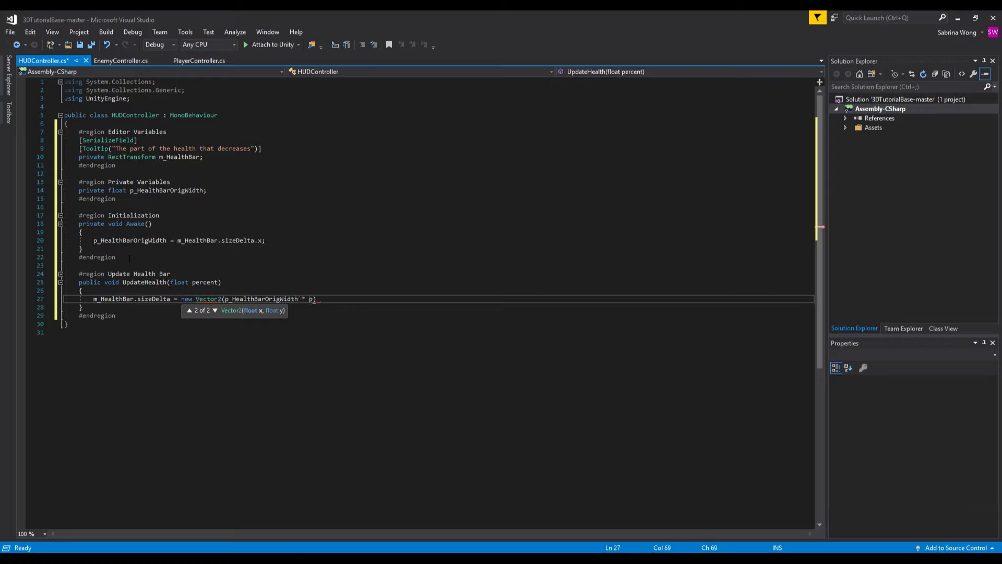
text(ercent, )
text(m_HealthBar)
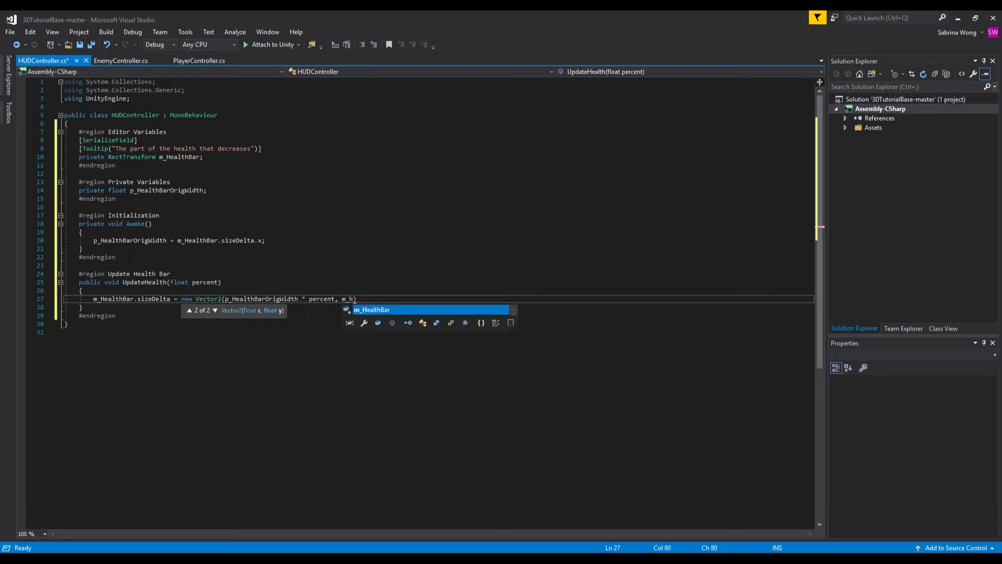
key(Tab)
text(.sizeDelta.)
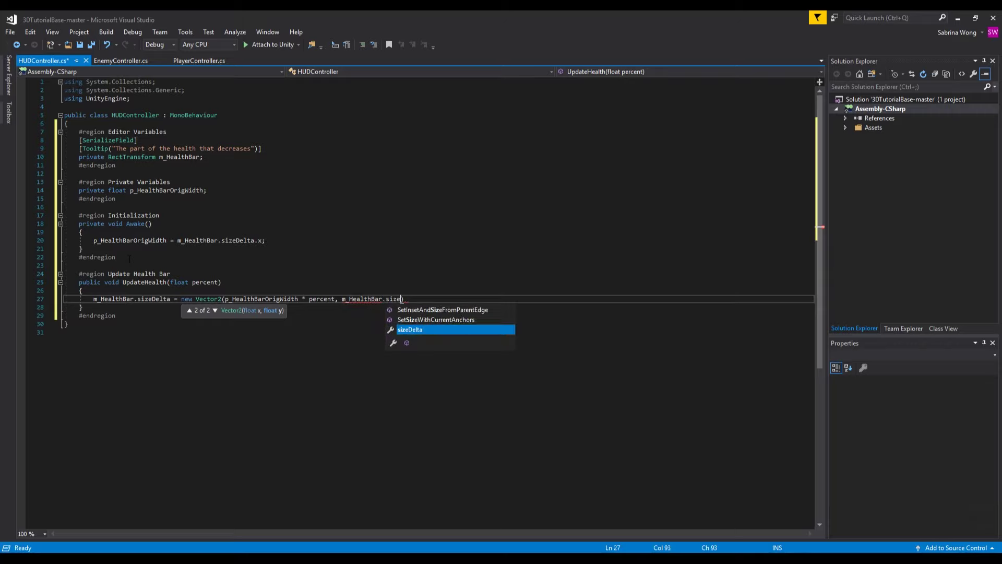
text(y))
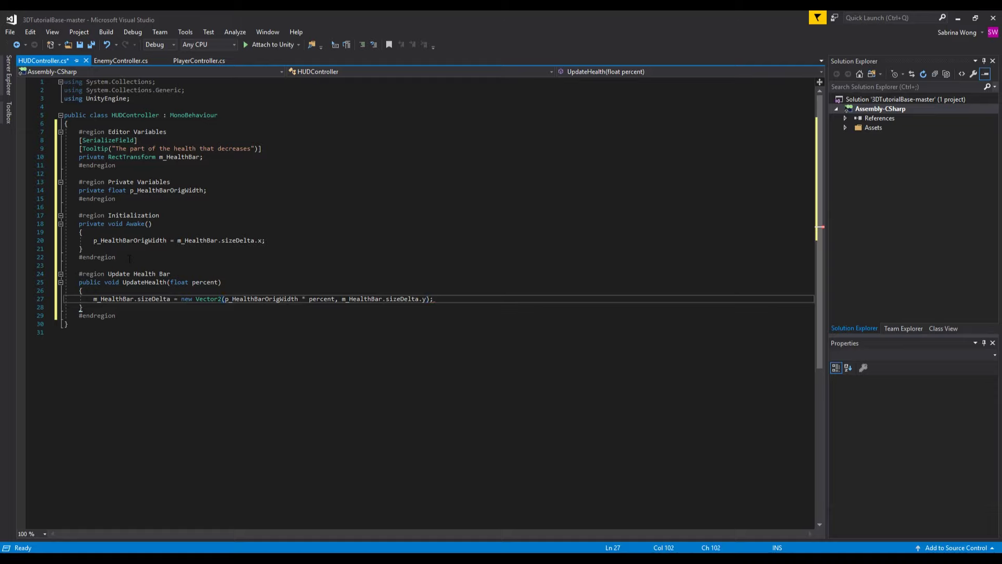
key(ctrl+s)
Step: Attach the HUDController script to the HUD object in Unity
key(alt+Tab)
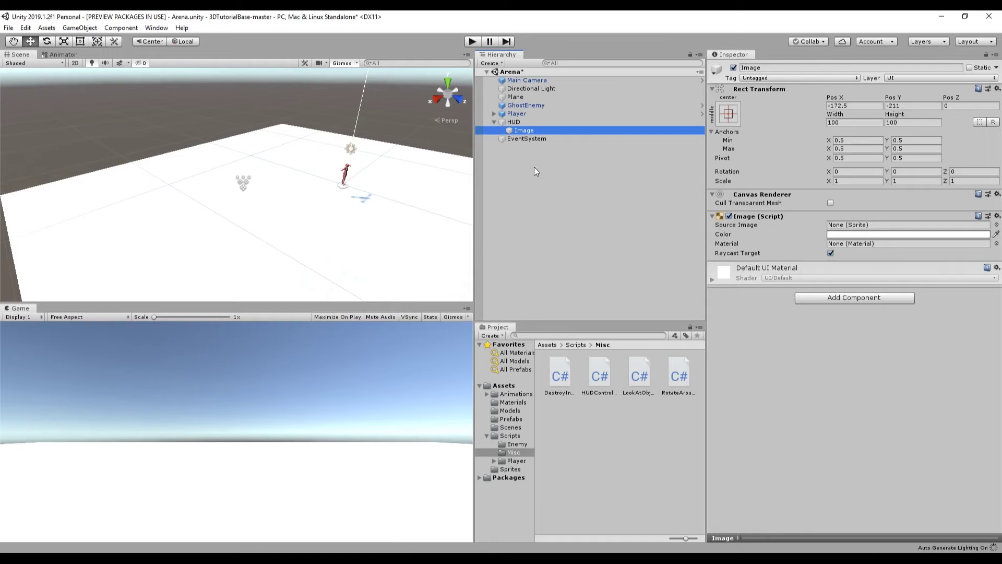
click(534, 122)
click(534, 122)
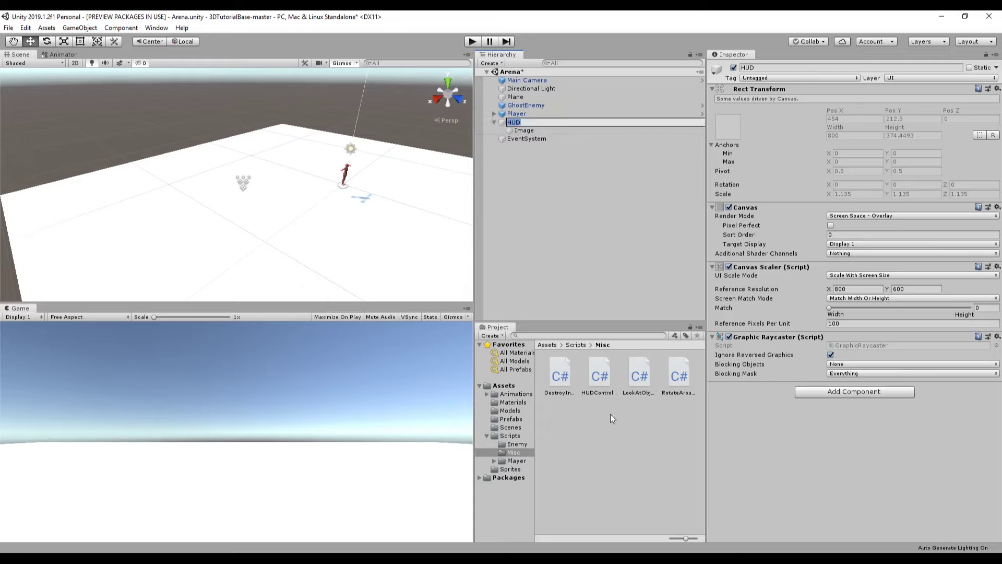
drag(601, 377, 818, 386)
Step: Rename the HUD's Image child to HealthBarBG
click(560, 131)
click(818, 67)
text(HealthBarBG)
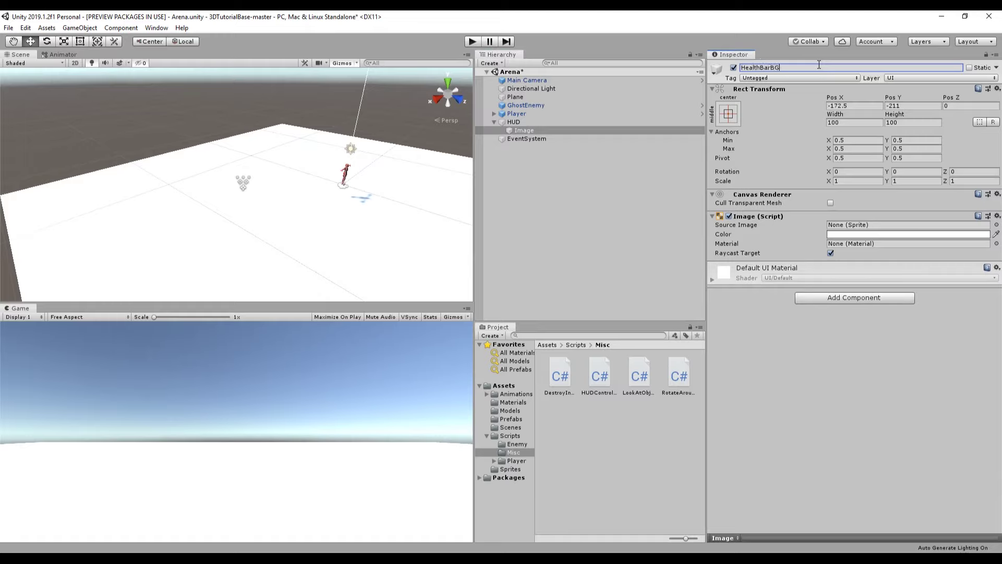
key(Return)
Step: Anchor HealthBarBG top-left at position 105, -25 with width 200 and height 40
click(734, 114)
click(764, 195)
click(767, 45)
click(855, 106)
text(105)
key(Tab)
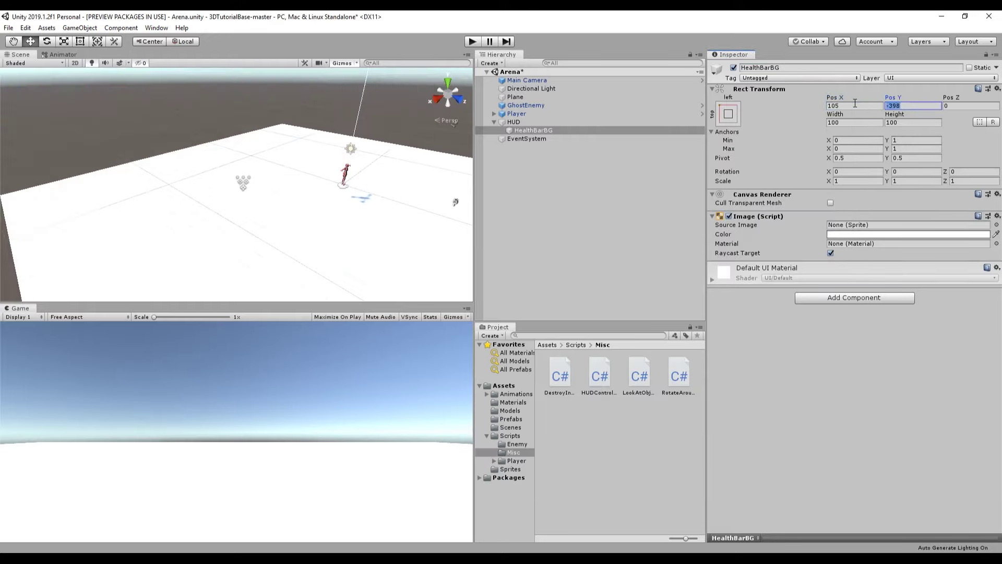
text(-25)
key(Tab)
key(Tab)
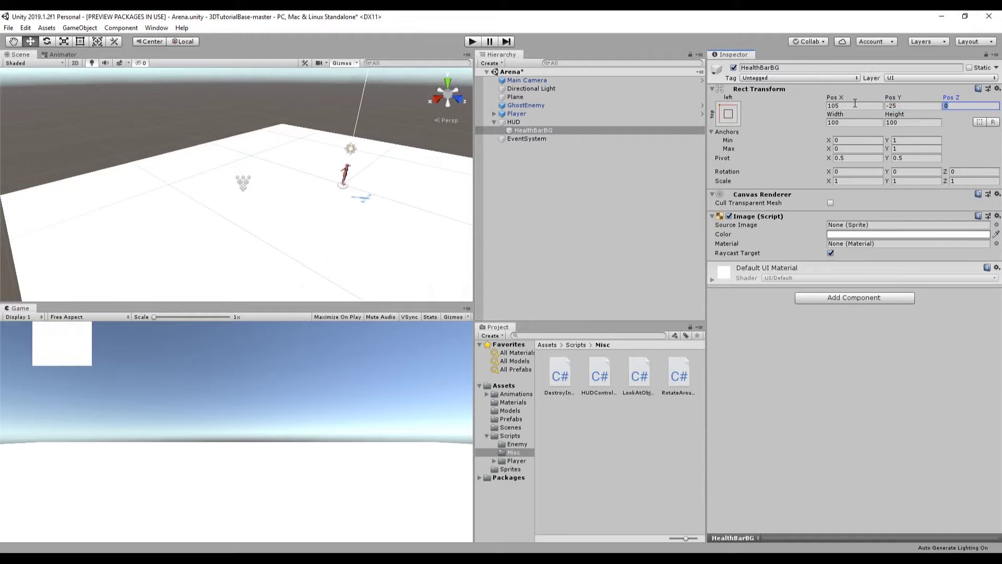
text(200)
key(Tab)
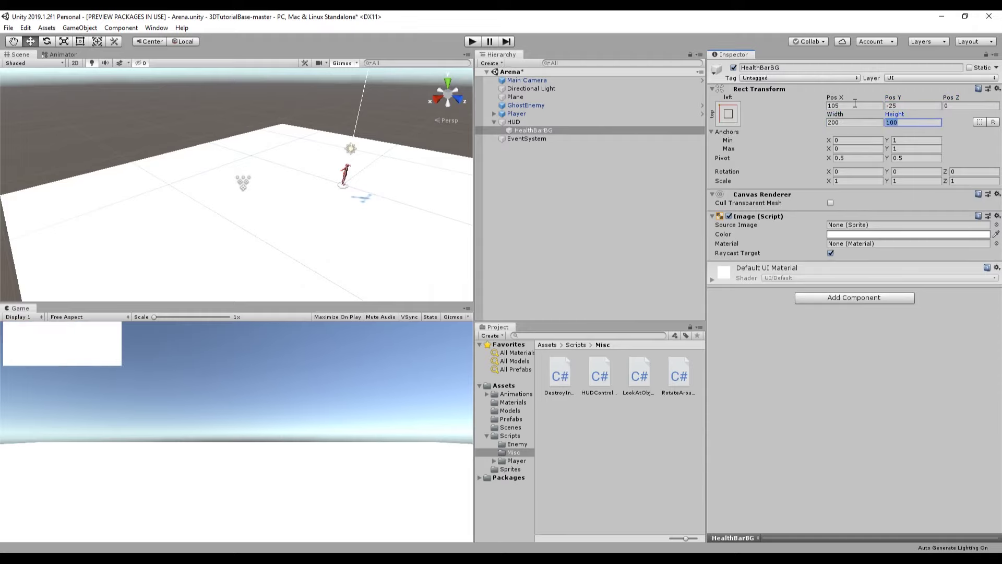
text(40)
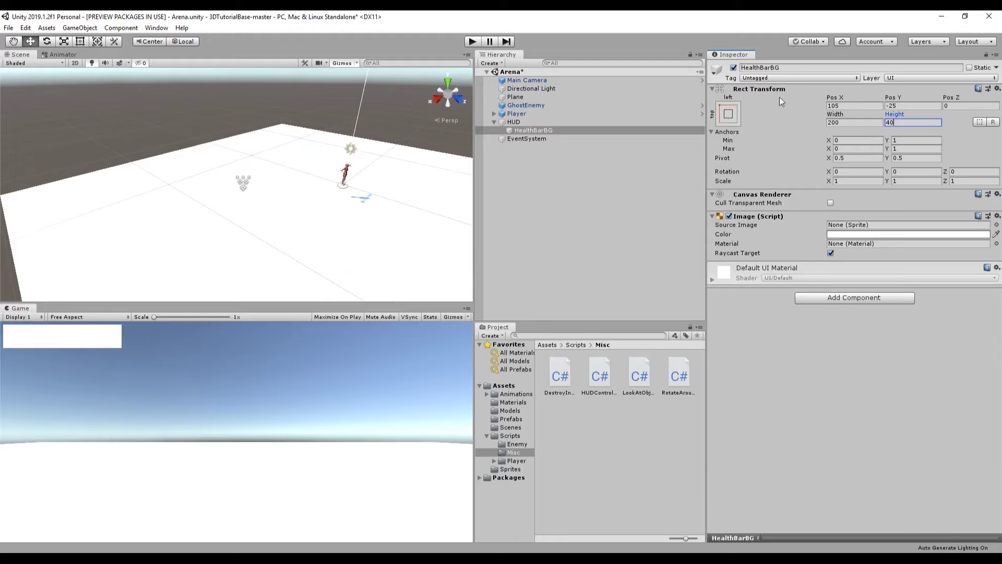
click(844, 235)
Step: Set HealthBarBG's Image colour to dark brown, hex 5C3928
click(598, 340)
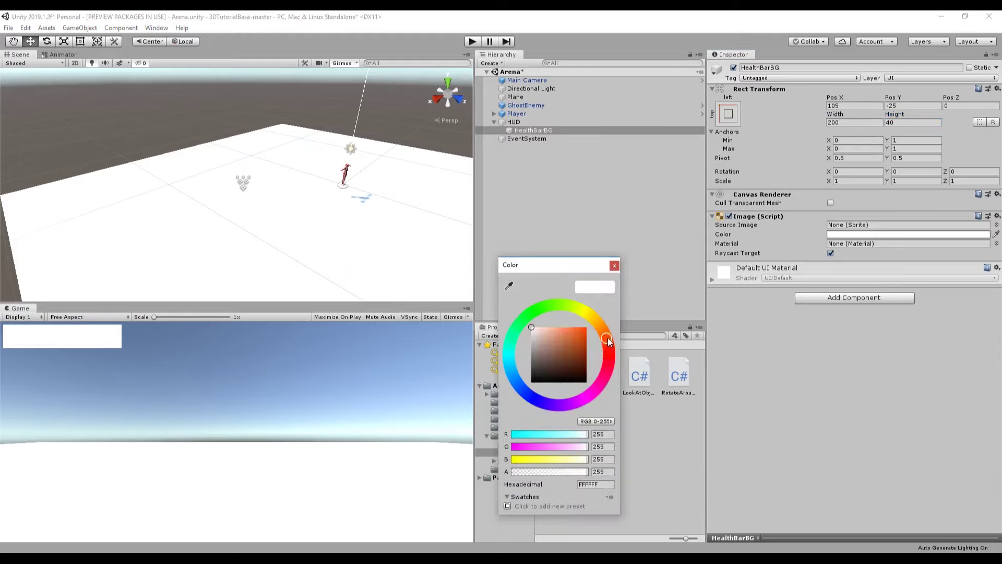
drag(559, 349, 563, 362)
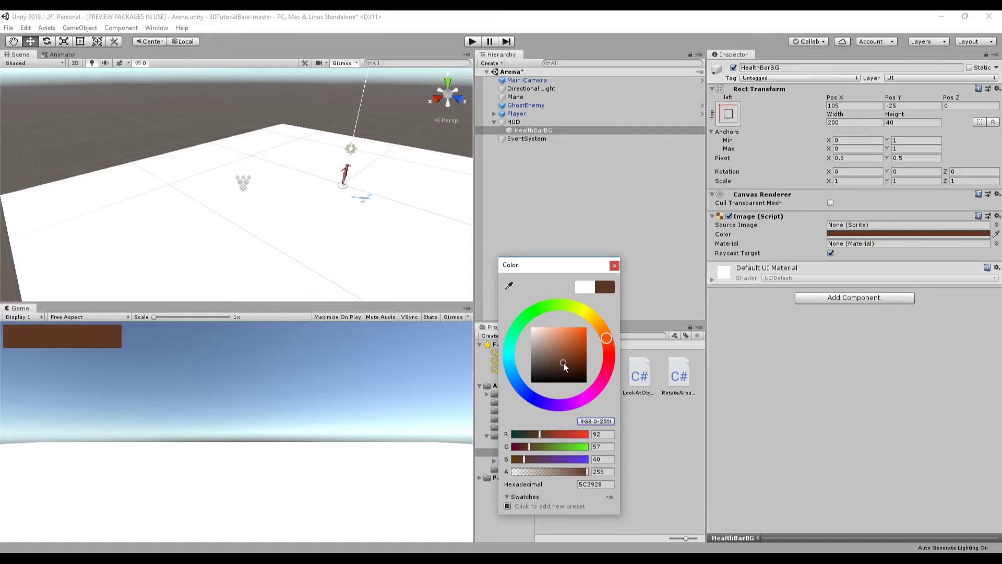
click(615, 265)
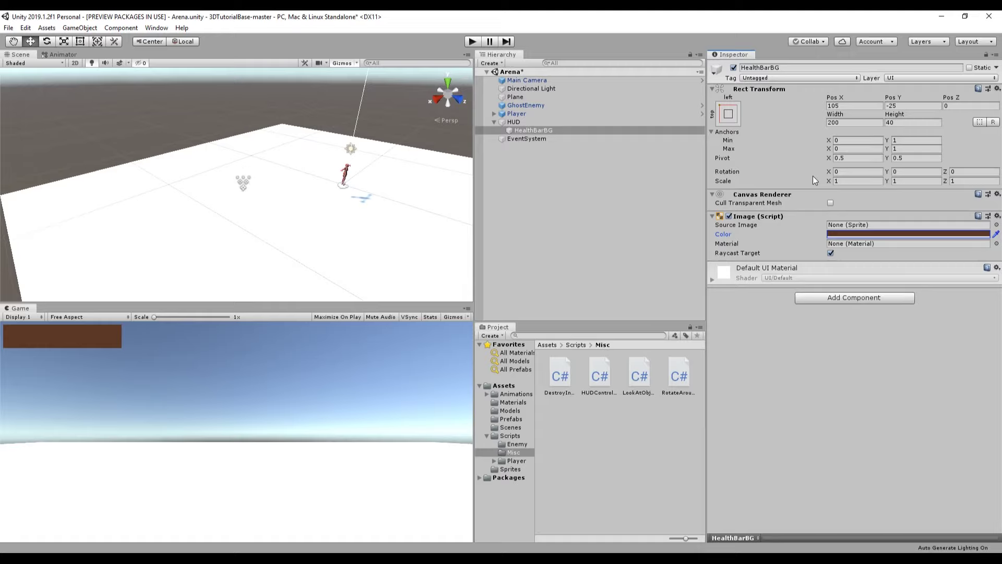
click(603, 134)
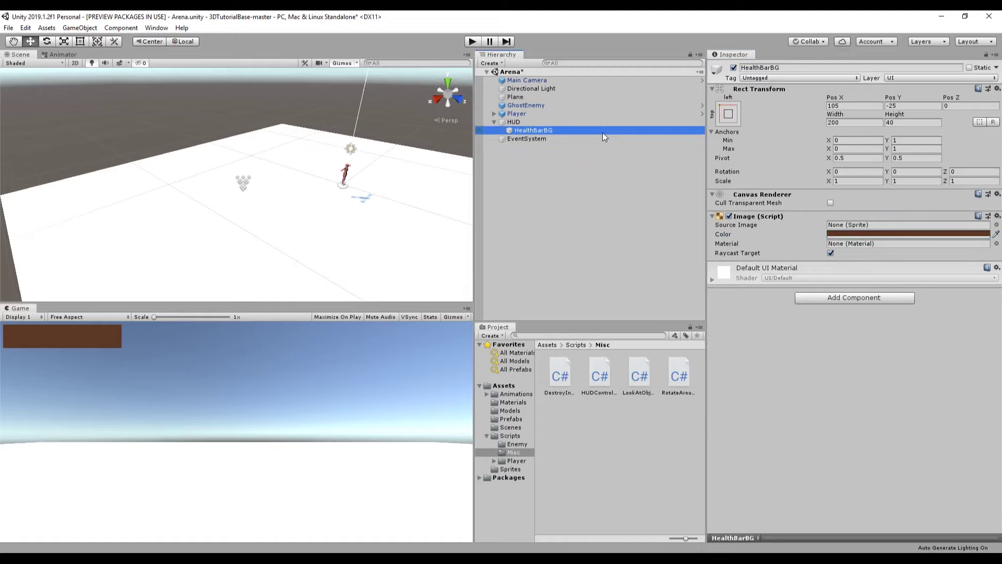
Step: Duplicate HealthBarBG as HealthBar and colour it green 4C9341
key(ctrl+d)
click(801, 68)
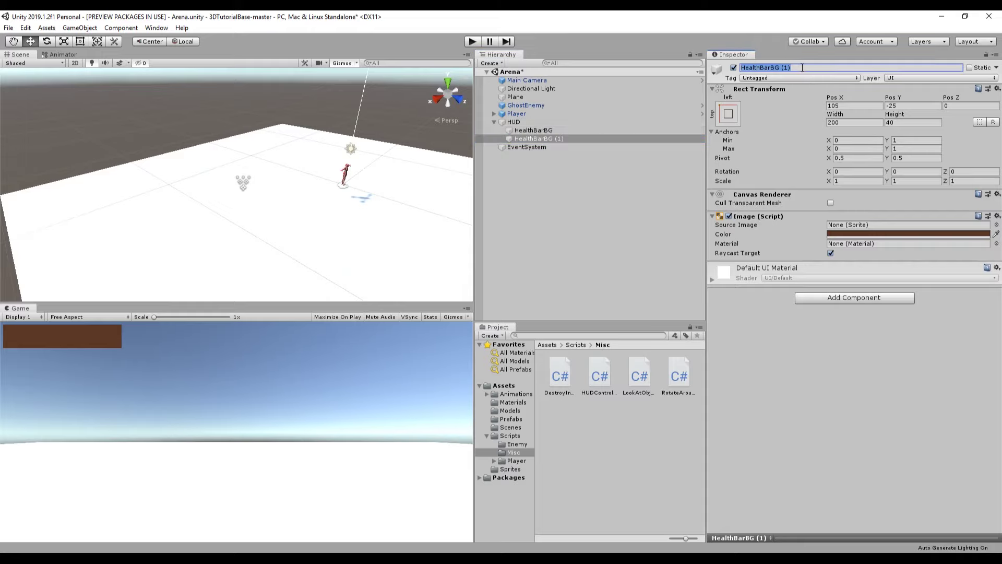
key(BackSpace)
key(BackSpace)
key(BackSpace)
key(BackSpace)
key(BackSpace)
key(BackSpace)
key(Return)
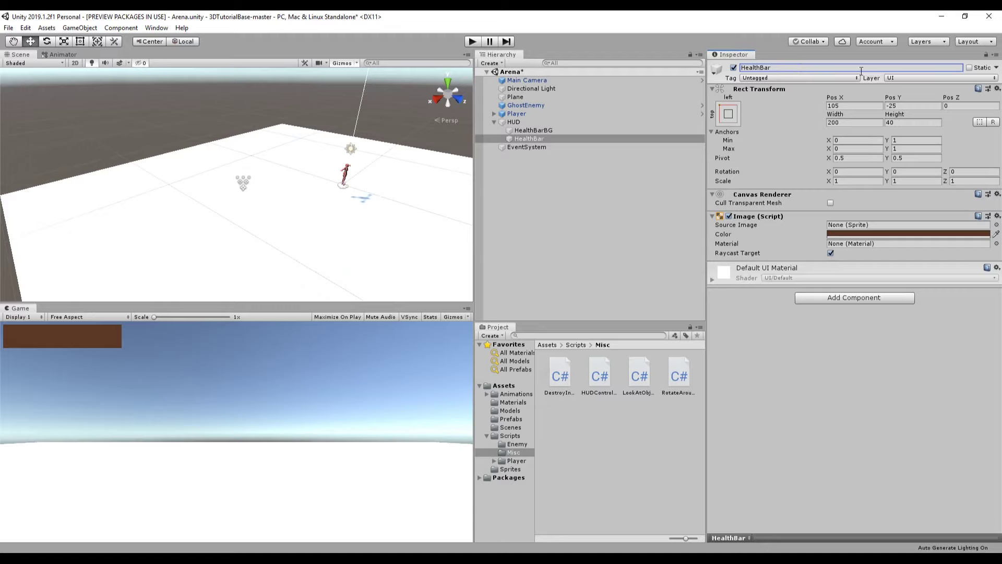
click(876, 234)
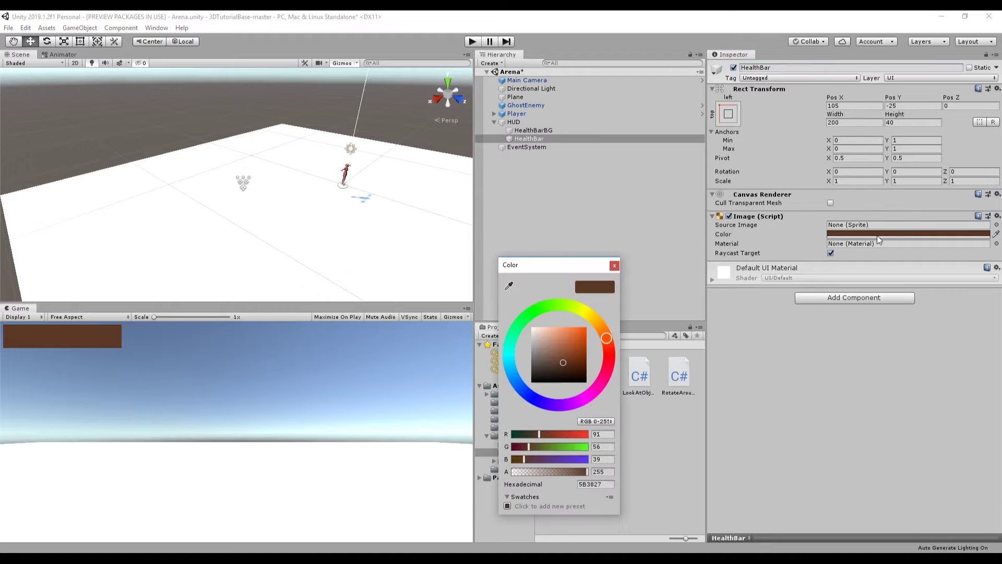
click(541, 309)
drag(553, 353, 562, 351)
click(614, 264)
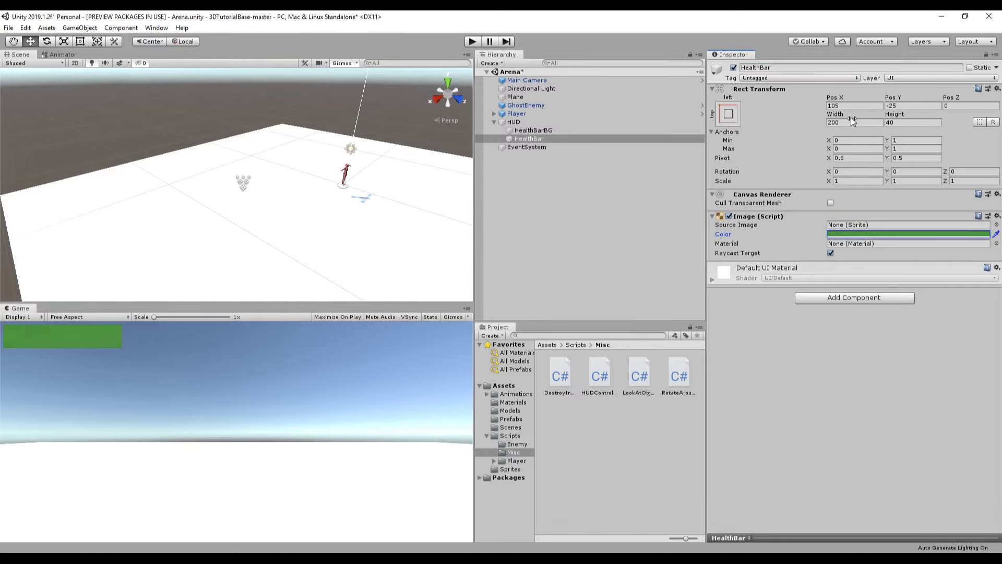
Step: Set HealthBar's pivot X to 0 so it shrinks leftward, keeping width 200
mouse_move(839, 114)
mouse_down()
mouse_move(772, 125)
mouse_move(812, 111)
mouse_move(965, 145)
mouse_move(107, 143)
mouse_move(389, 153)
mouse_move(772, 129)
mouse_move(538, 99)
mouse_move(611, 107)
mouse_move(787, 74)
mouse_move(826, 150)
mouse_up()
click(869, 157)
text(0)
key(Tab)
text(0)
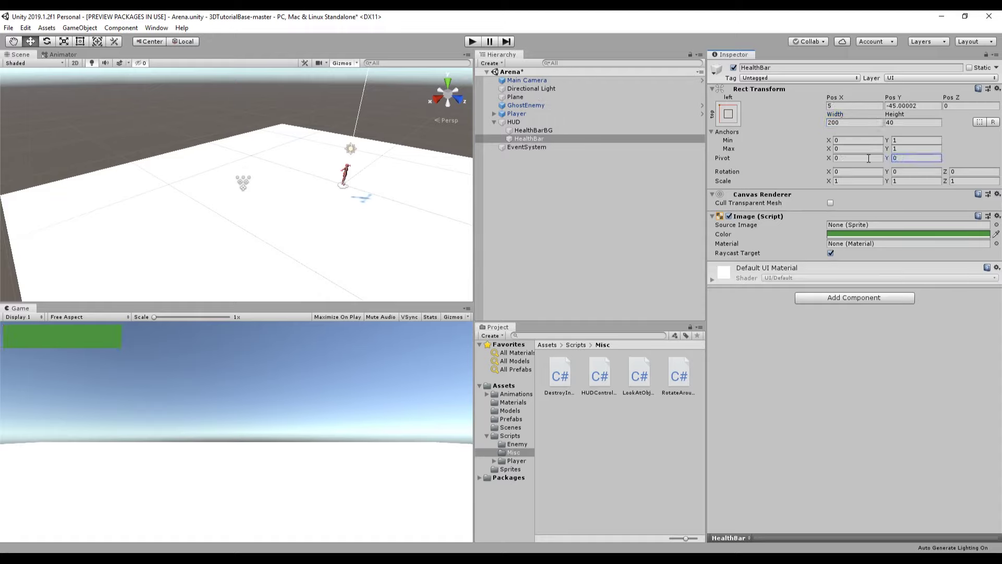
mouse_move(842, 111)
mouse_down()
mouse_move(657, 109)
mouse_move(806, 114)
mouse_move(698, 105)
mouse_move(711, 117)
mouse_move(780, 111)
mouse_up()
key(ctrl+z)
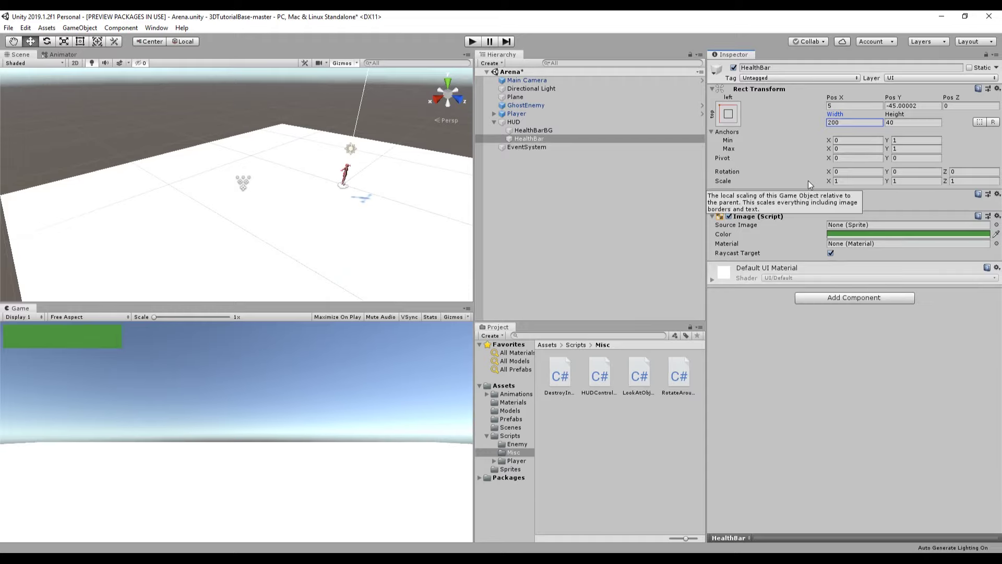
Step: Assign HealthBar to the HUD Controller's Health Bar field on HUD
click(514, 122)
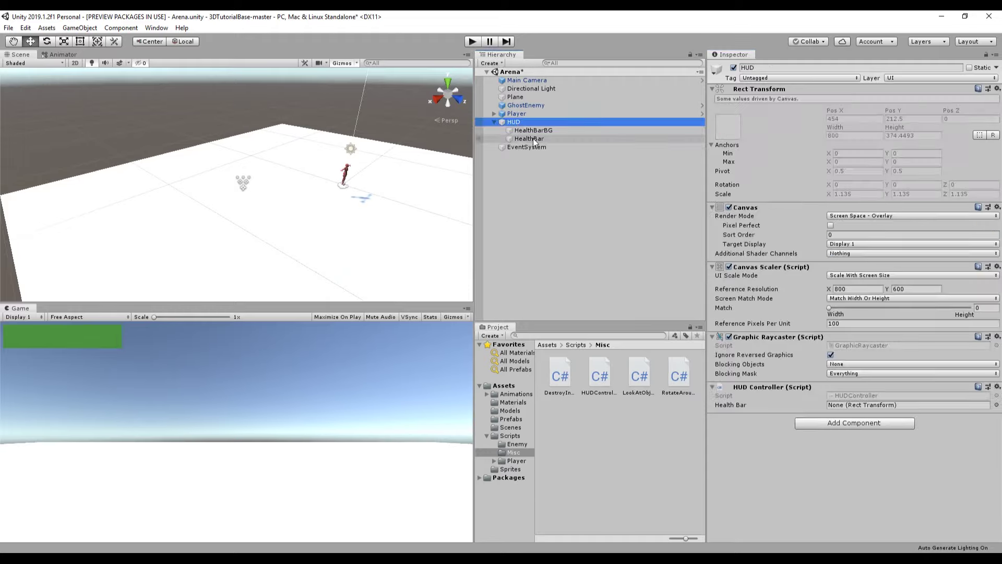
click(534, 139)
drag(533, 138, 868, 405)
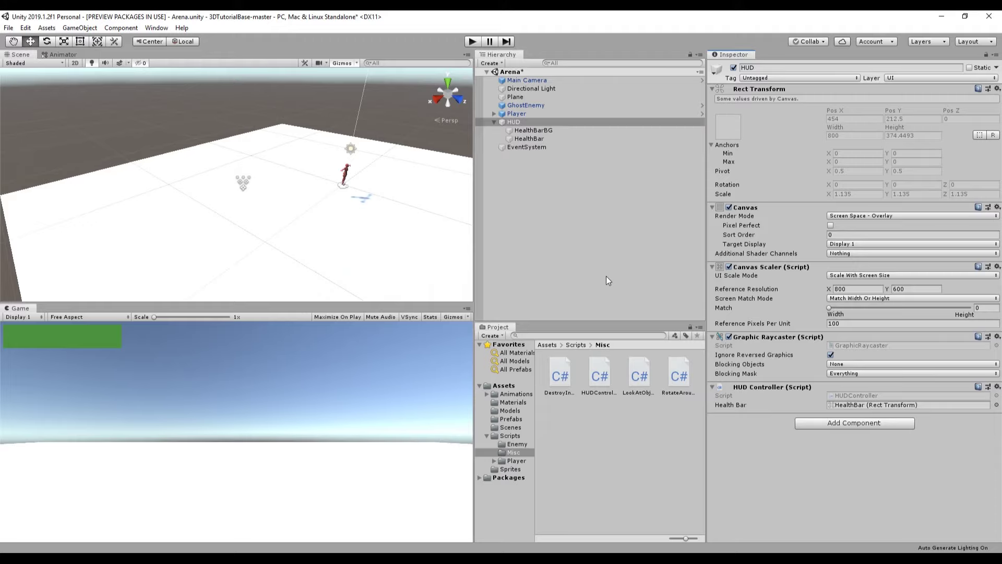
Step: Create a UI Image under HUD and name it Crosshair
click(519, 121)
right_click(518, 122)
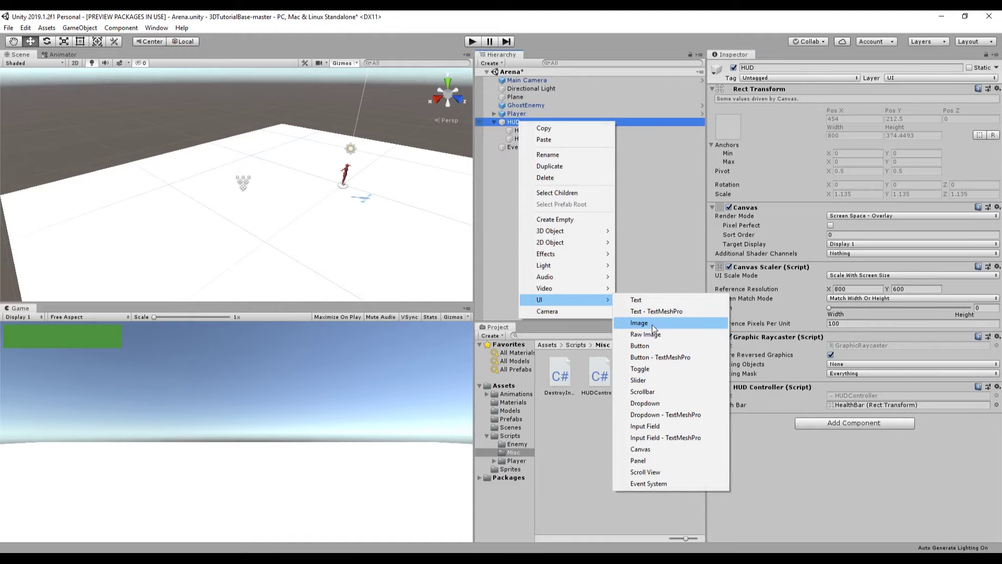
click(652, 325)
click(789, 67)
text(Crossha)
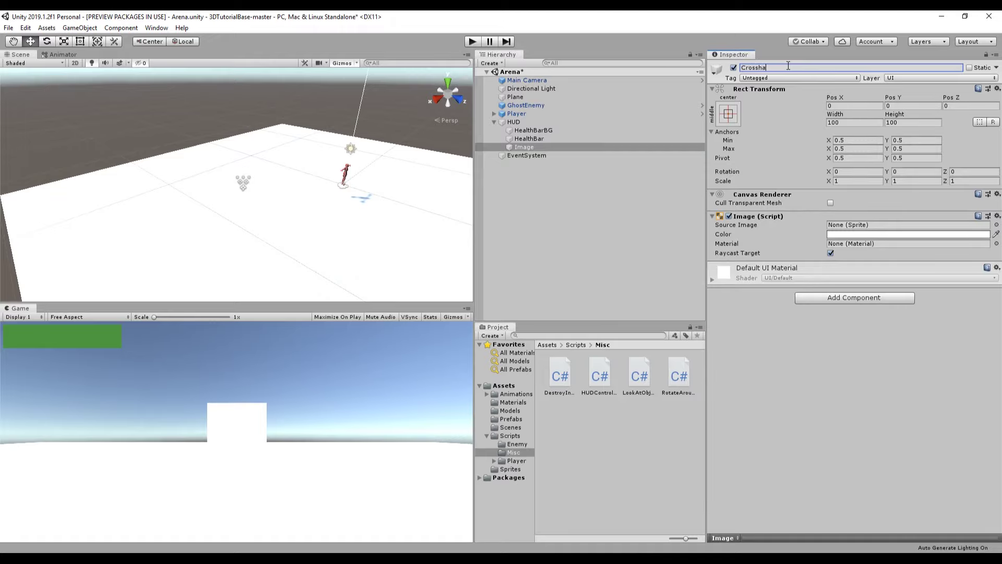
Step: Position the Crosshair at 28, -20 and scale it to 0.2
click(847, 105)
text(28)
key(Tab)
text(-20)
key(Tab)
key(Tab)
key(Tab)
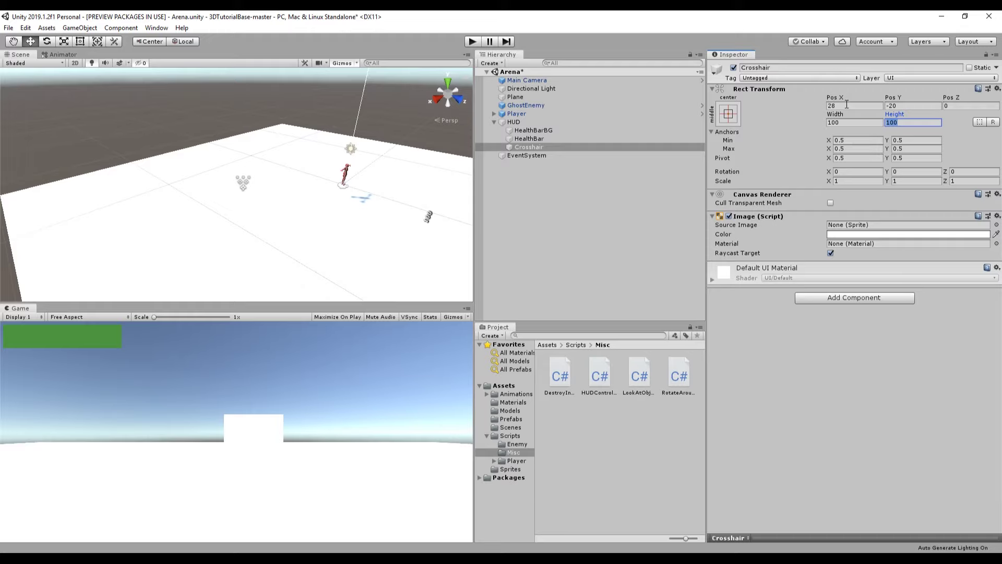
click(856, 181)
text(0.)
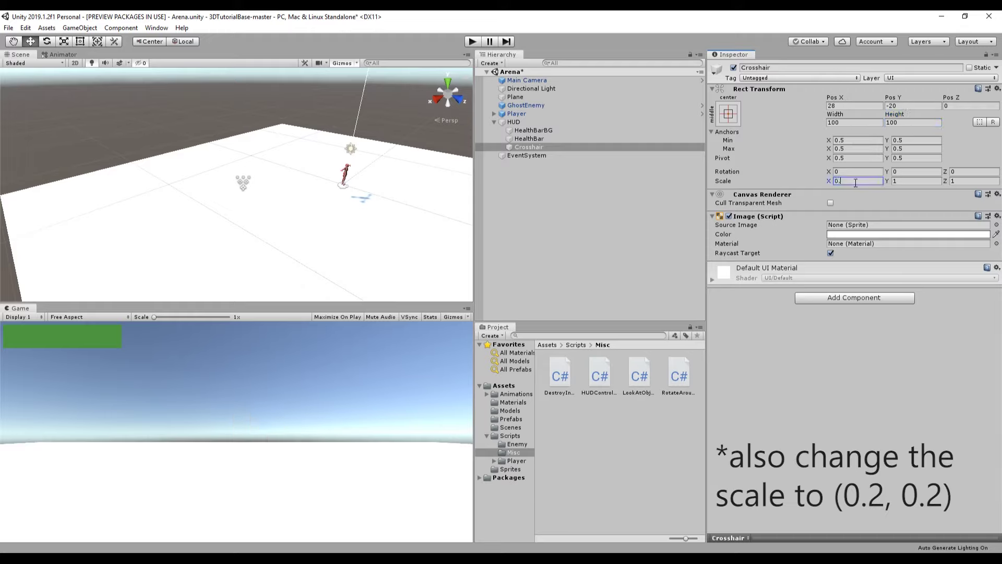
text(2)
key(Tab)
text(0.2)
Step: Set the Crosshair's Source Image to the Crosshair sprite
click(996, 225)
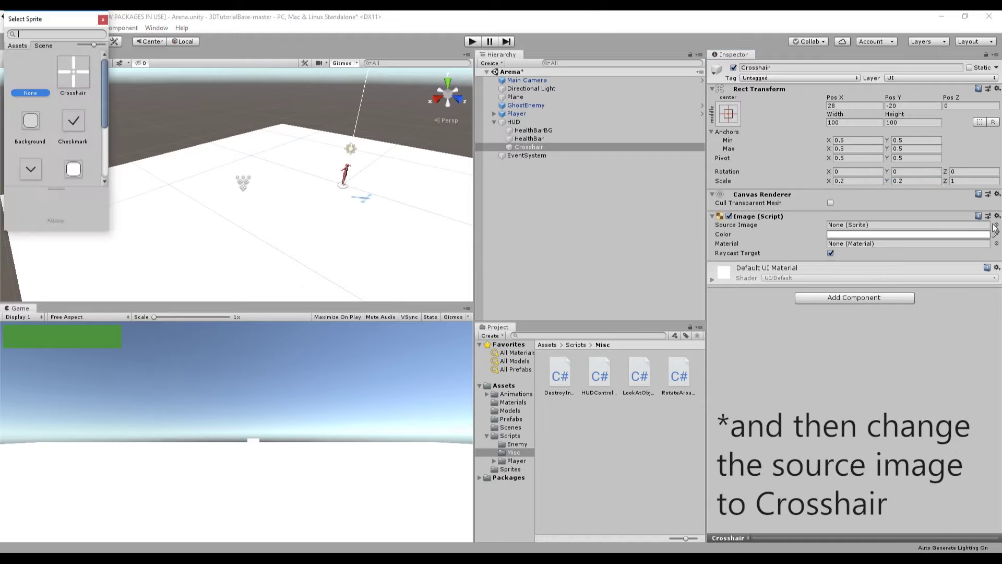
click(73, 75)
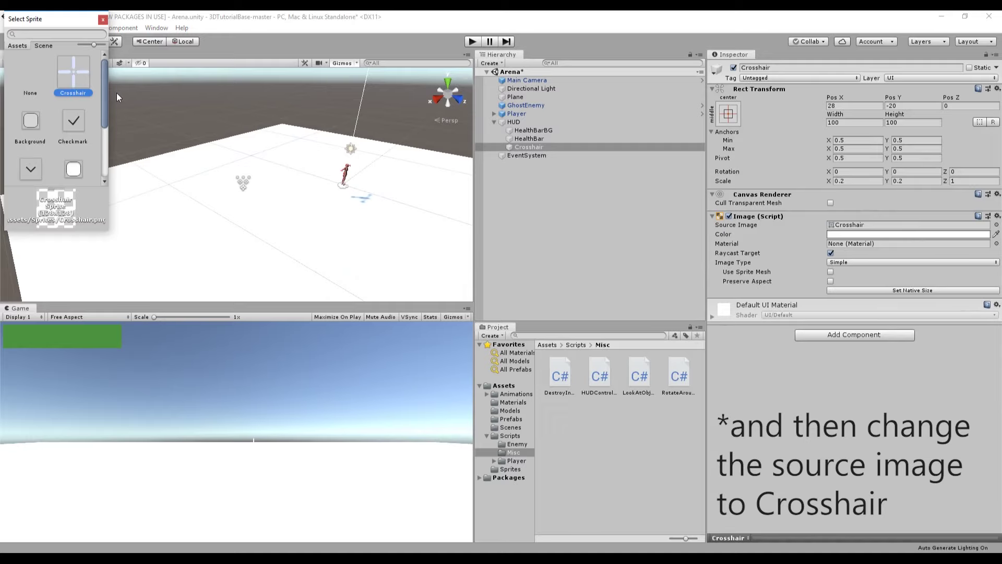
click(103, 20)
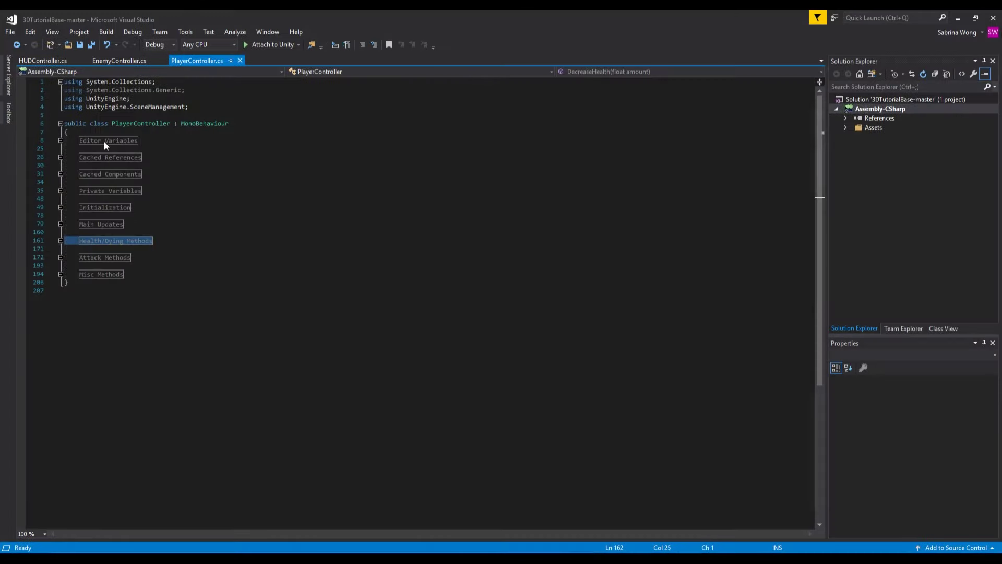
Step: Add [SerializeField], [Tooltip("The HUD script")] private HUDController m_HUD; after m_MaxHealth
double_click(104, 141)
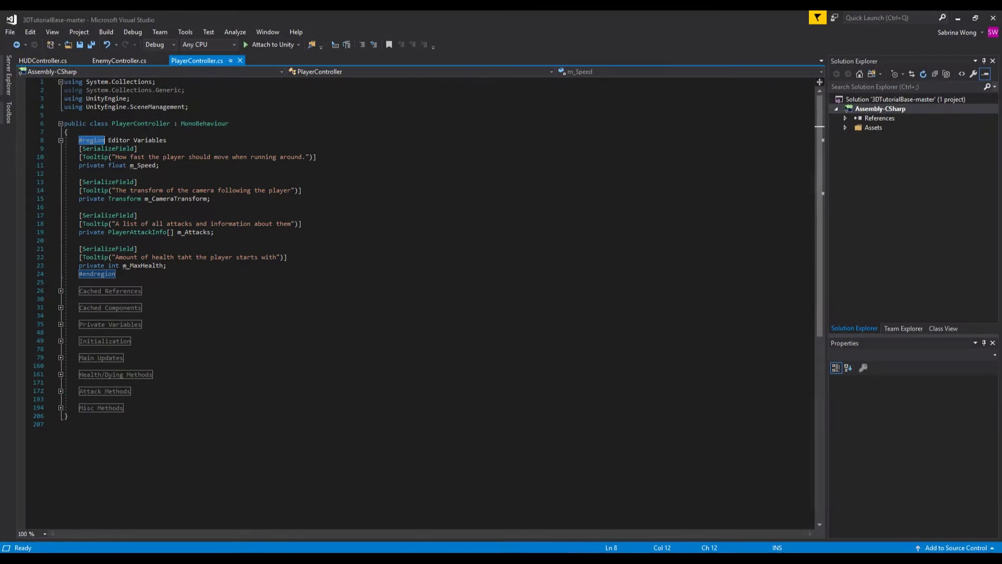
click(175, 265)
key(Return)
key(Return)
text([Seria)
key(Tab)
key(End)
key(Return)
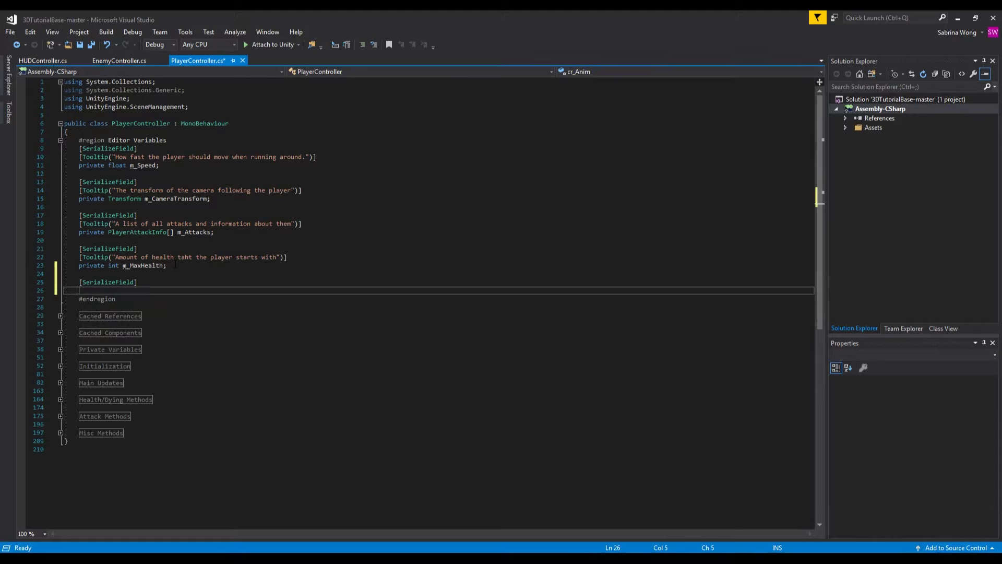
text([Tooltip)
text(("The HUD)
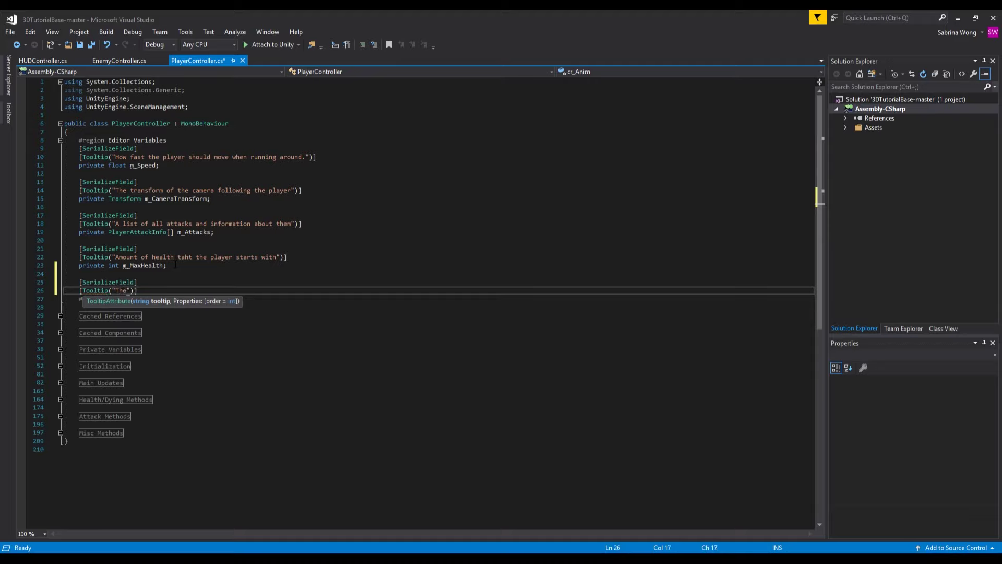
text( script)
key(End)
key(Return)
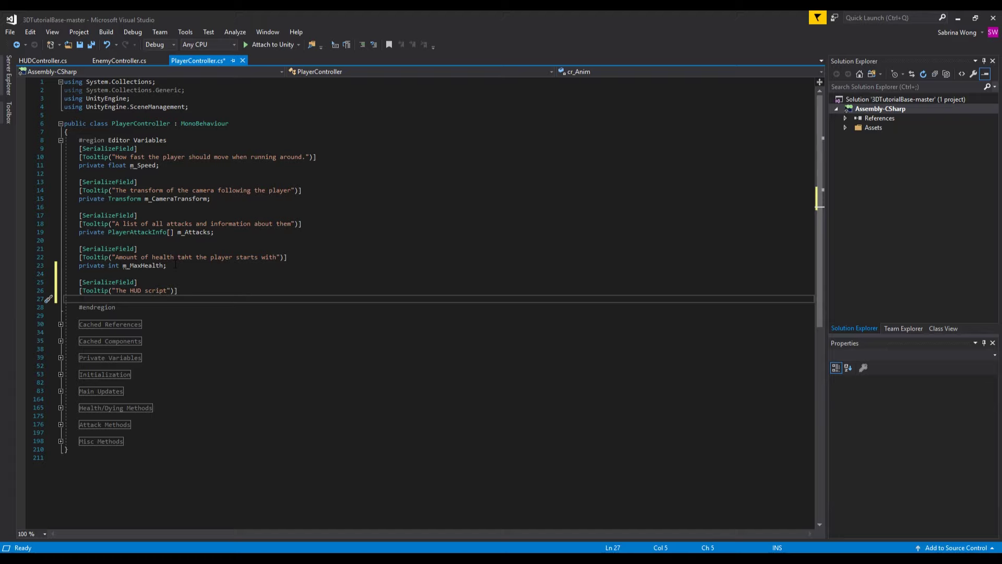
text(private HUDController )
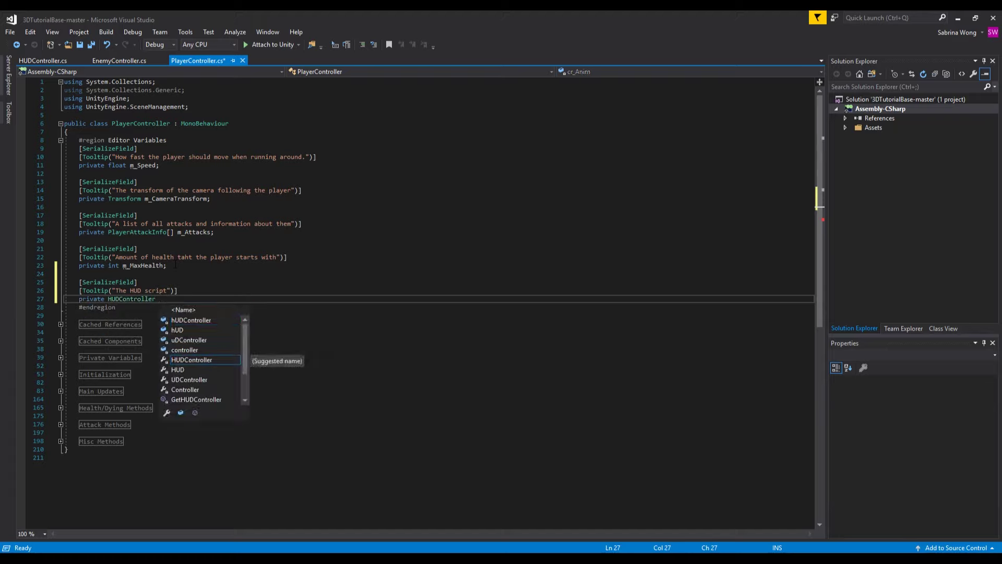
text(m_Hud)
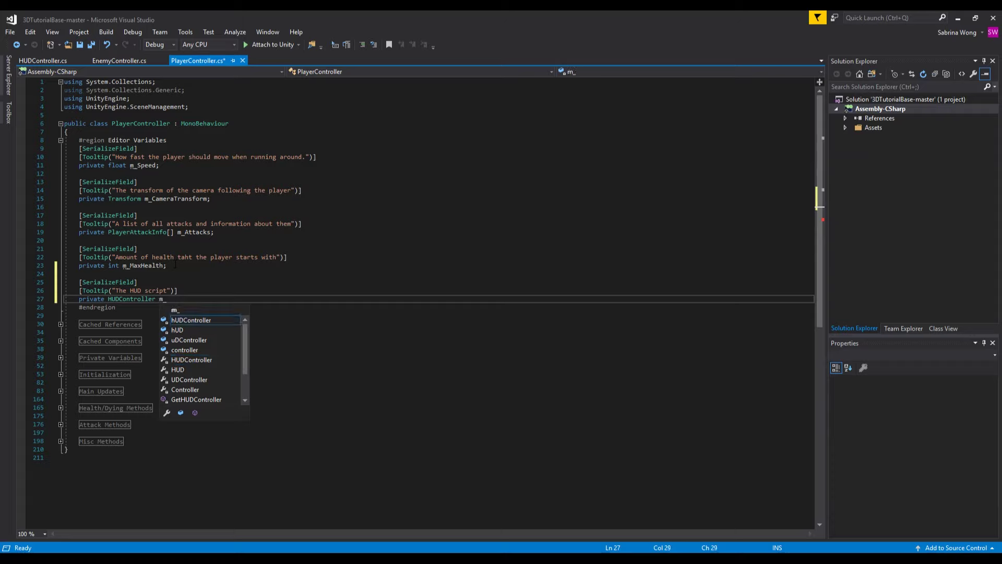
key(BackSpace)
key(BackSpace)
key(BackSpace)
text(HUD;)
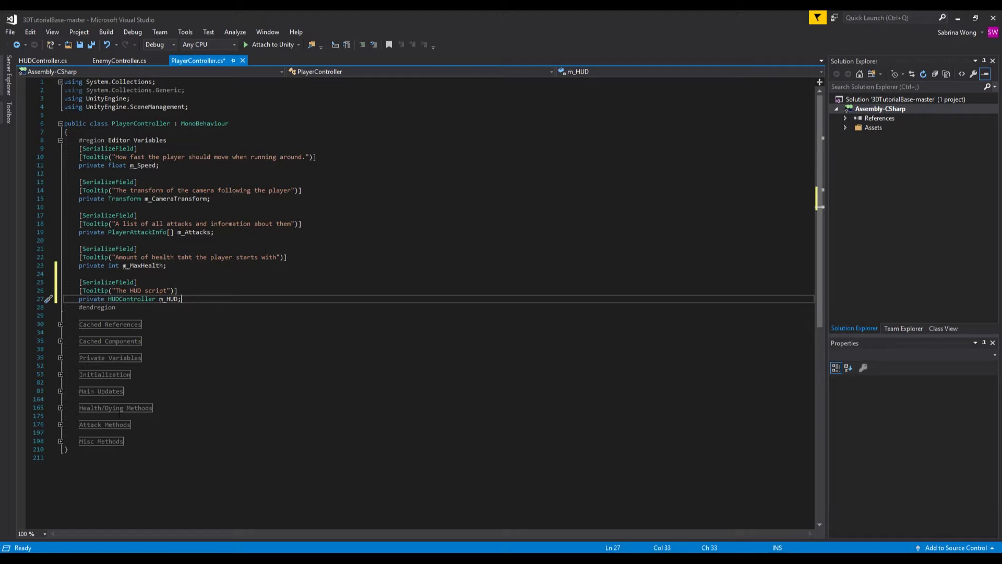
Step: Call m_HUD.UpdateHealth(1.0f * p_CurHealth / m_MaxHealth) after the health reduction, then save
double_click(120, 406)
click(182, 432)
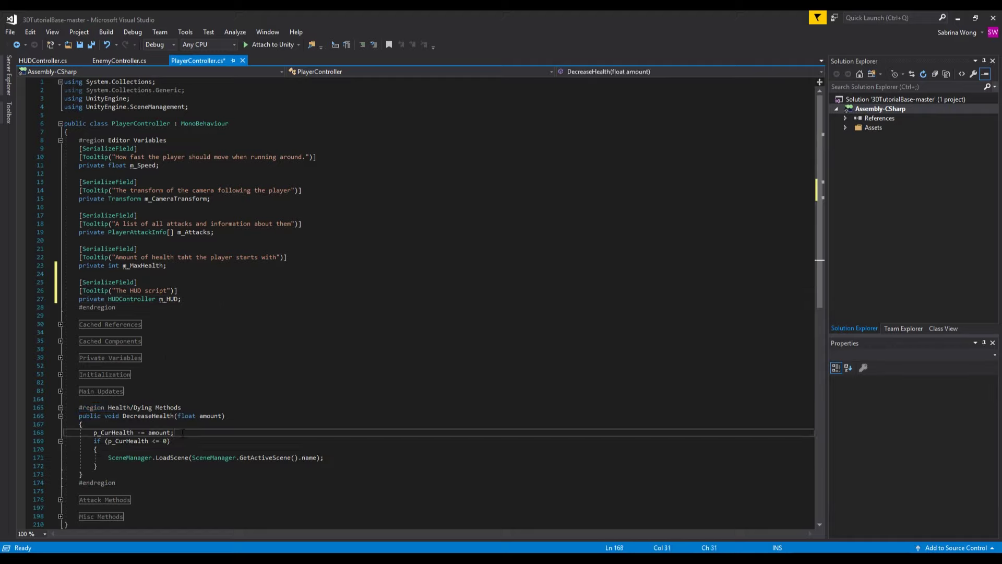
key(Return)
text(m_h)
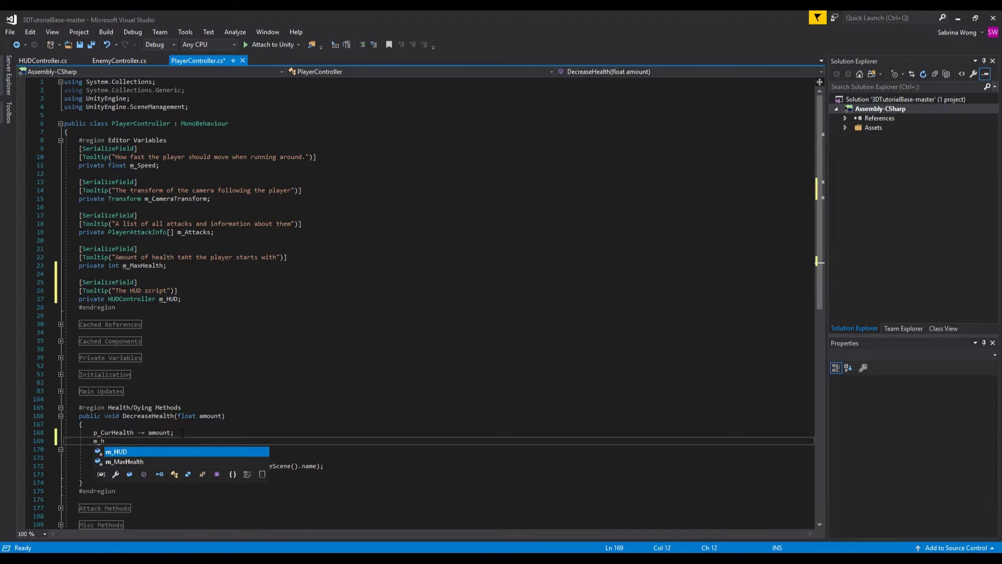
key(Tab)
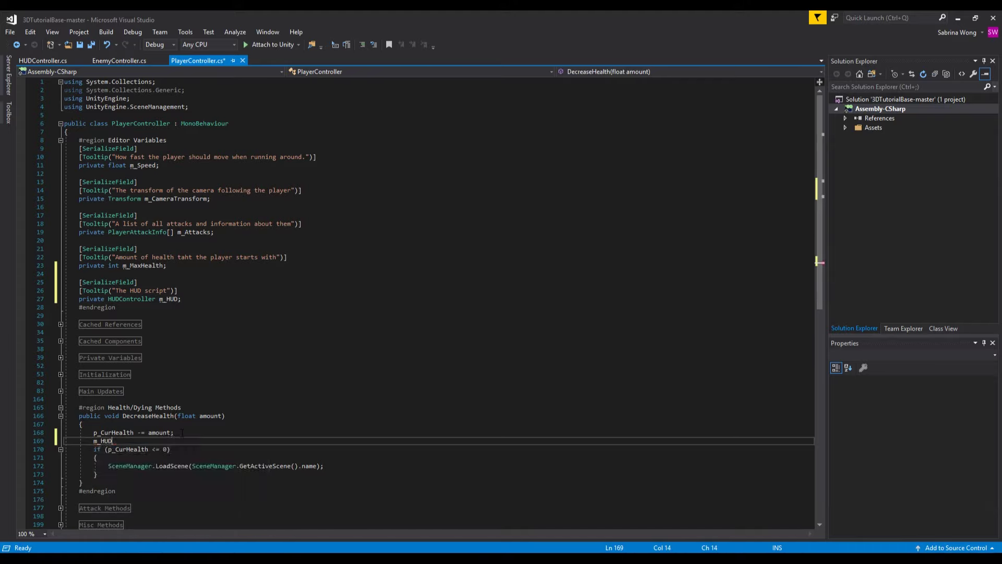
text(.UpdateHealth(1.0f)
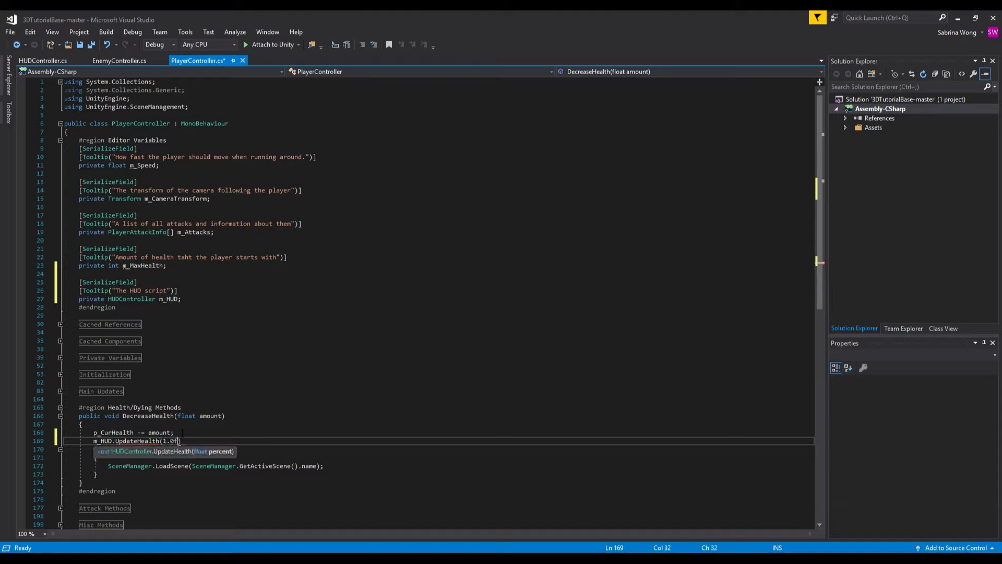
text( * p_)
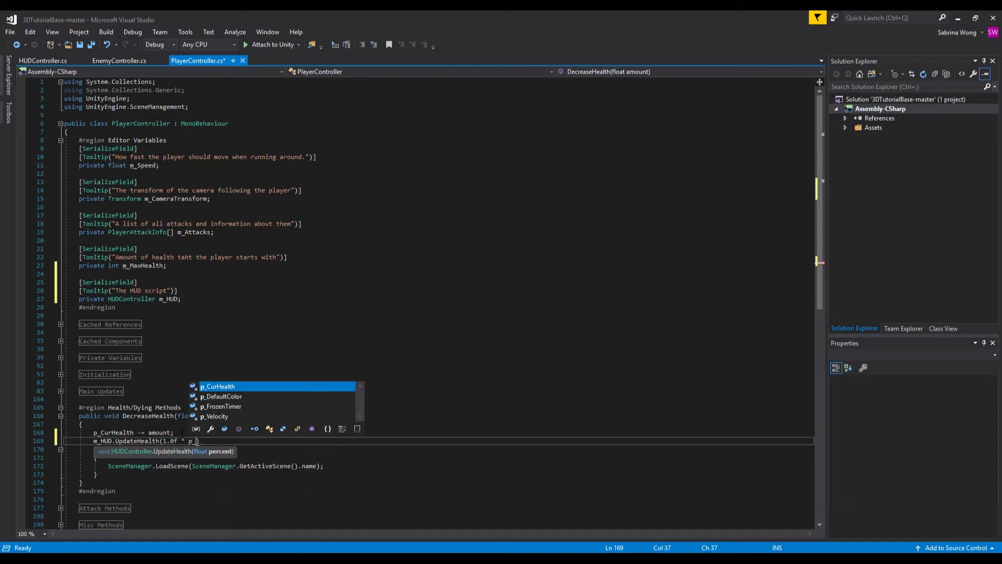
text(CurHealth)
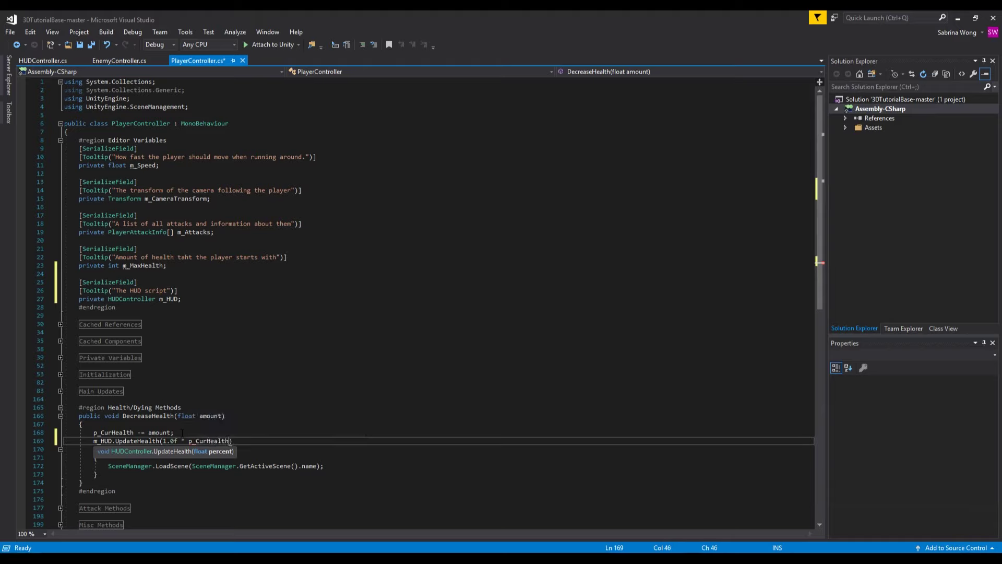
text( / m_max)
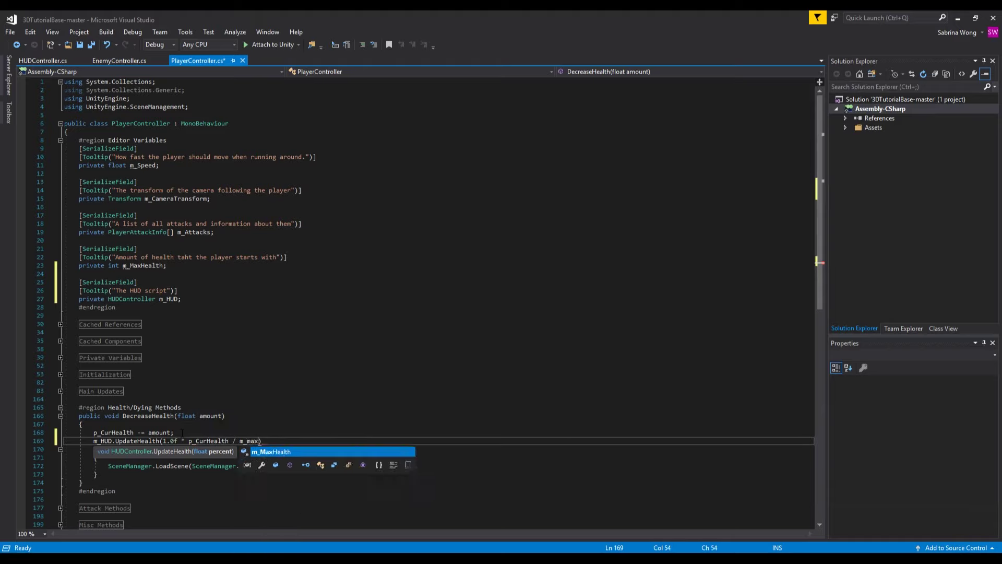
key(Tab)
text();)
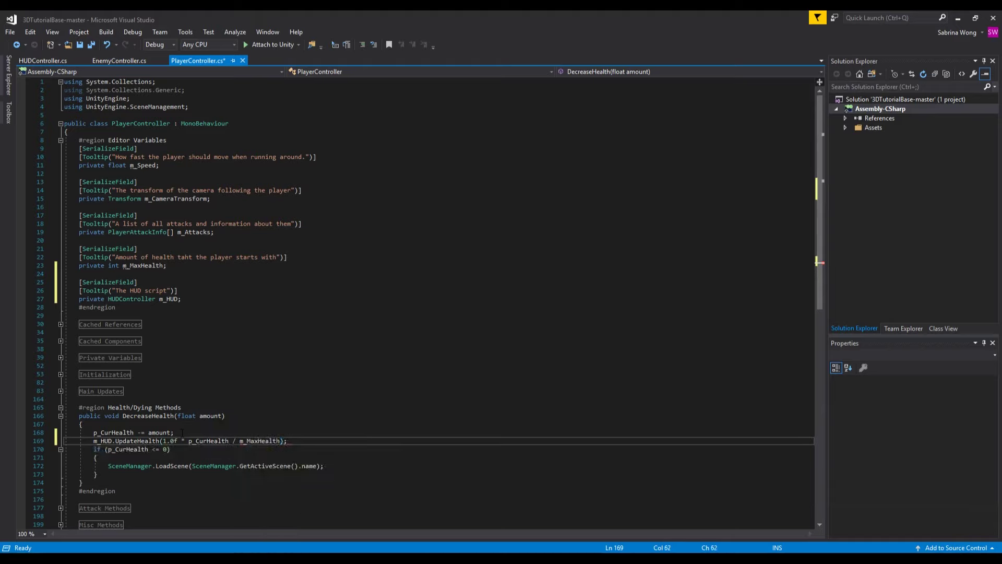
key(ctrl+s)
Step: Drag HUD into the Player Controller's HUD slot on the Player object
key(alt+Tab)
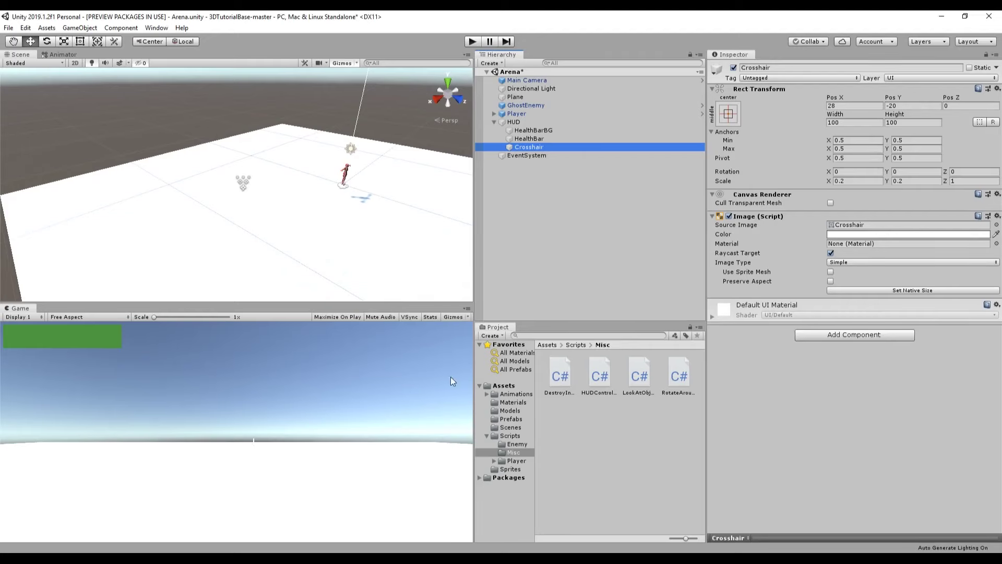
click(546, 113)
scroll(760, 282, down, 10)
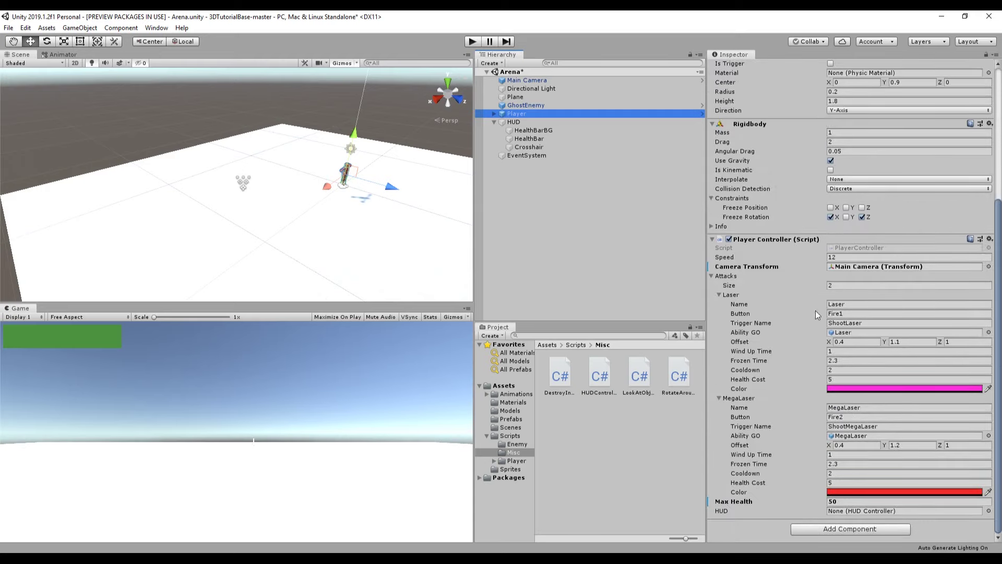
drag(538, 123, 895, 511)
click(618, 236)
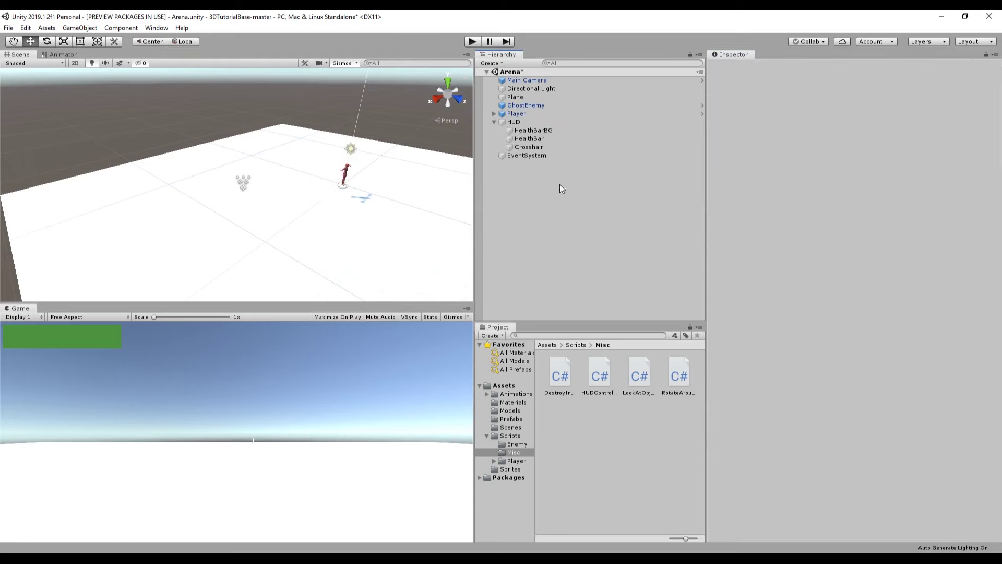
click(494, 122)
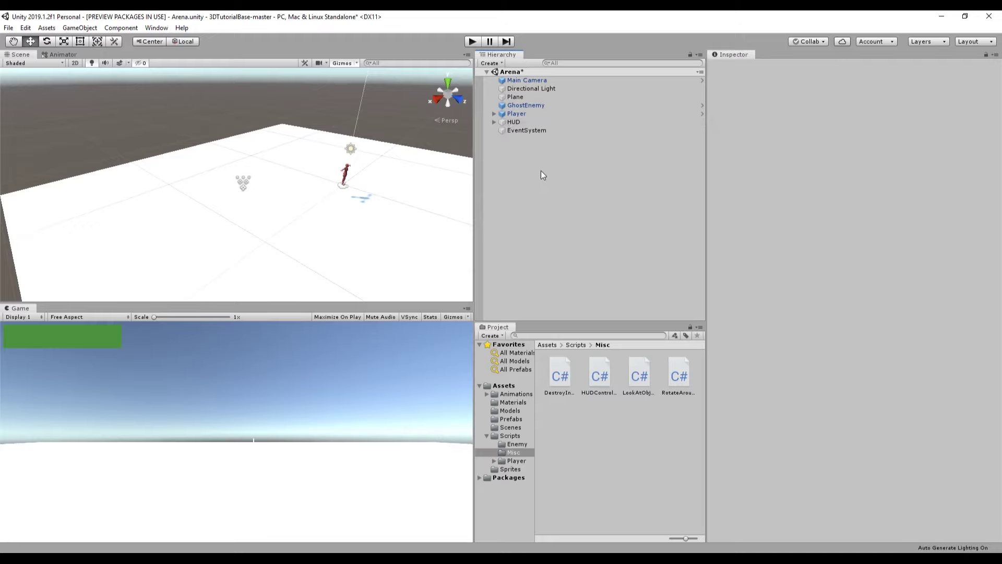
Step: Create an empty game object named HealthPill
right_click(540, 172)
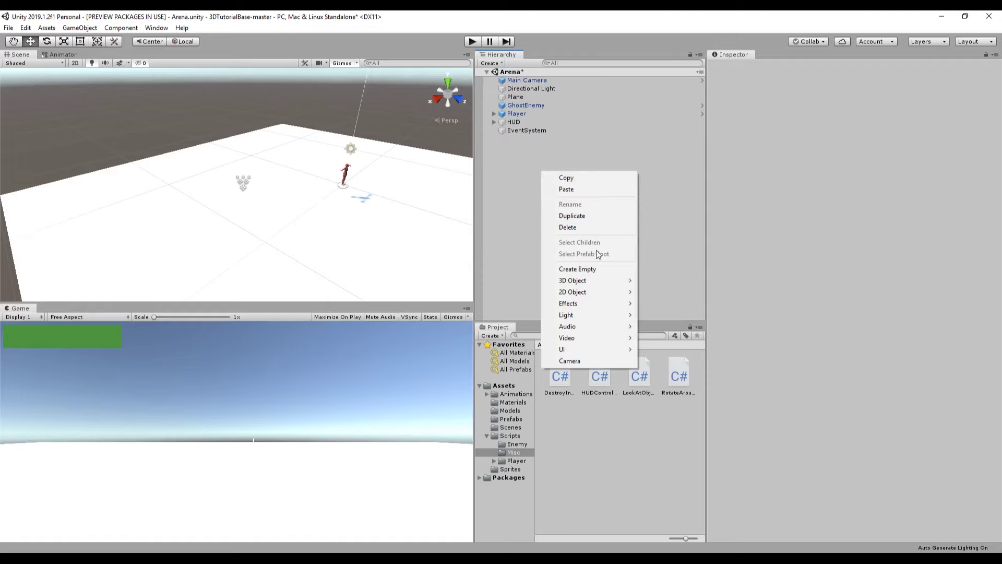
click(595, 269)
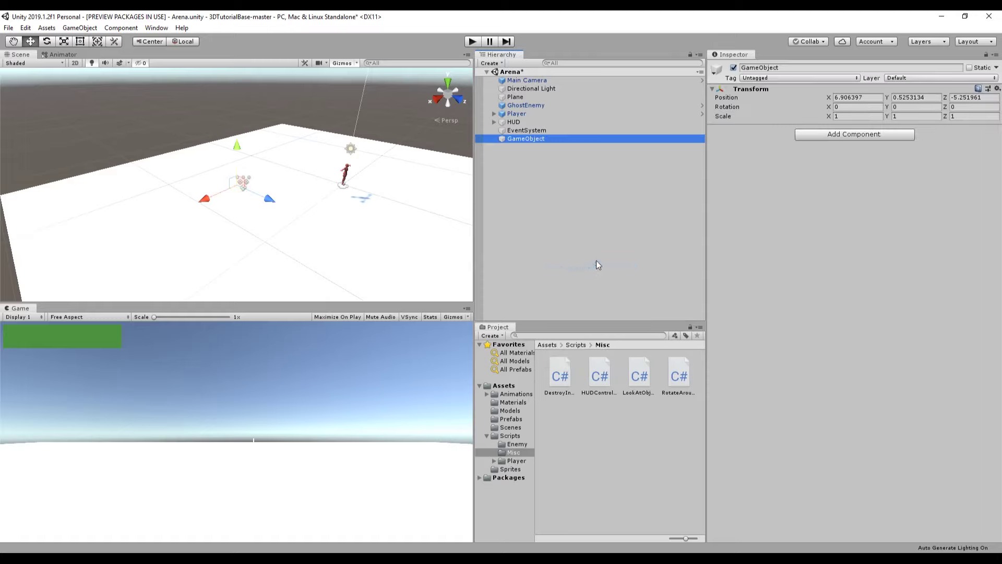
click(813, 68)
text(Health)
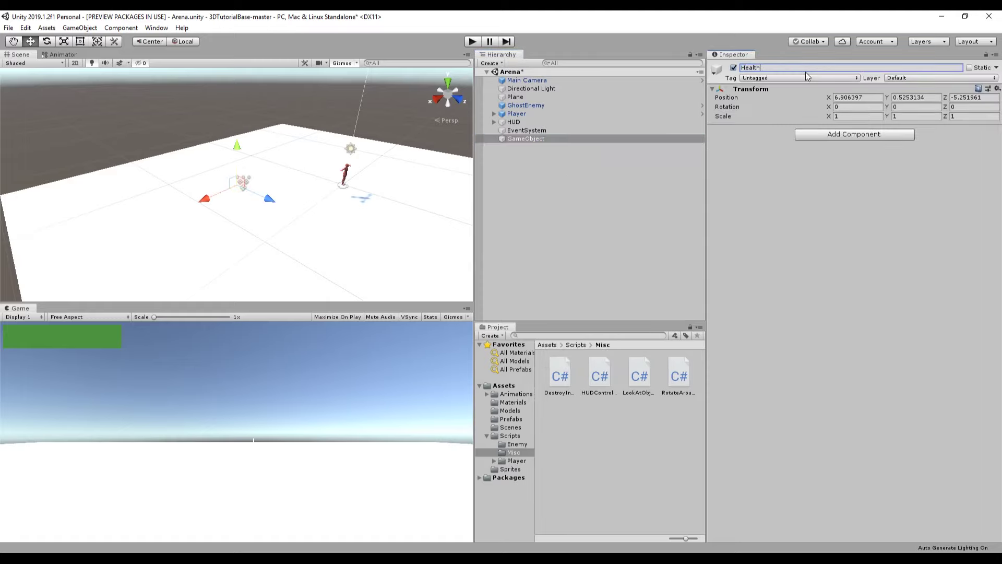
text(Pill)
key(Return)
click(827, 134)
Step: Add a 3D Capsule as a child of HealthPill
right_click(638, 138)
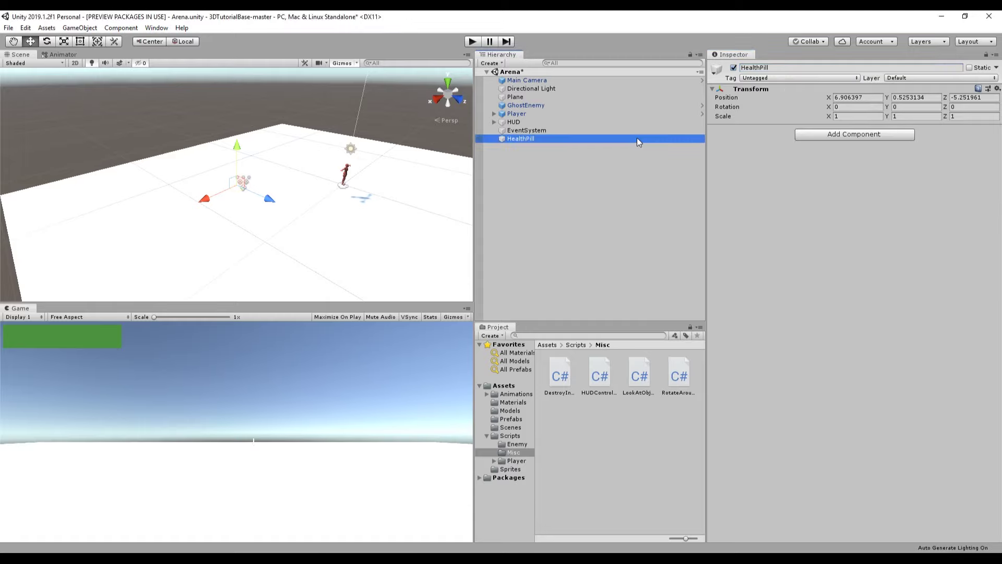
mouse_move(699, 249)
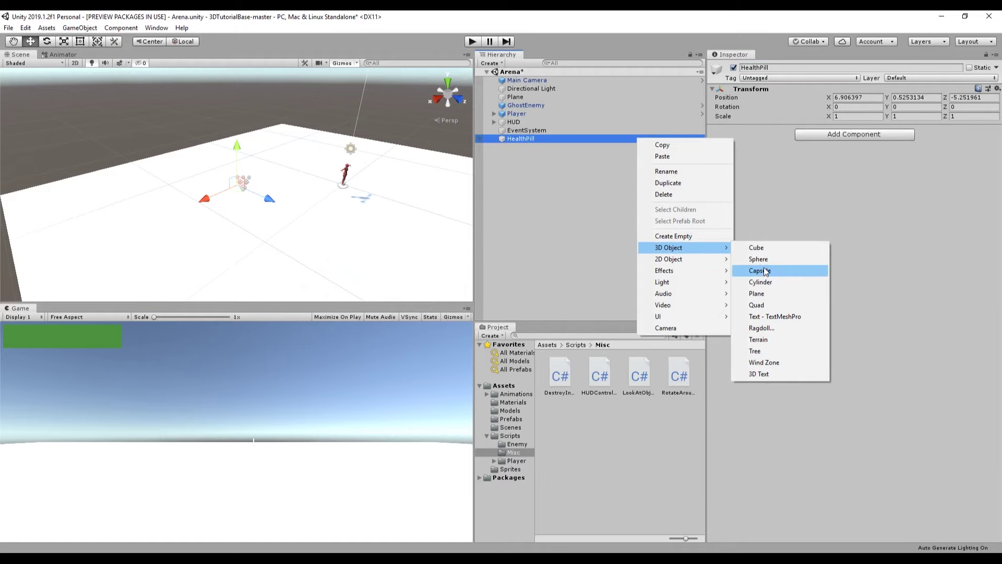
click(765, 272)
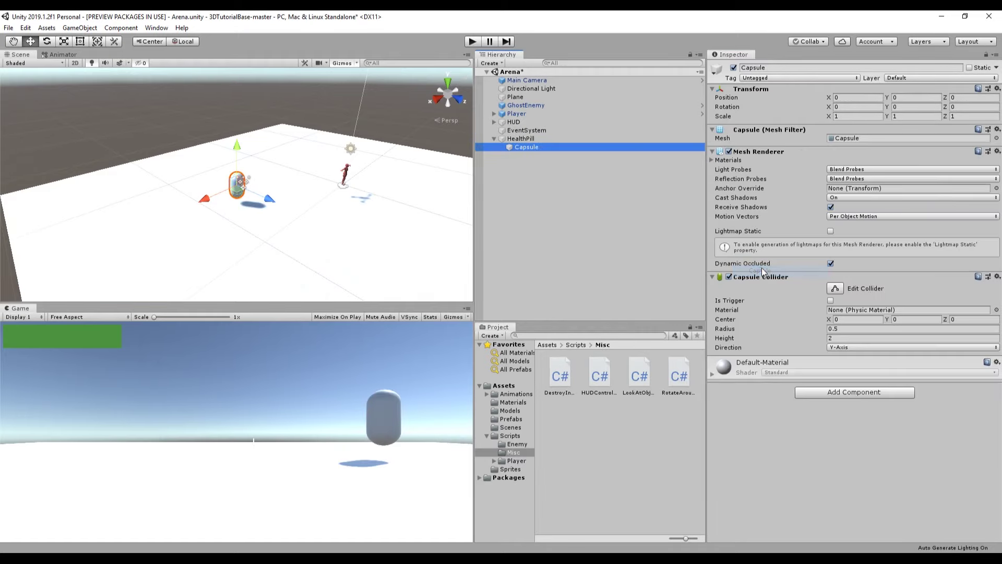
click(858, 107)
Step: Set the capsule's Rotation X to 40 and remove its Capsule Collider
text(40)
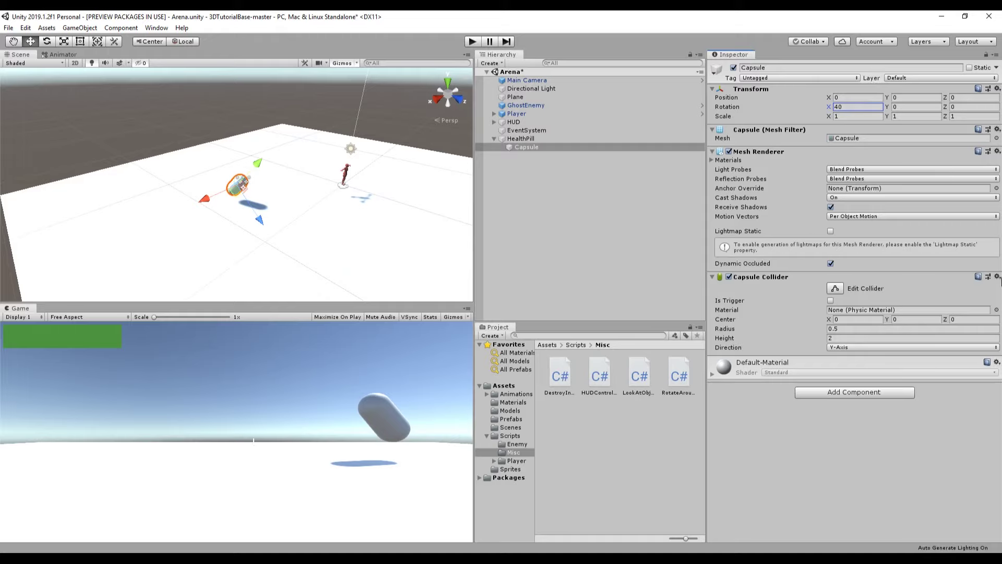
click(997, 278)
click(930, 326)
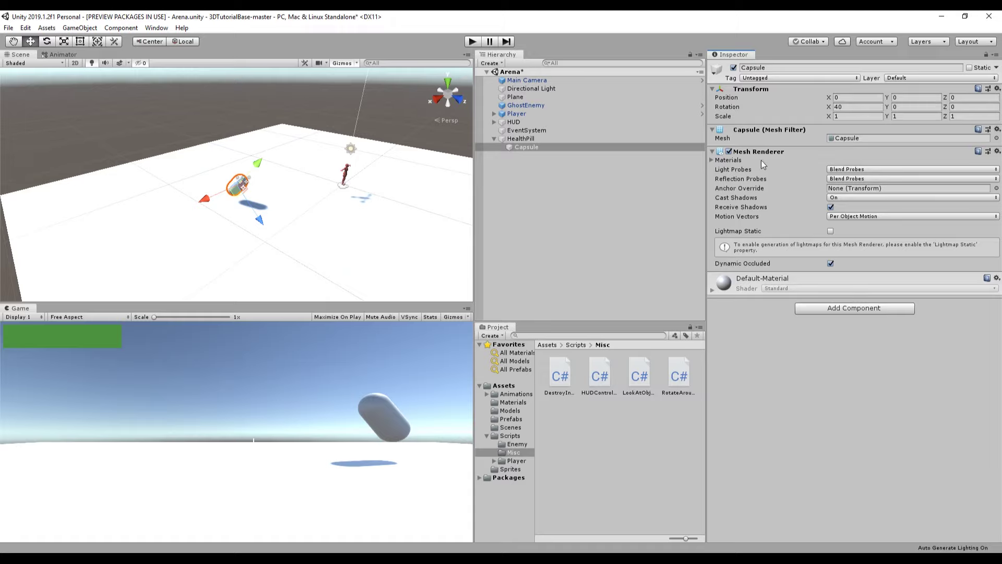
Step: Apply the HealthPill material to the capsule's Element 0
click(725, 160)
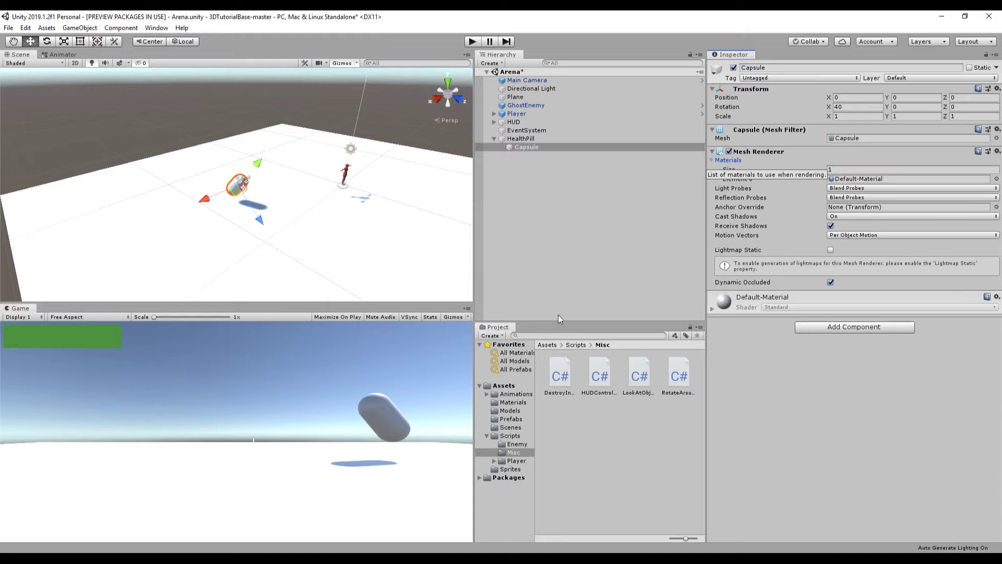
click(513, 402)
mouse_move(560, 372)
mouse_down()
mouse_move(575, 375)
mouse_move(834, 205)
mouse_move(847, 183)
mouse_up()
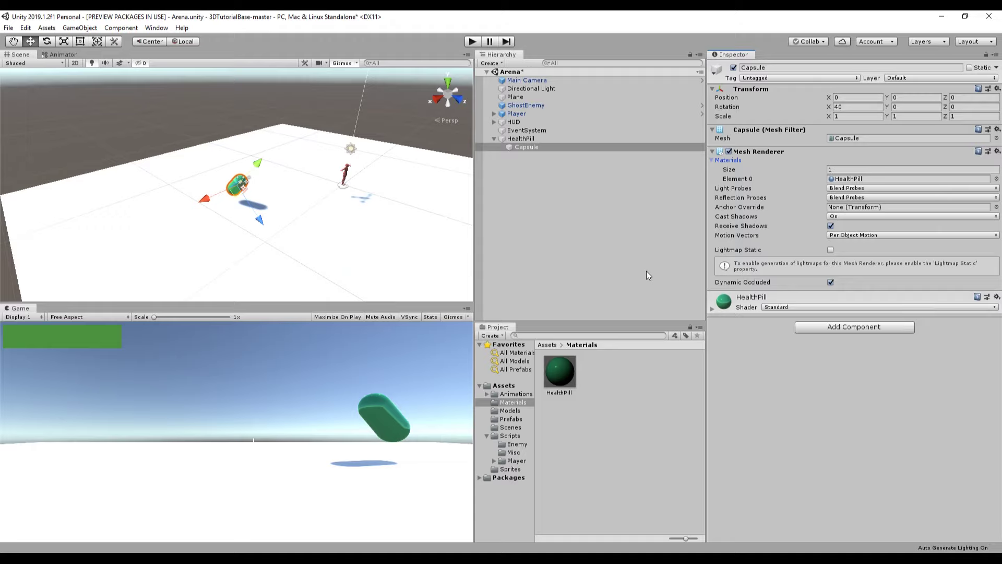
click(580, 139)
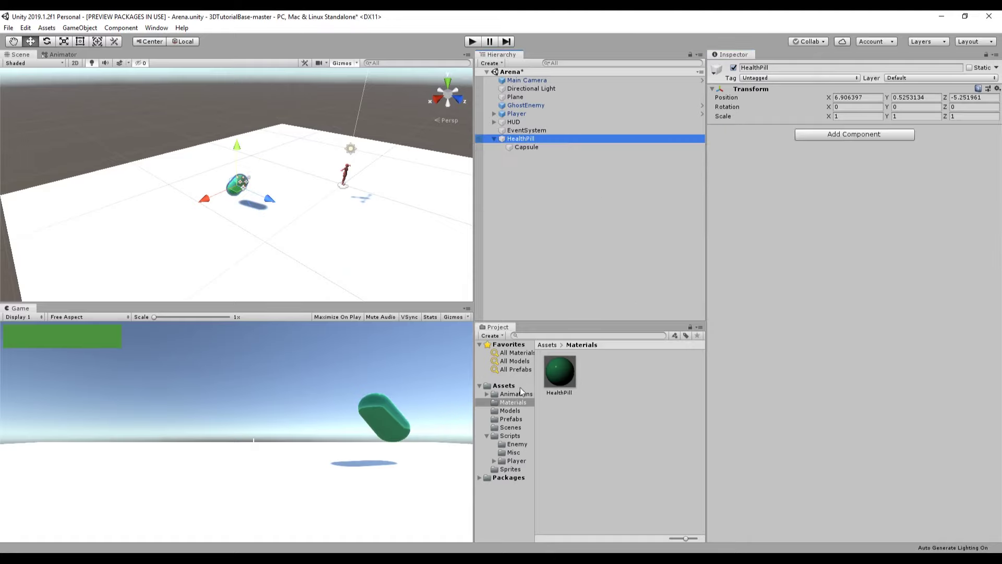
Step: Create a new C# script named HealthPill in the Scripts/Misc folder
click(510, 435)
double_click(601, 374)
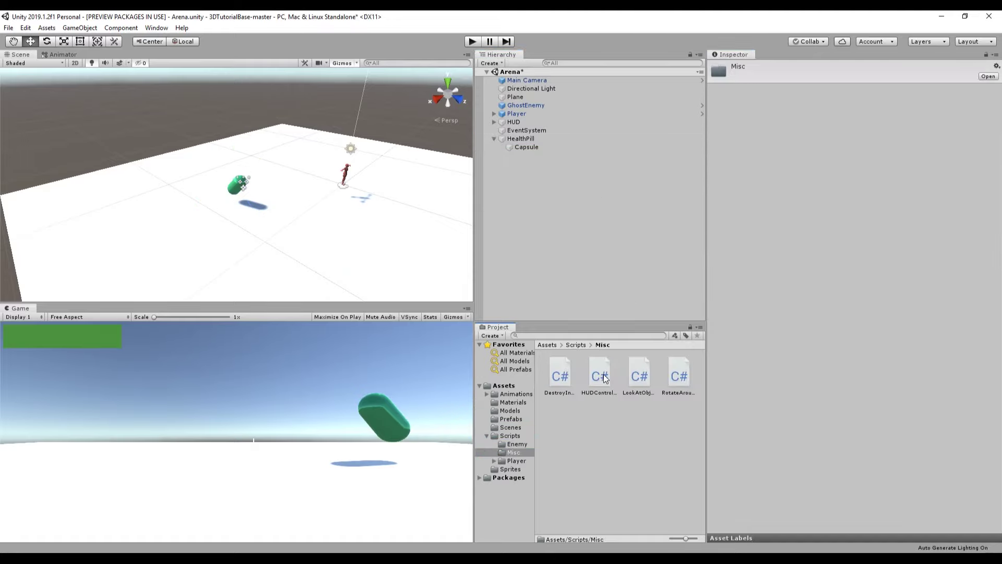
right_click(603, 422)
mouse_move(681, 167)
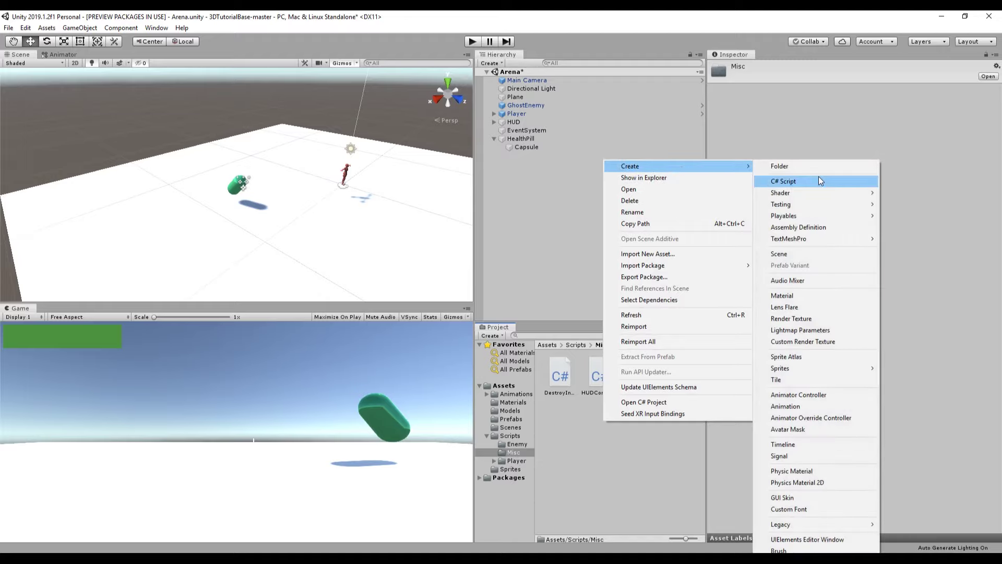
click(818, 177)
text(HealthPill)
key(Return)
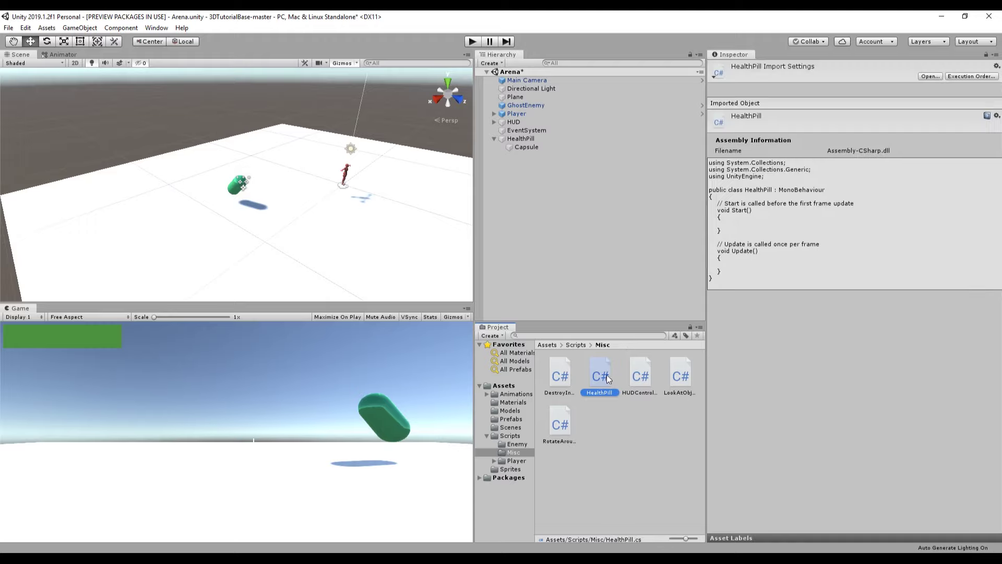
Step: Open HealthPill in Visual Studio and delete the default Start and Update methods
double_click(600, 375)
drag(64, 131, 73, 215)
key(Delete)
Step: Add an Editor Variables region with a serialized, tooltipped private int m_HealthGain
text(#region Editor Variables)
key(Return)
text(#endr)
key(Tab)
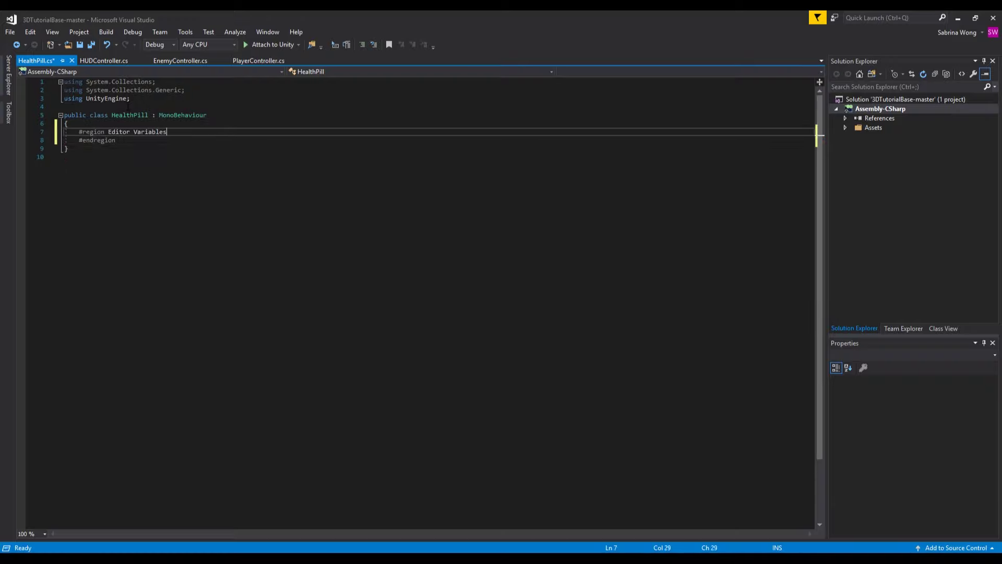
key(ctrl+Return)
text([SerializeField])
key(Return)
text([Tooltip(")
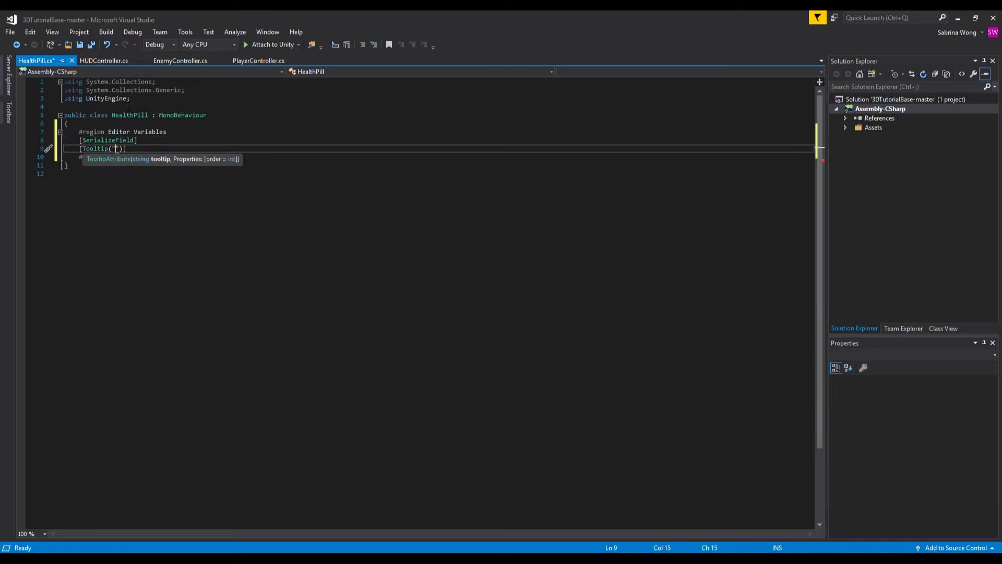
text(THe amount of health that this pill reston)
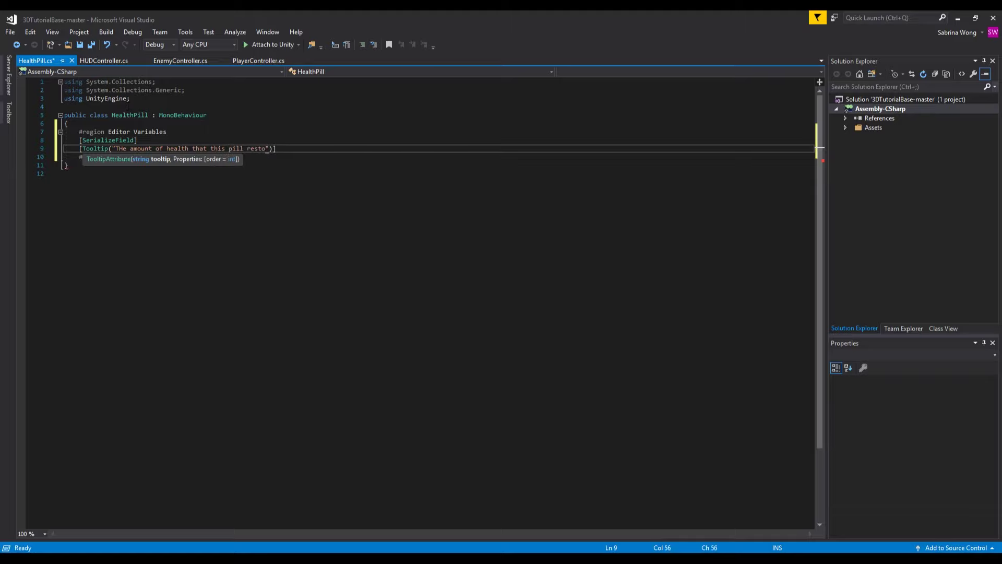
text(es)
key(End)
key(Return)
text(private int )
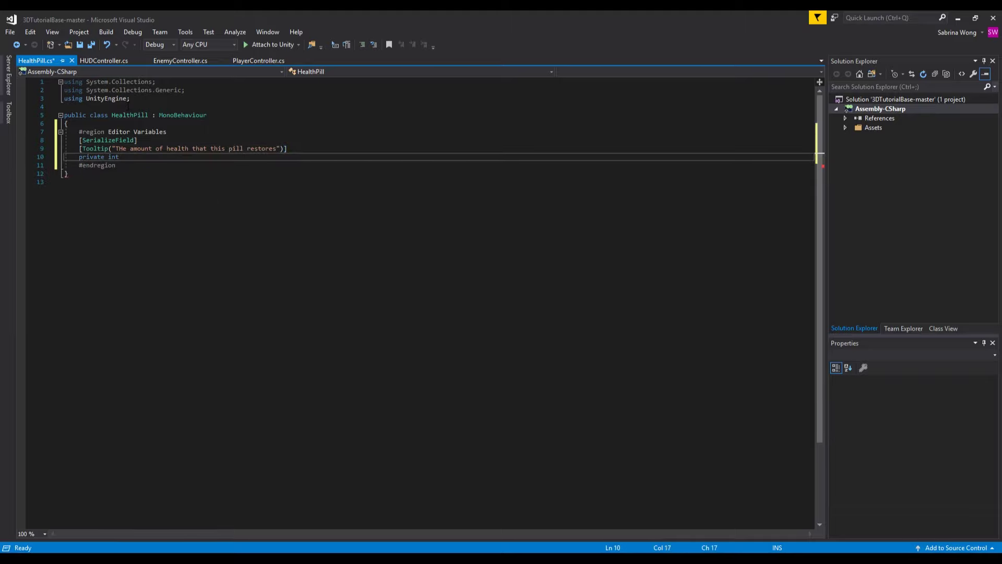
text(m_HealthGain;)
key(Return)
Step: Add a public HealthGain getter returning m_HealthGain, save, and return to Unity
text(public )
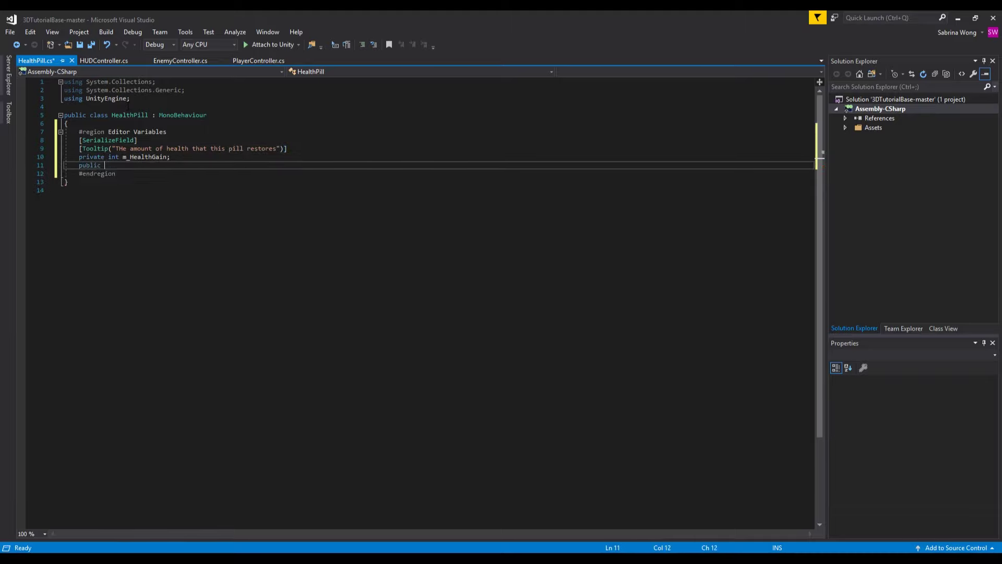
text(int HealthGain {)
key(Return)
text(get)
key(Return)
text({)
key(Return)
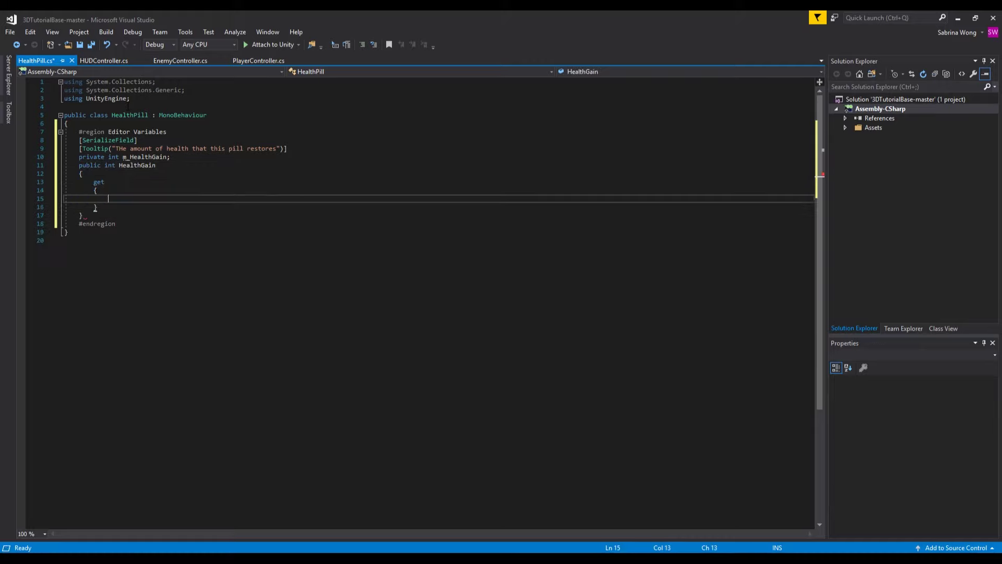
text(return m_HealthGain;)
key(ctrl+s)
key(ctrl+End)
key(alt+Tab)
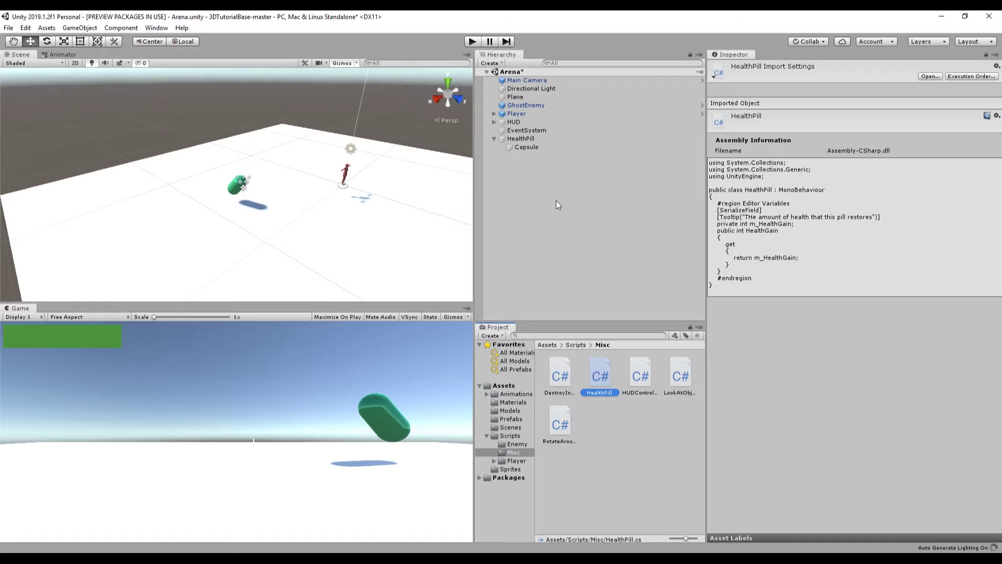
Step: Attach the HealthPill script to the HealthPill object
click(524, 139)
click(532, 140)
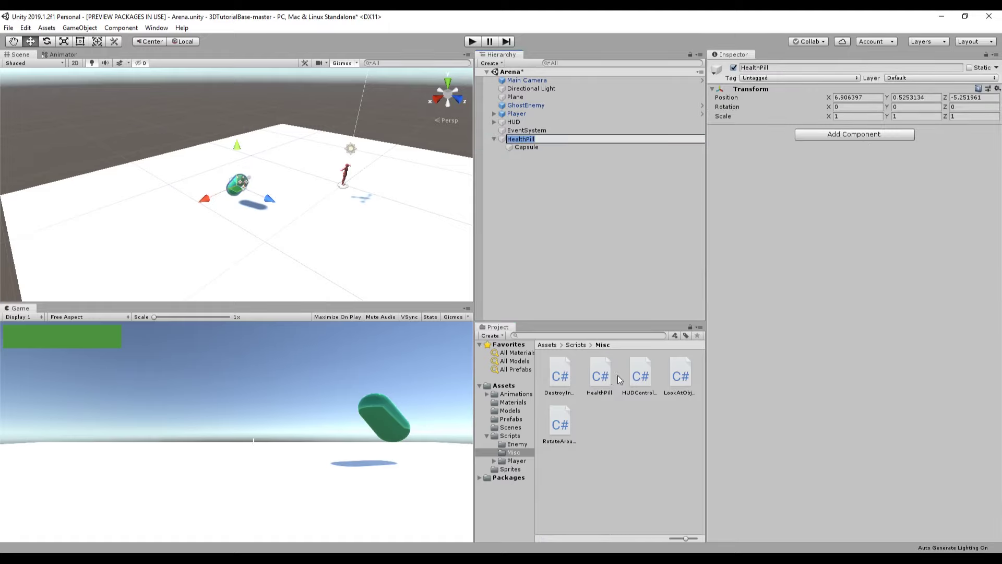
drag(599, 378, 838, 142)
Step: Add a 2×2×2 trigger Box Collider and set Health Gain to 2
click(839, 166)
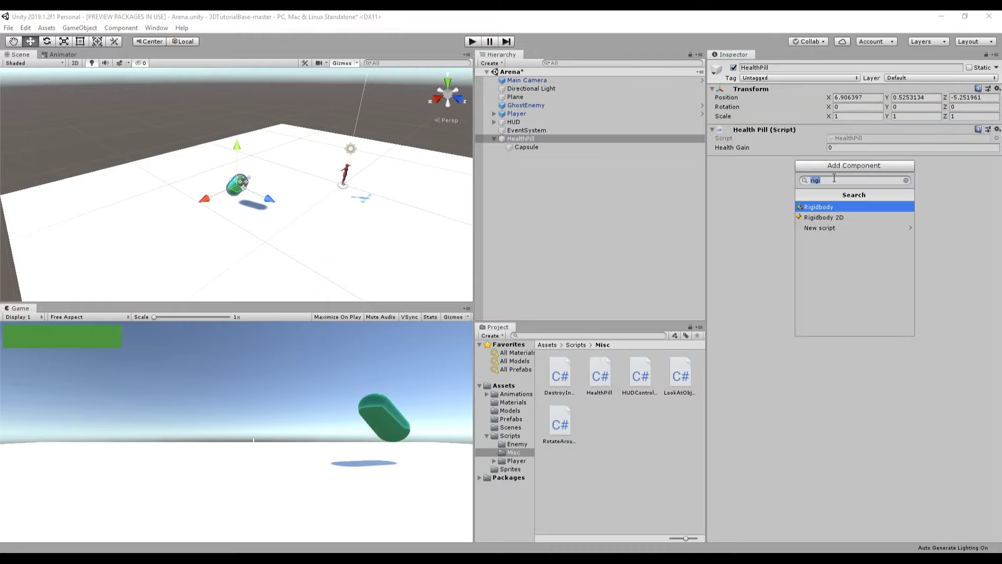
text(box)
click(826, 207)
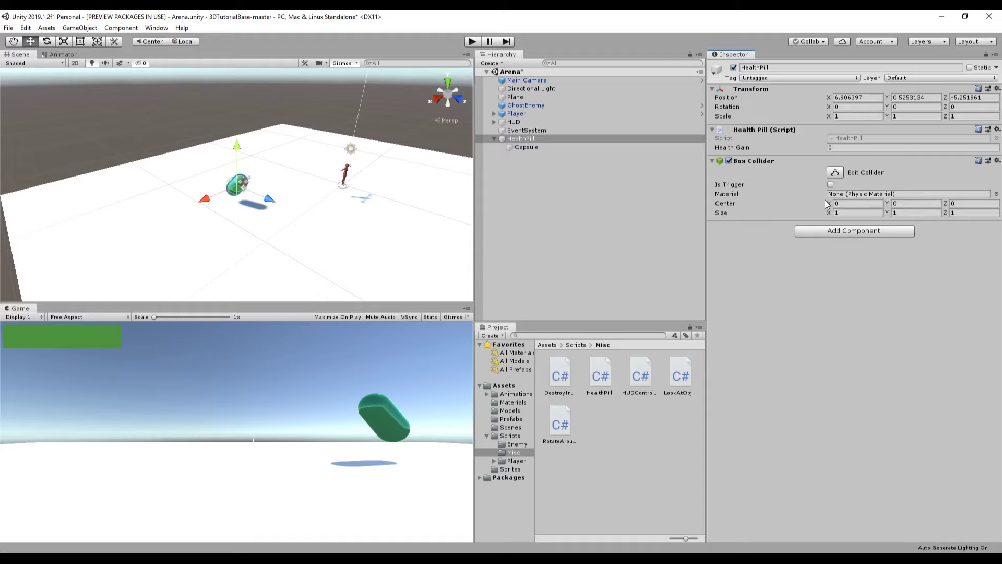
click(857, 212)
text(2)
key(Tab)
text(2)
key(Tab)
text(2)
click(830, 185)
click(847, 147)
text(2)
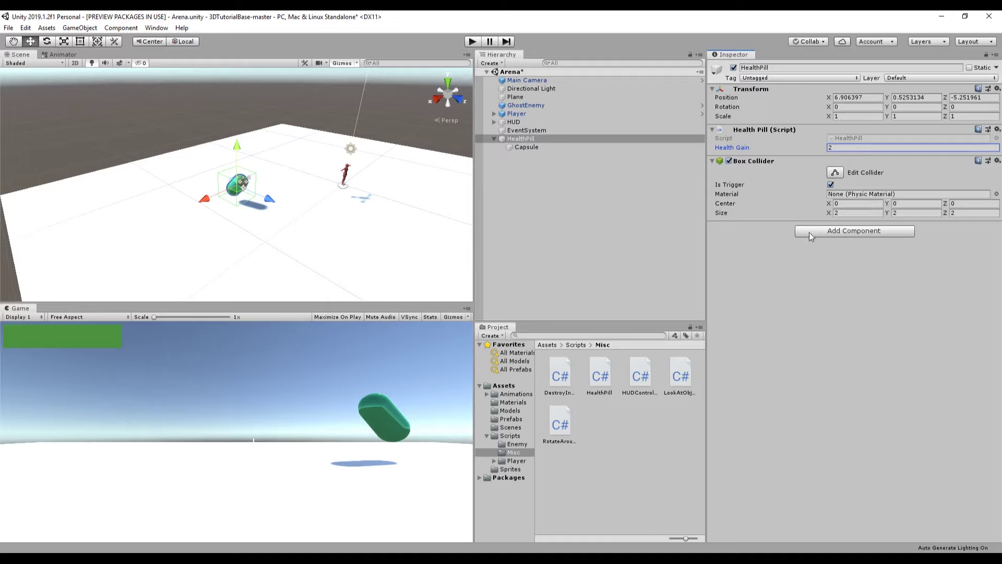
Step: Tag both HealthPill and its Capsule child with the HealthPill tag
click(816, 78)
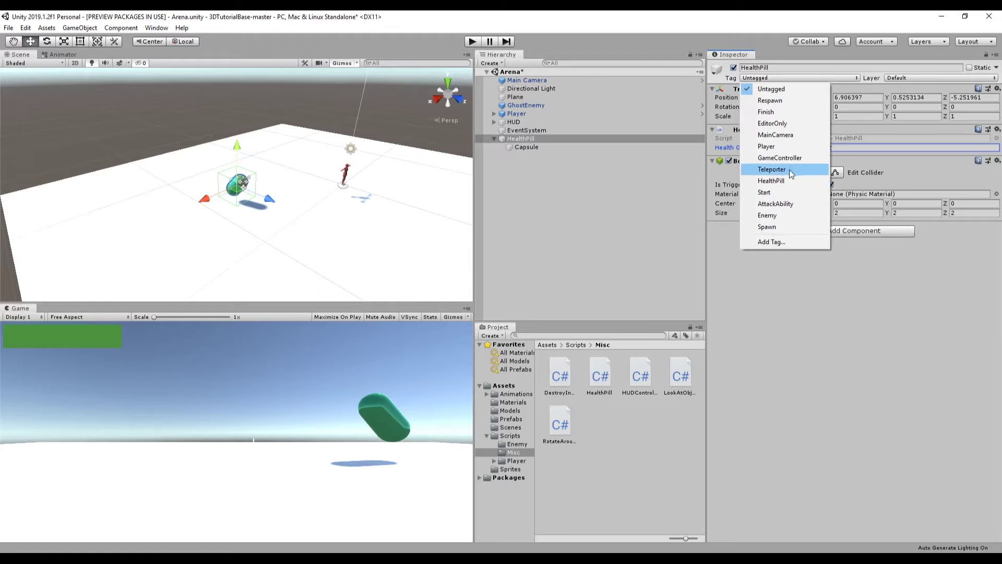
click(771, 181)
click(645, 148)
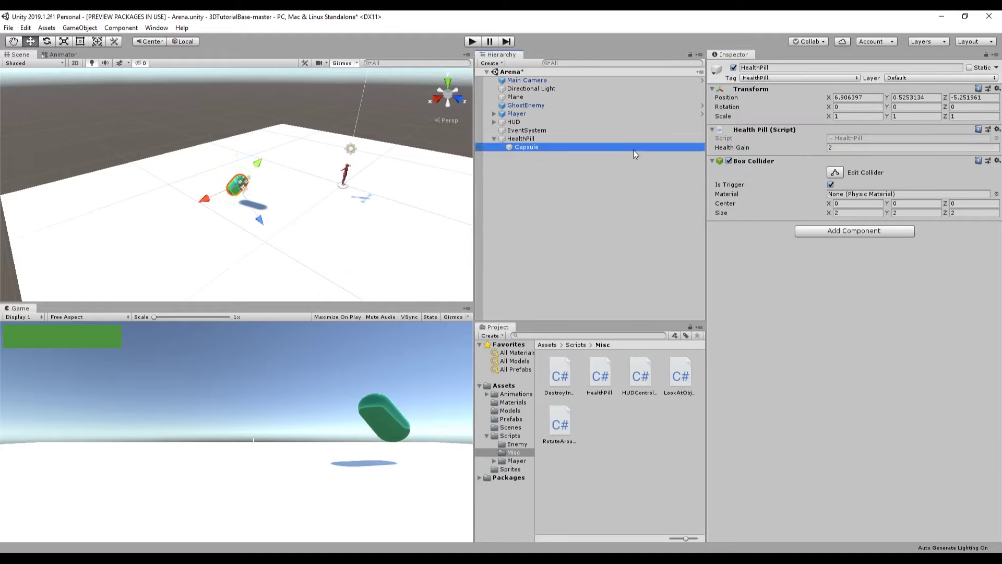
click(771, 79)
click(771, 181)
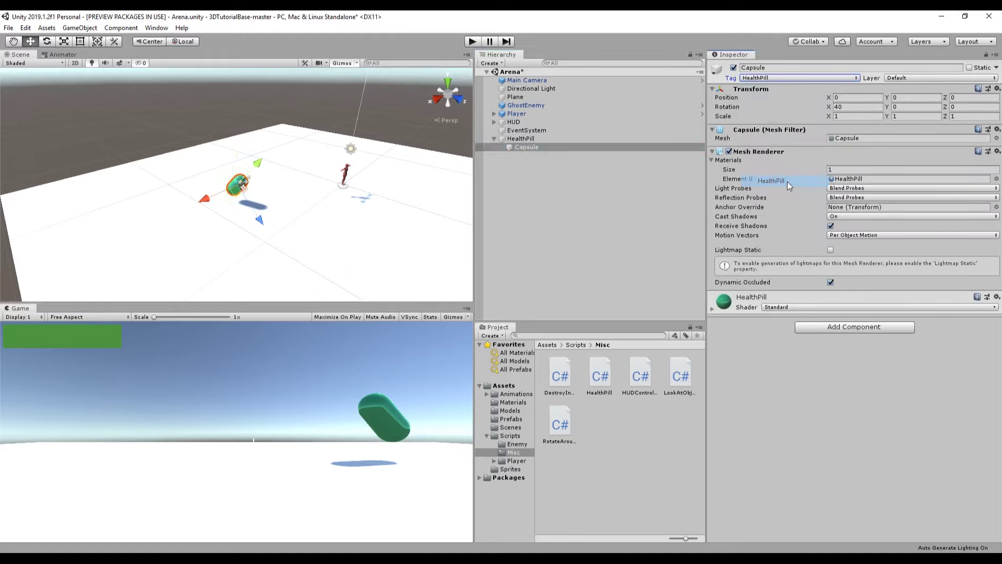
Step: Add Rotate Around Self to HealthPill and save it as a prefab in Prefabs
click(621, 140)
click(797, 233)
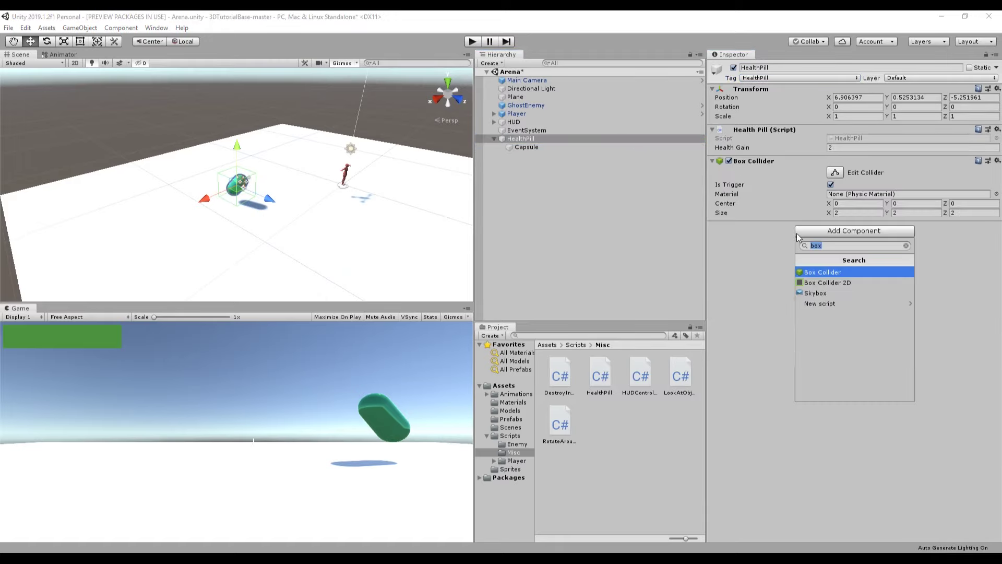
text(rotate)
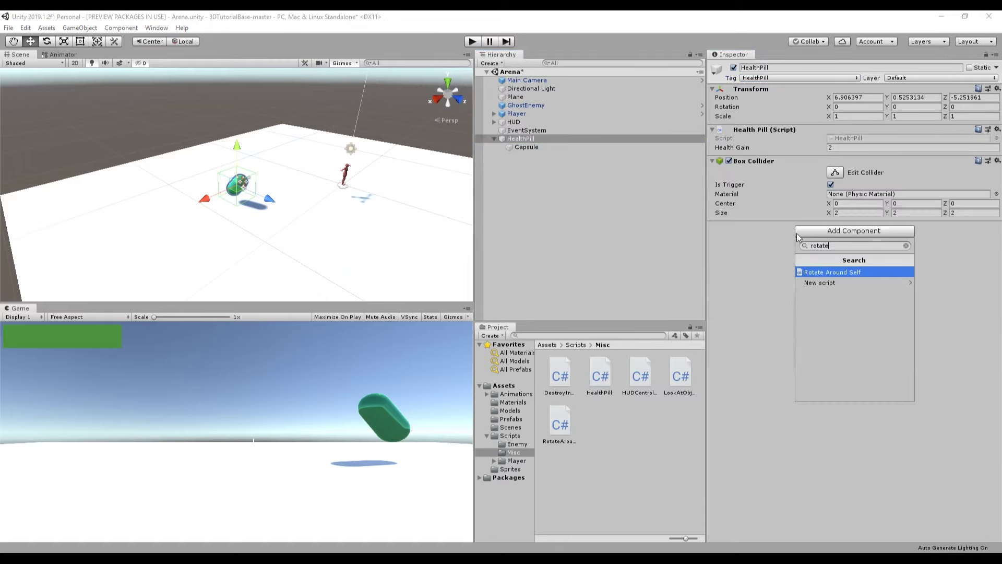
key(Return)
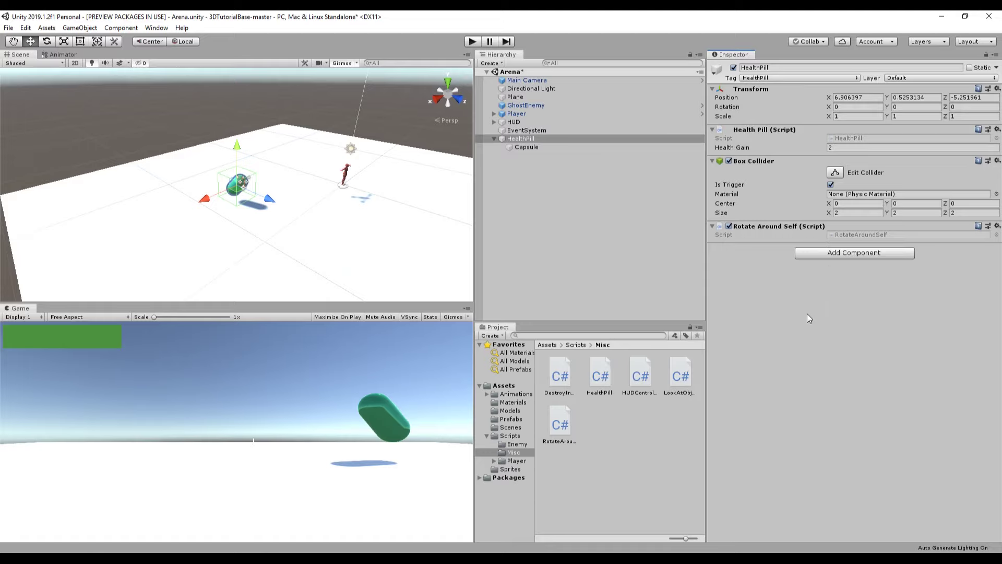
click(510, 419)
drag(521, 138, 628, 480)
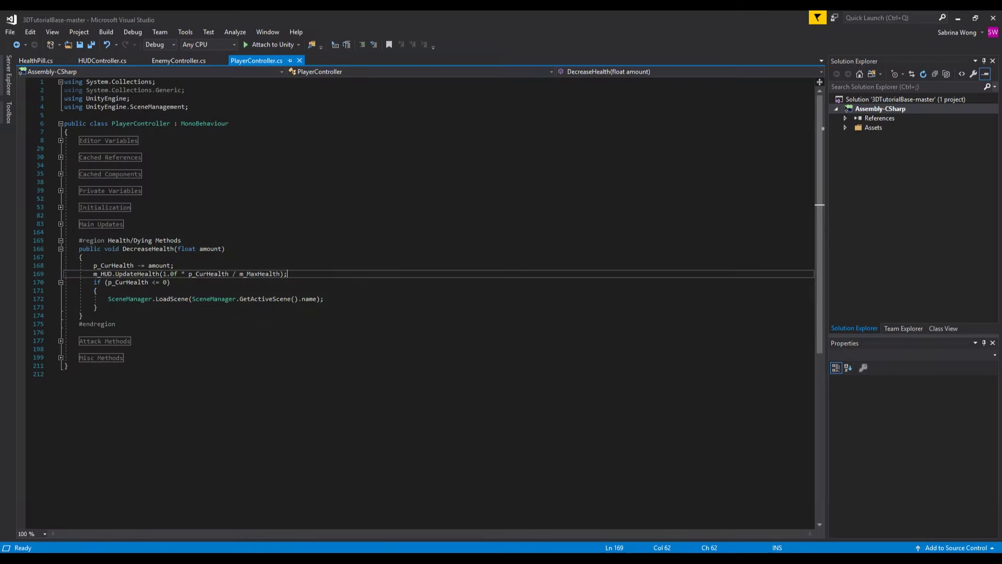
Step: Below DecreaseHealth, add IncreaseHealth(int amount) that adds amount to p_CurHealth
click(121, 316)
key(Return)
key(Return)
text(public )
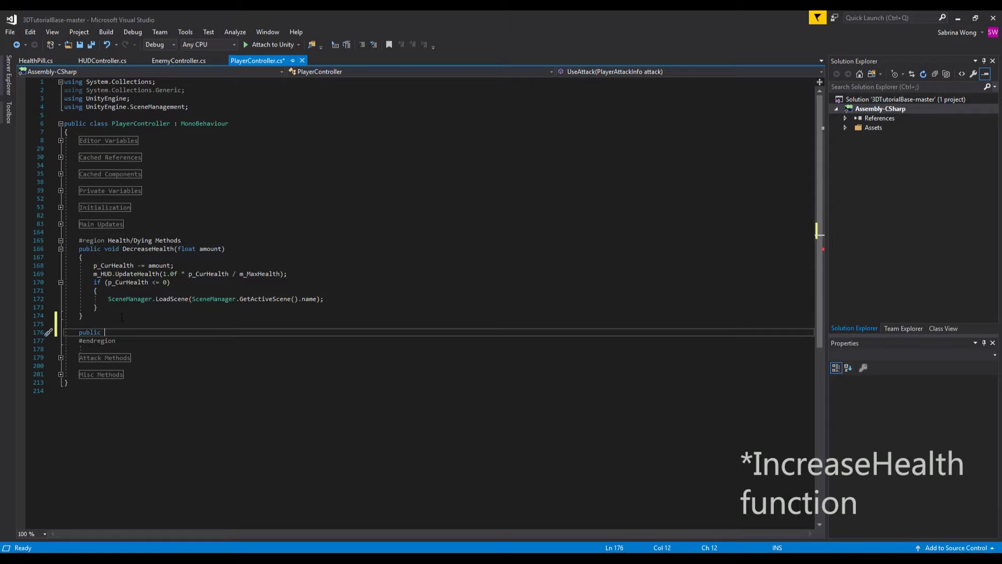
text(void IncreaseHealth(flo)
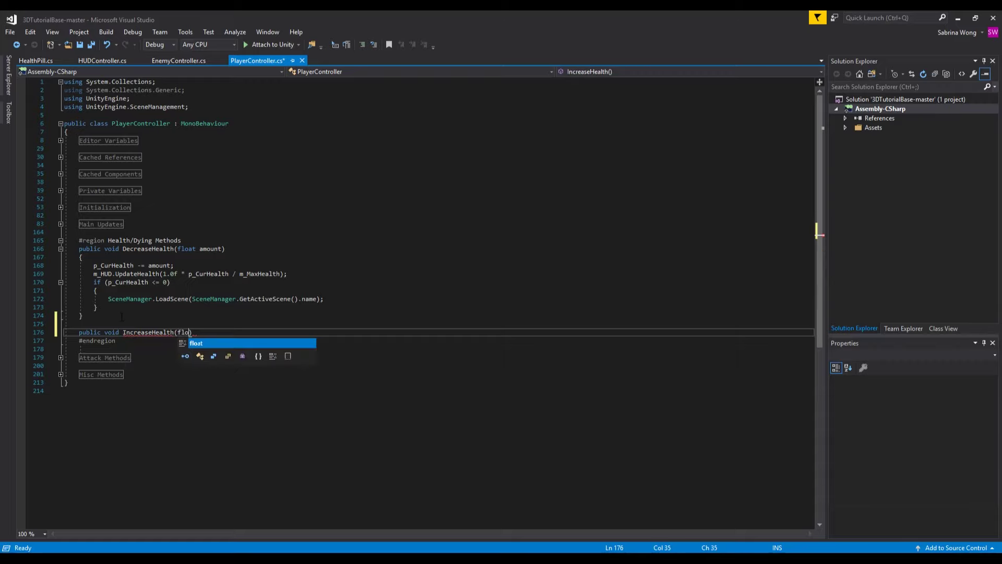
key(BackSpace)
key(BackSpace)
key(BackSpace)
text(int amount) {)
key(Return)
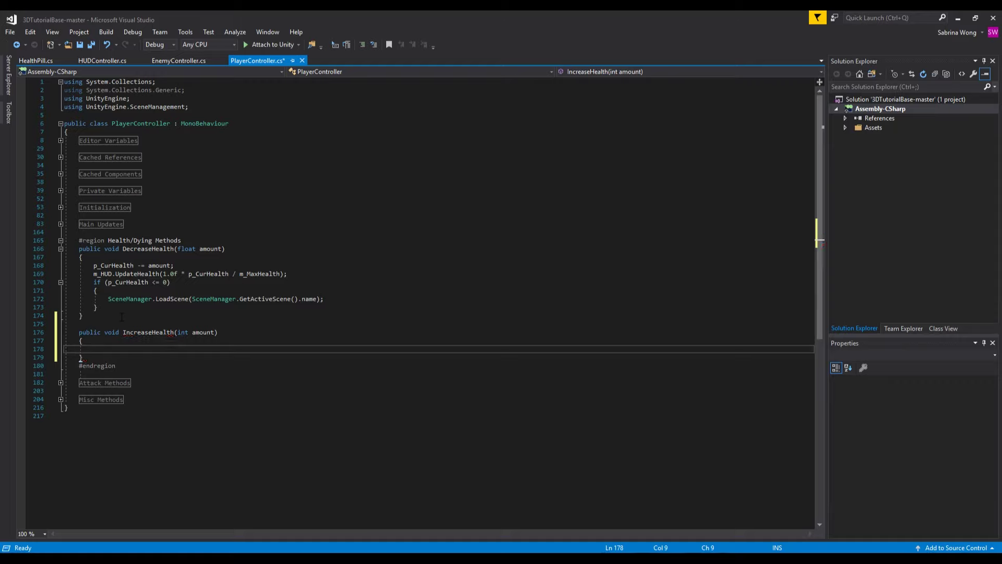
text(p_CurHealth += amount;)
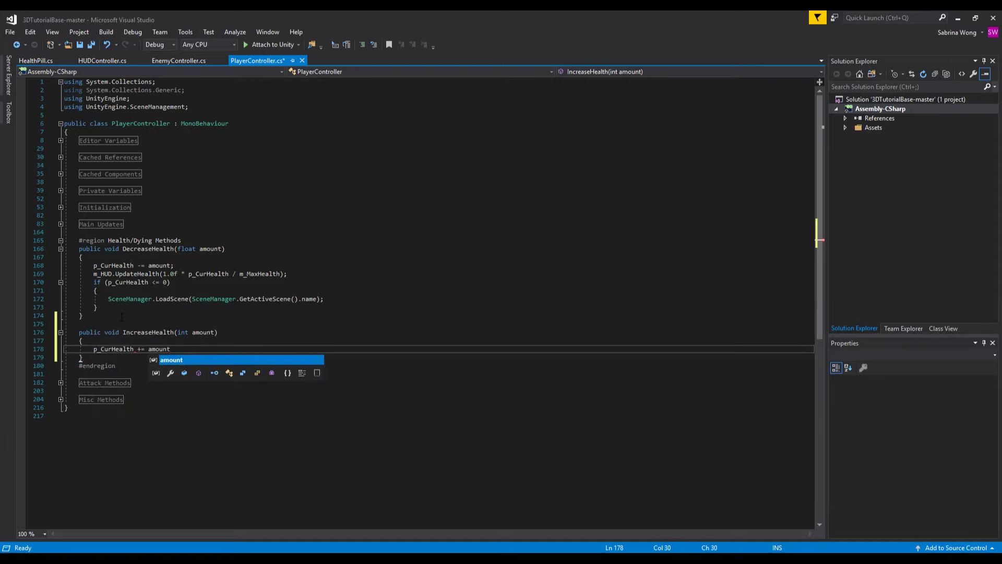
key(Return)
Step: Cap p_CurHealth at m_MaxHealth, update the HUD health display, and save PlayerController
text(if ()
text(p_CurHealth )
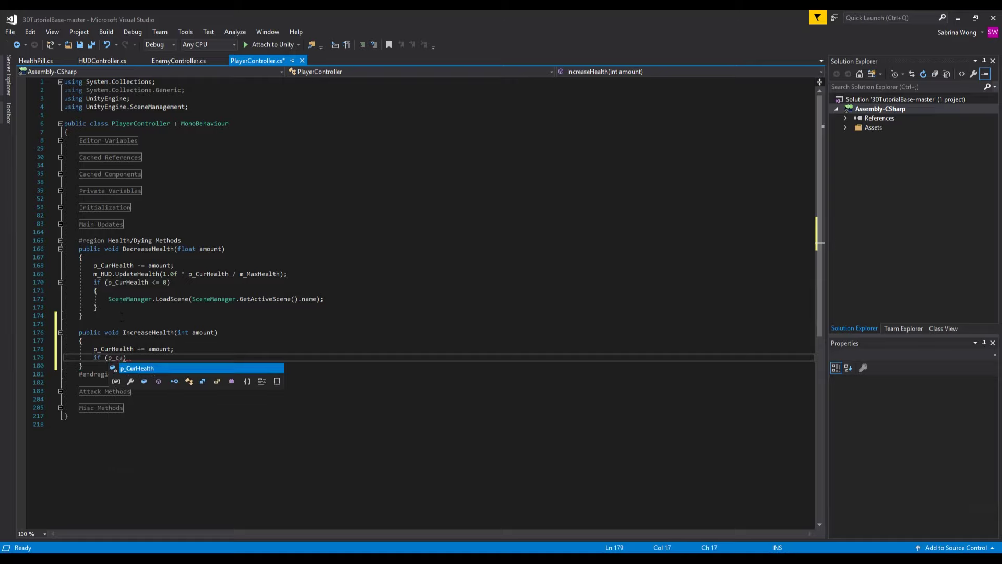
text(> m_MaxHealth)
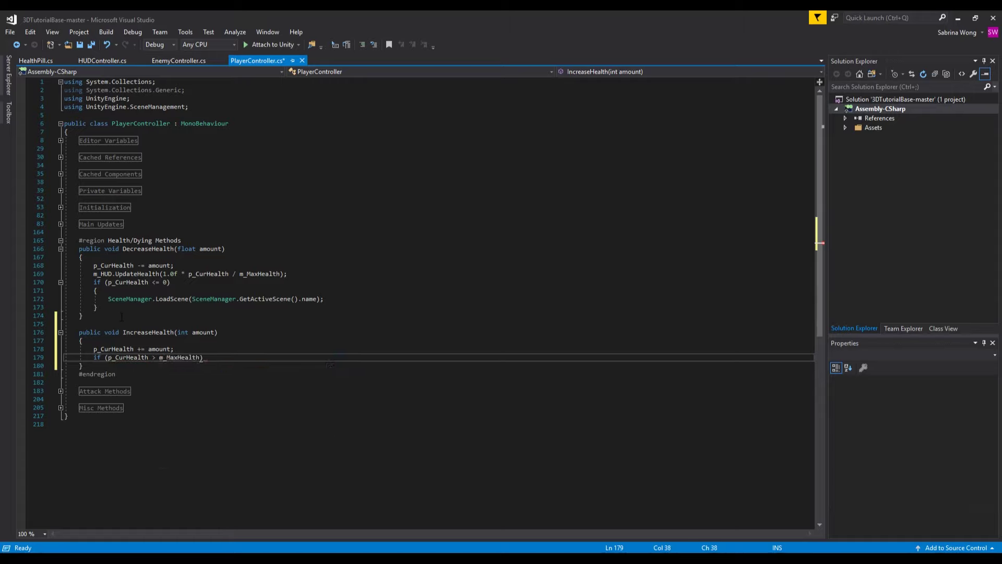
key(Return)
text({)
key(Return)
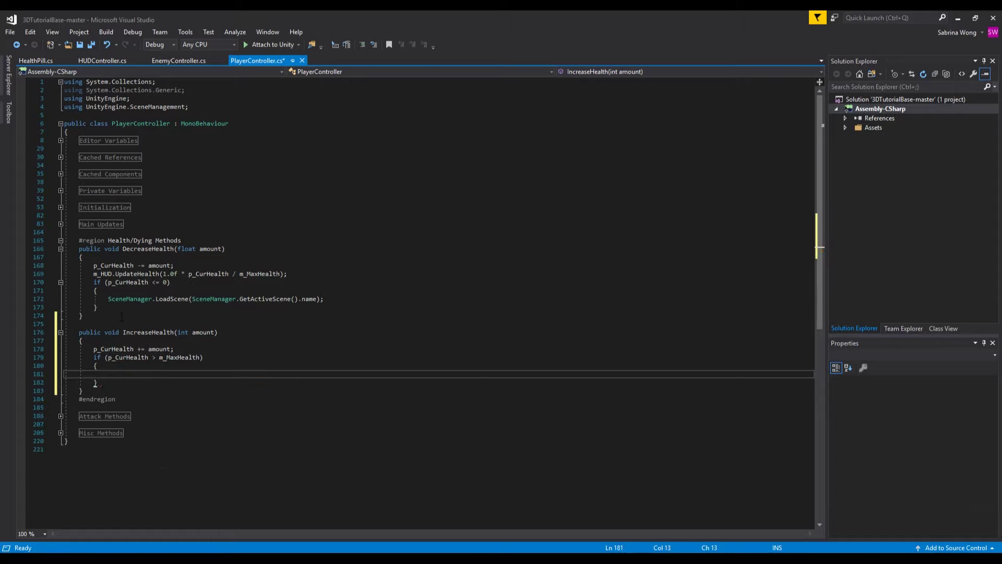
text(p_CurHealth = m_MaxHealth;)
key(Return)
key(BackSpace)
key(Down)
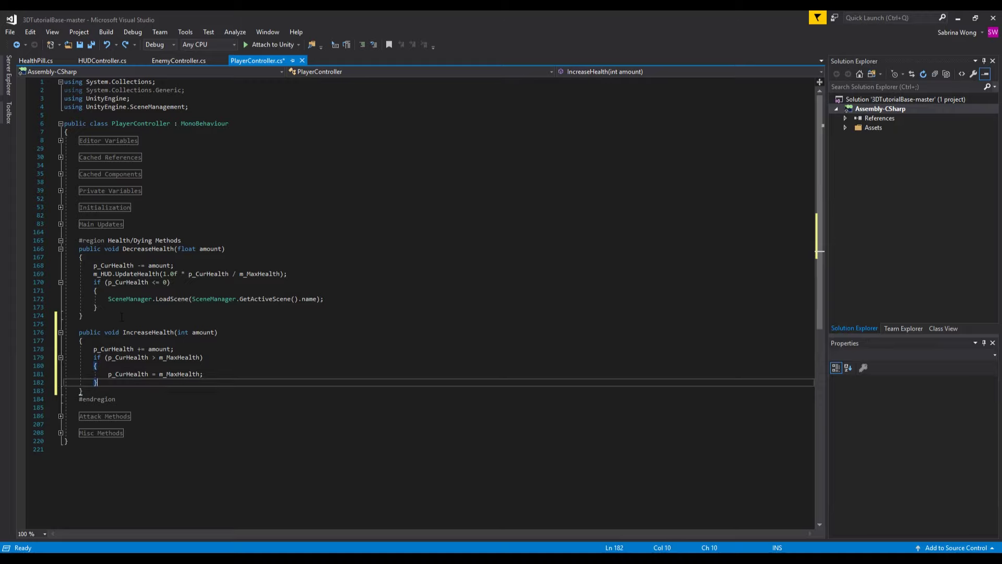
key(Return)
text(m)
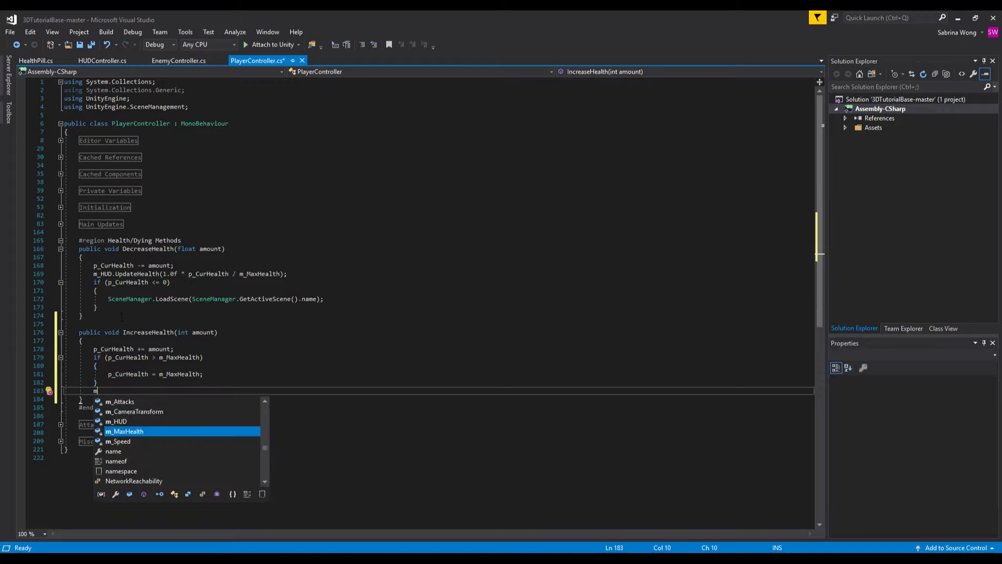
text(_HUD.U)
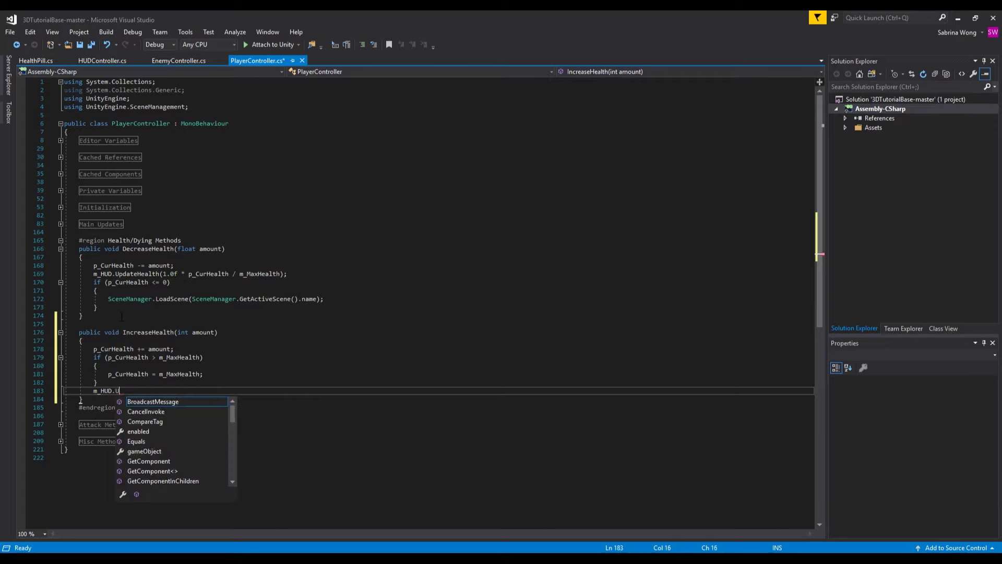
text(pdateHealth(1.0)
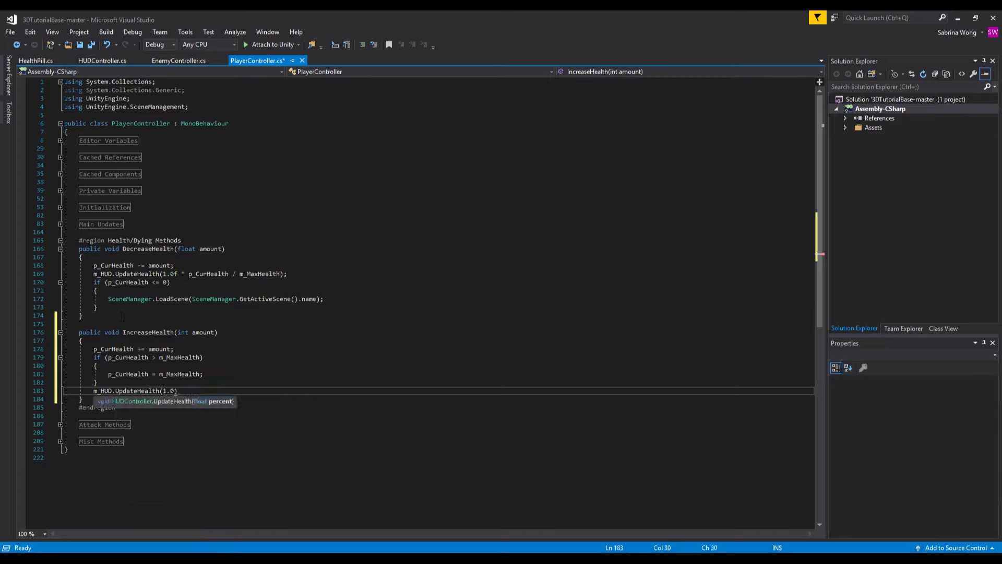
text(f )
text(* p_CurHealth)
text( / m_MaxHealth)
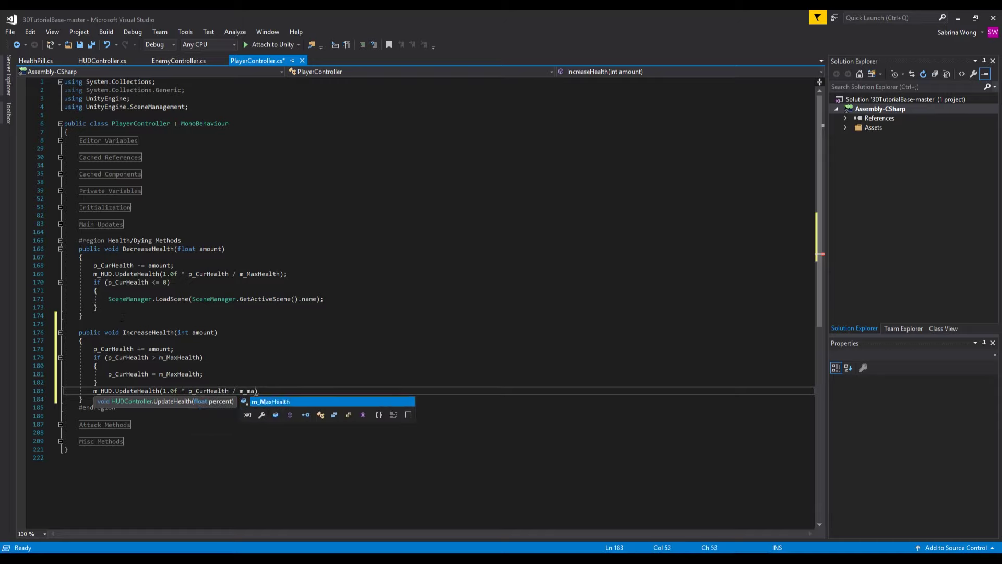
text())
key(ctrl+s)
click(61, 240)
Step: Add an empty Collision Methods region after the Misc Methods region
click(145, 281)
click(150, 274)
key(Return)
key(Return)
text(#region Collision Methods)
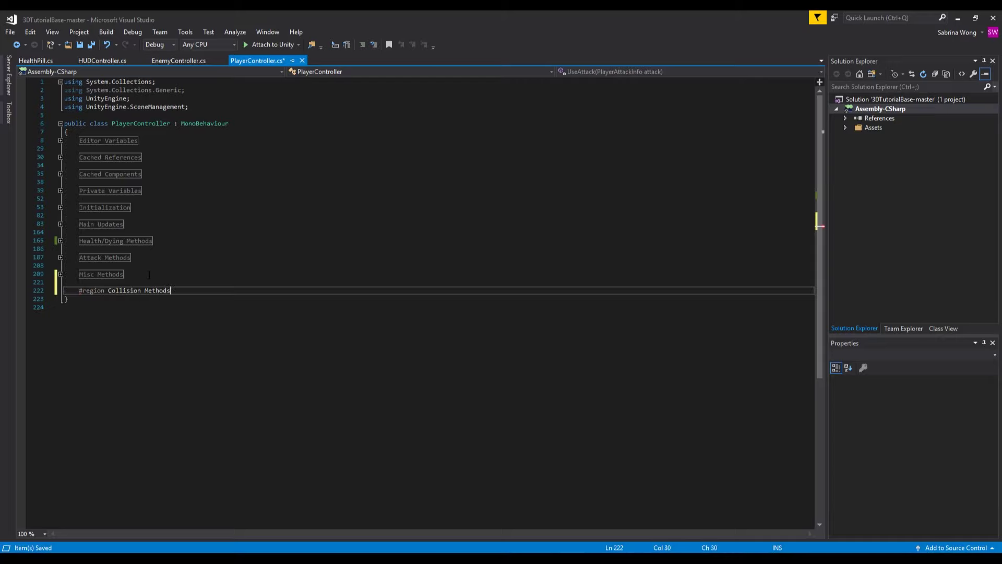
key(Return)
text(#endregion)
key(Up)
key(End)
key(Return)
Step: Add OnTriggerEnter that, for HealthPill-tagged objects, calls IncreaseHealth with HealthGain and destroys the pill
text(privat)
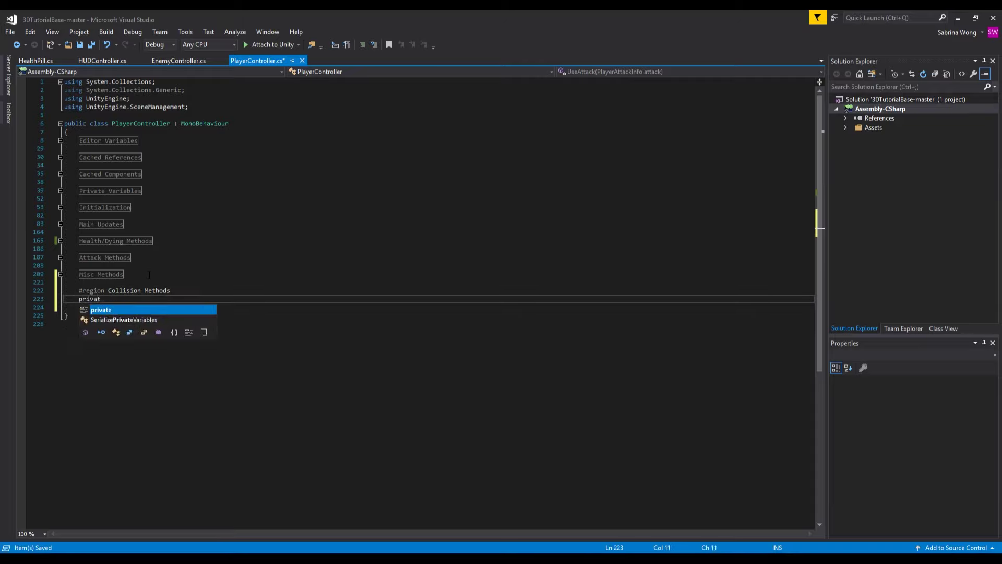
text(e ontri)
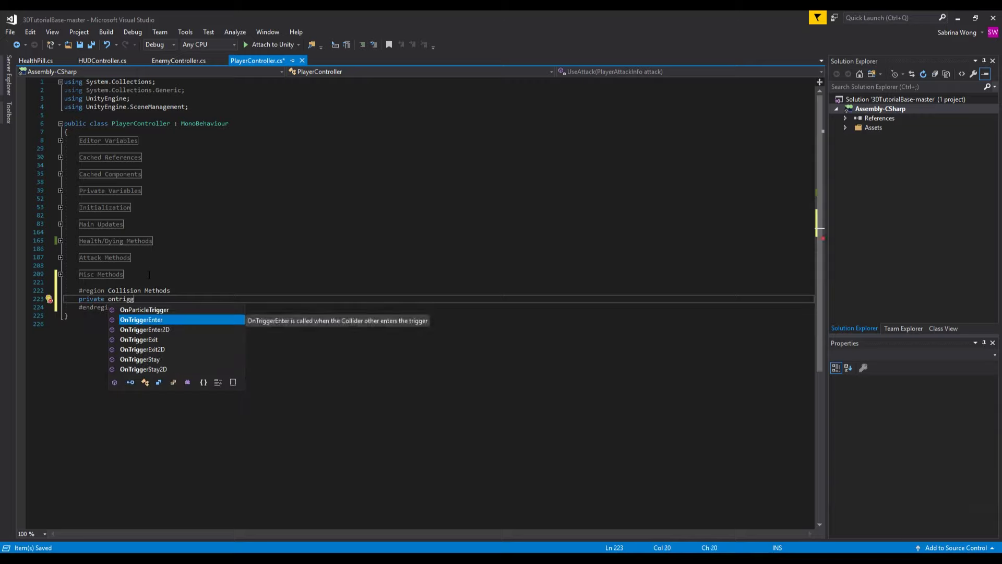
text(gg)
key(Tab)
text(if (other.COmpareTag)
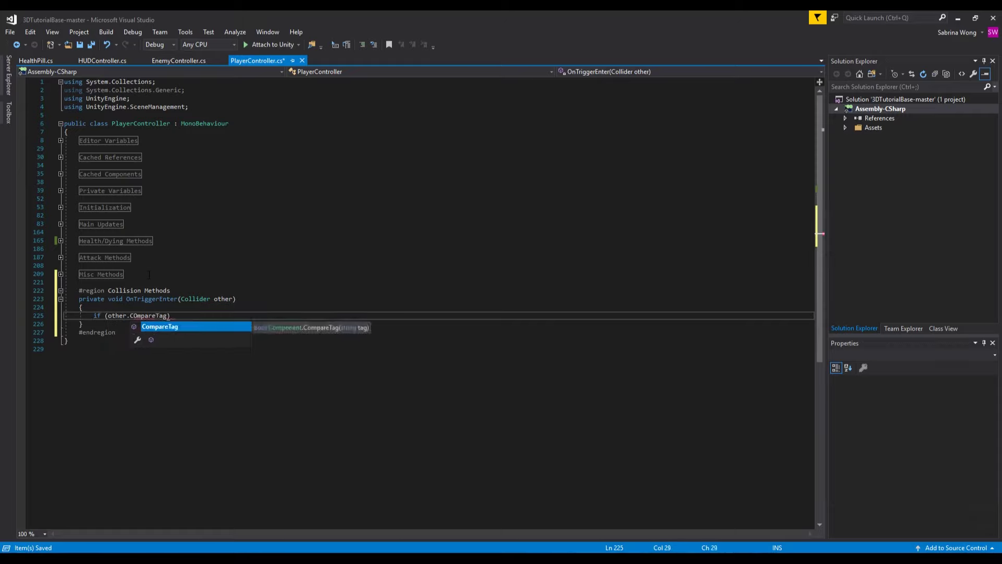
key(Tab)
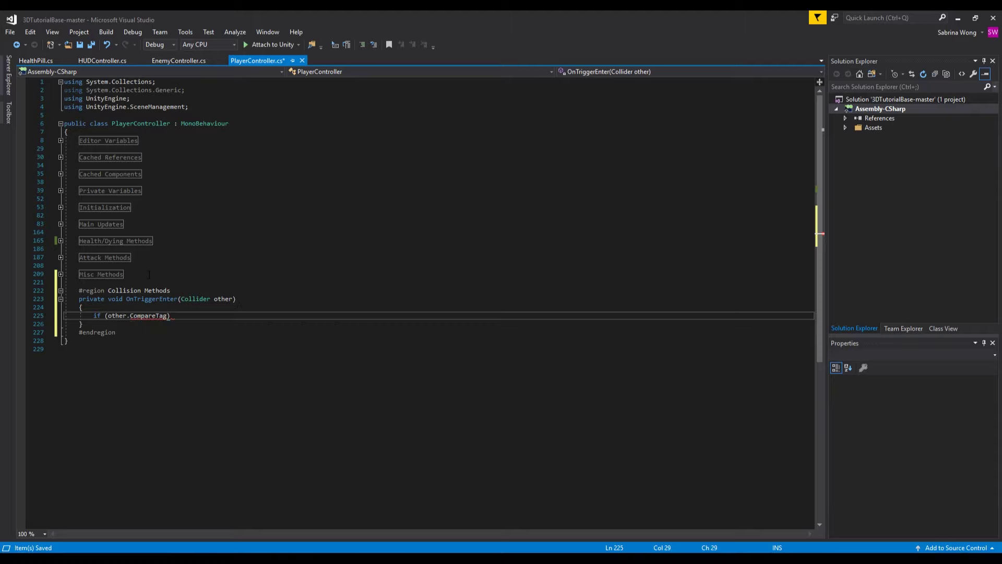
text(("HealthPil)
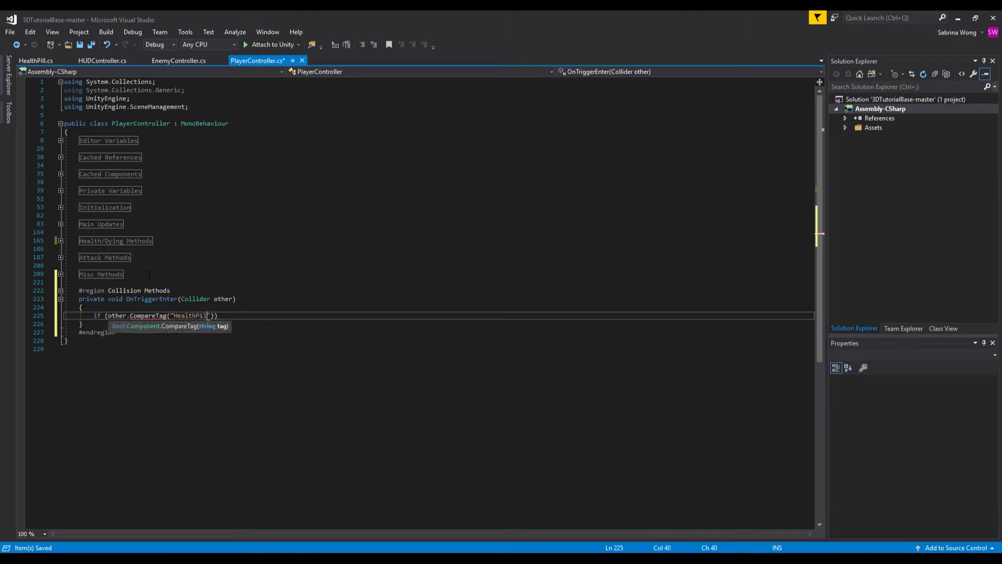
text(l")))
key(Return)
text({)
key(Return)
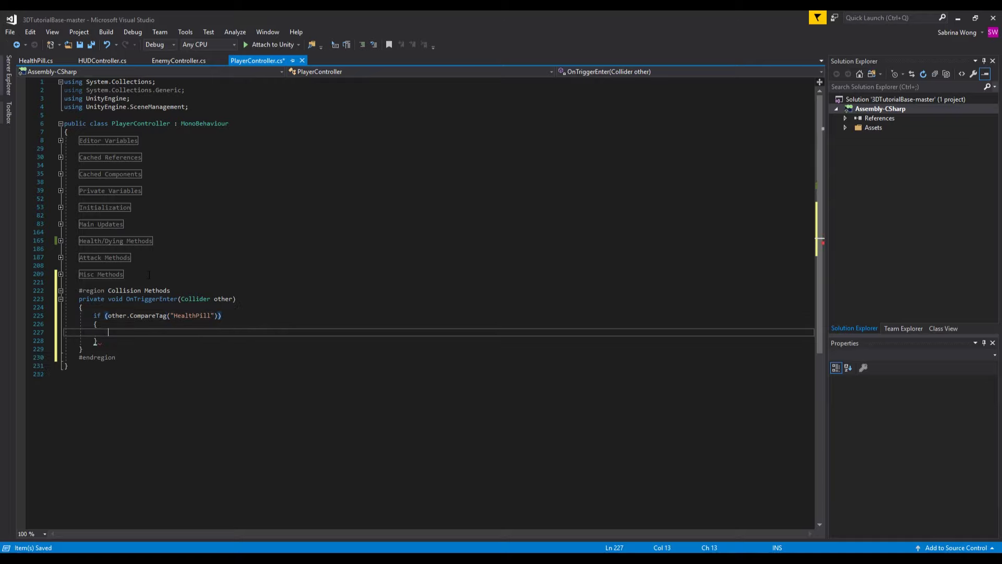
text(Increa)
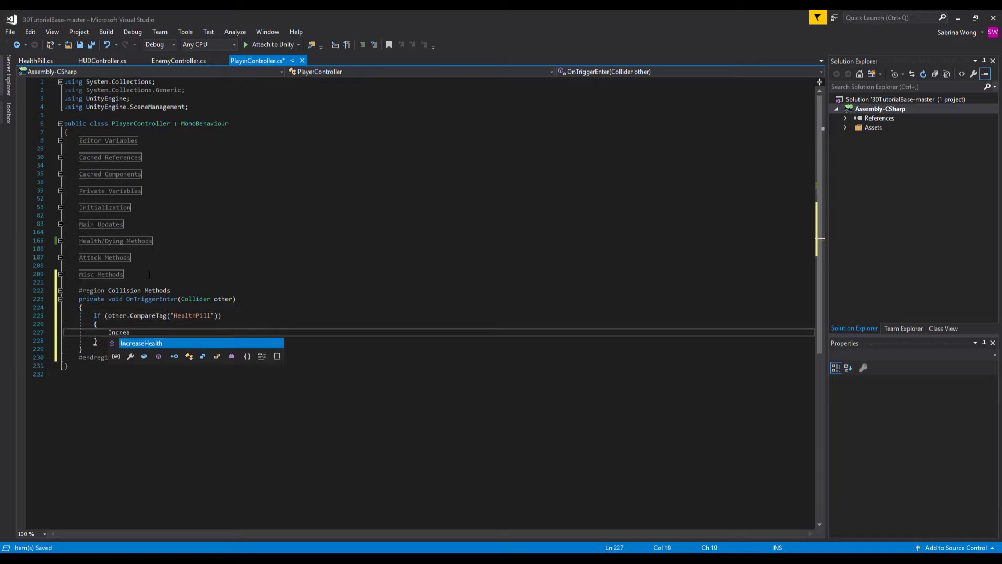
text(seHealth(other.GetComponent)
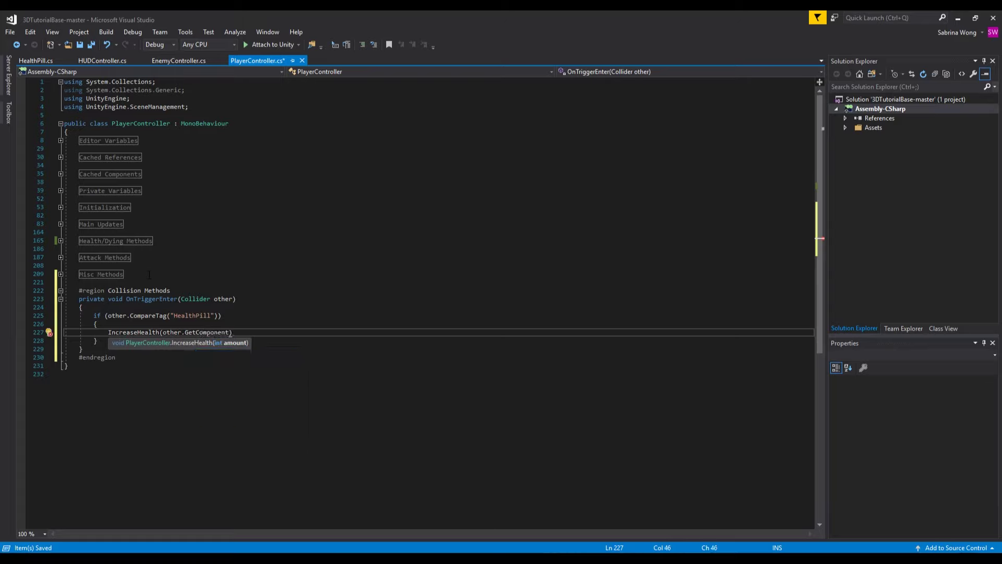
text(<HealthPill)
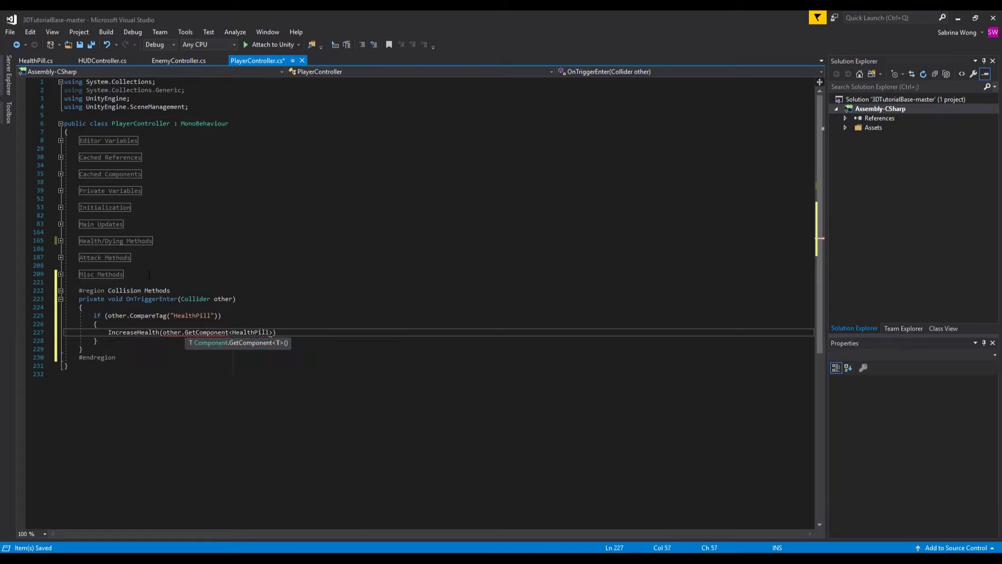
text(>().)
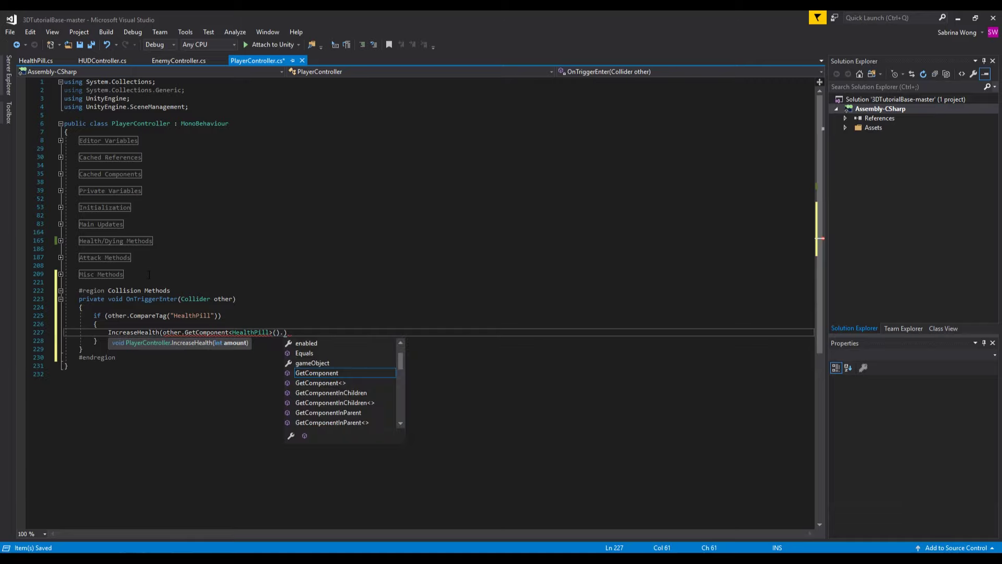
text(GealthGain))
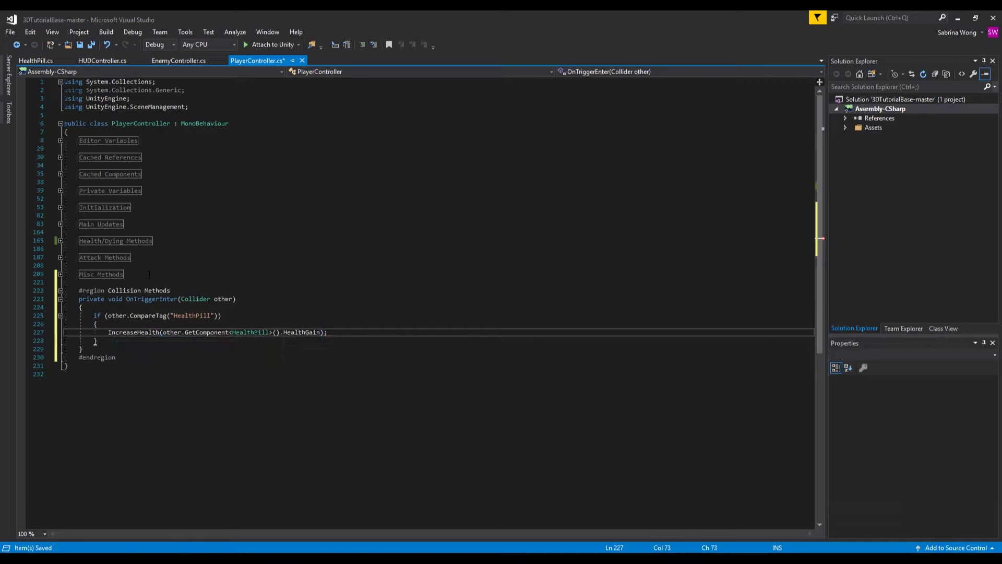
text(;)
key(Return)
text(Destro)
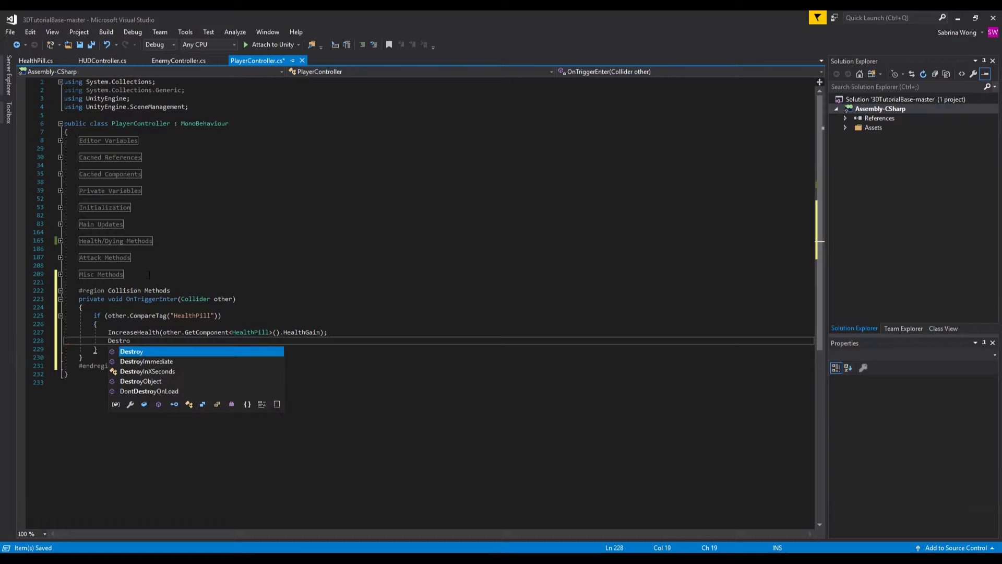
text(y(other.ga)
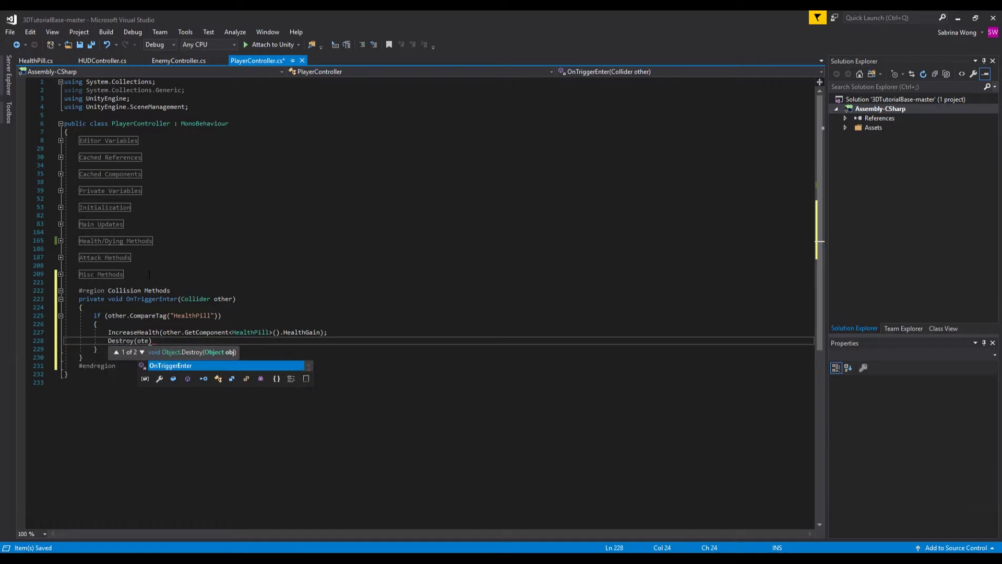
text(meObject);)
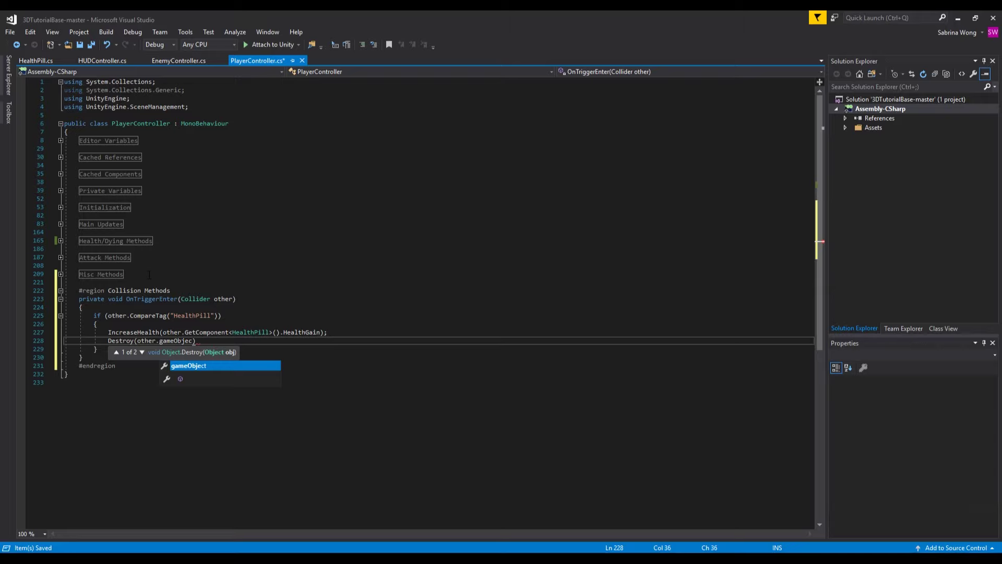
Step: In EnemyController, add a serialized float m_HealthPillDropRate with a drop-probability tooltip
click(167, 61)
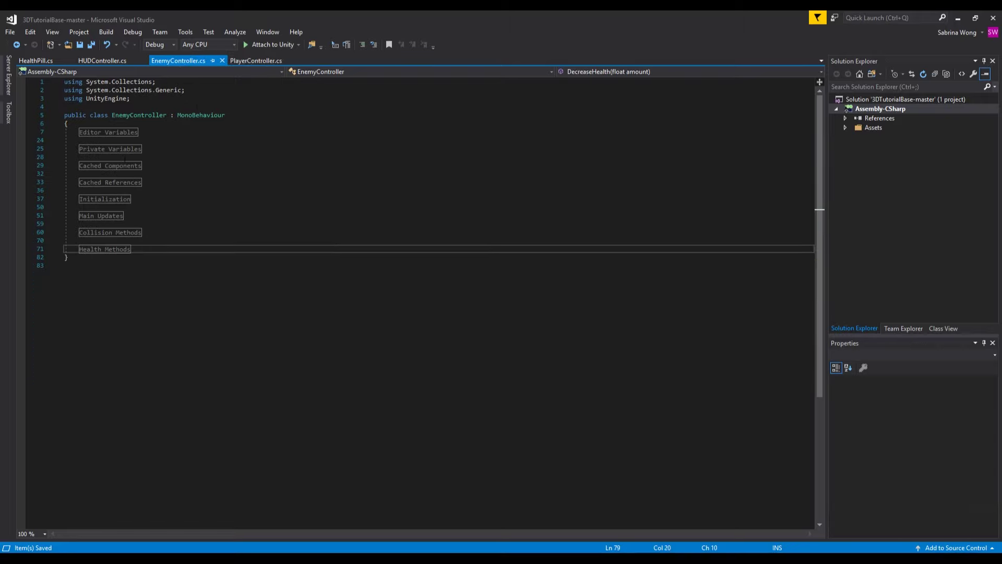
double_click(98, 129)
click(235, 257)
key(Return)
key(Return)
text([SerializeField])
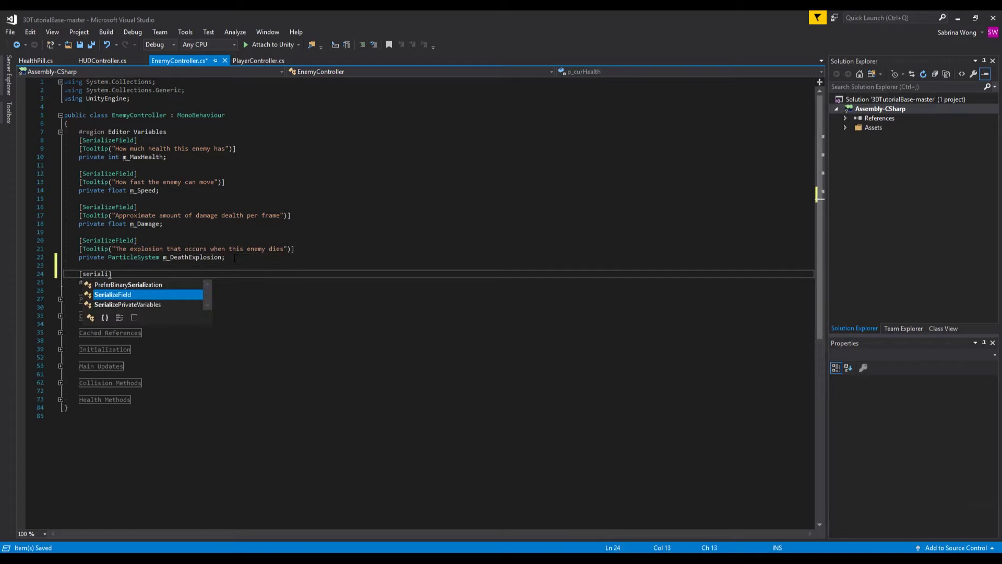
key(Return)
text([Tooltip)
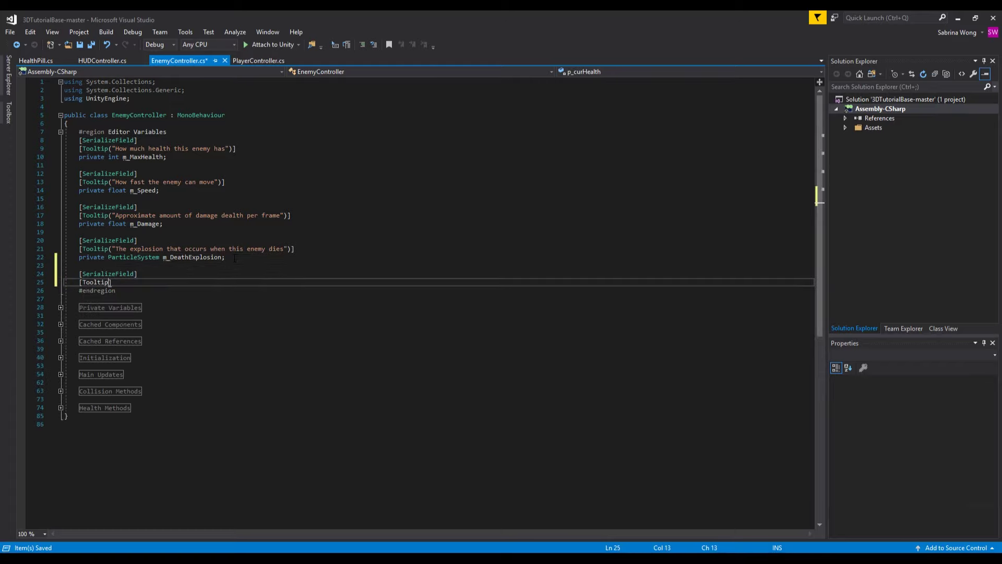
text(("The probability that this enemy drops a health pill)
key(End)
key(Return)
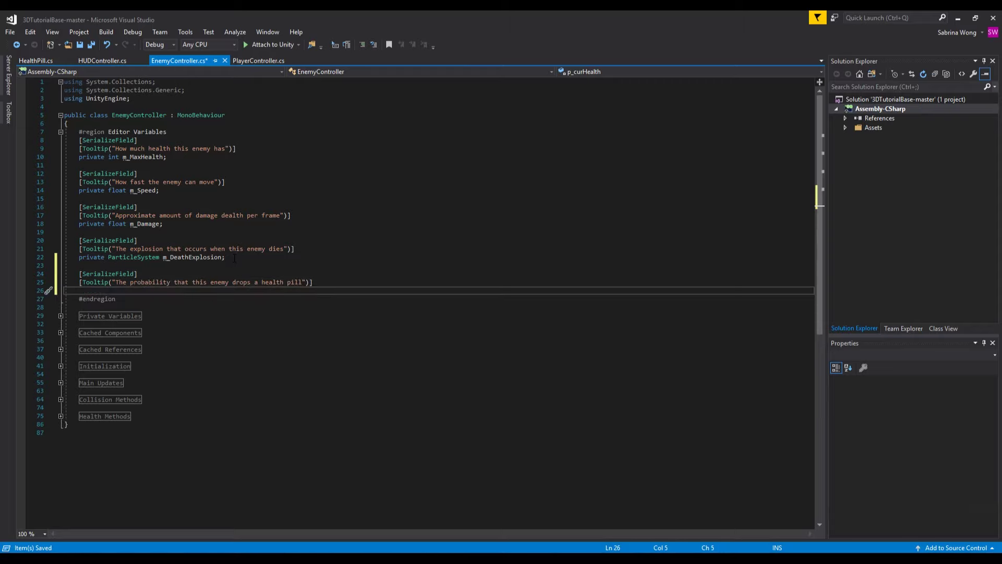
text(private float m_HealthPillDropR)
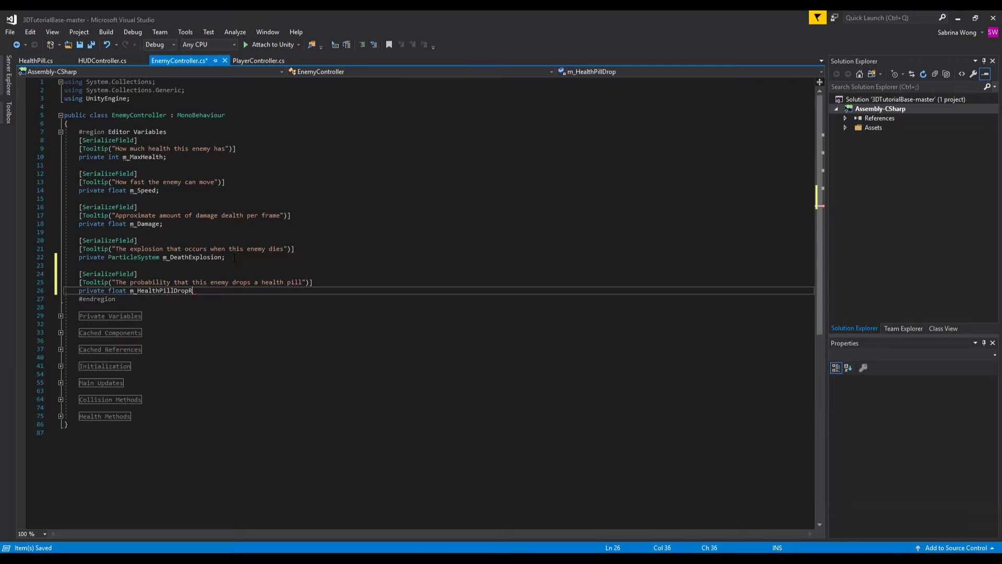
text(ate)
key(Return)
key(BackSpace)
text(;)
Step: Add a serialized GameObject m_HealthPill with a pill-type tooltip and save the script
key(Return)
key(Return)
text([Ser)
key(Tab)
key(End)
key(Return)
text([Tooltip(")
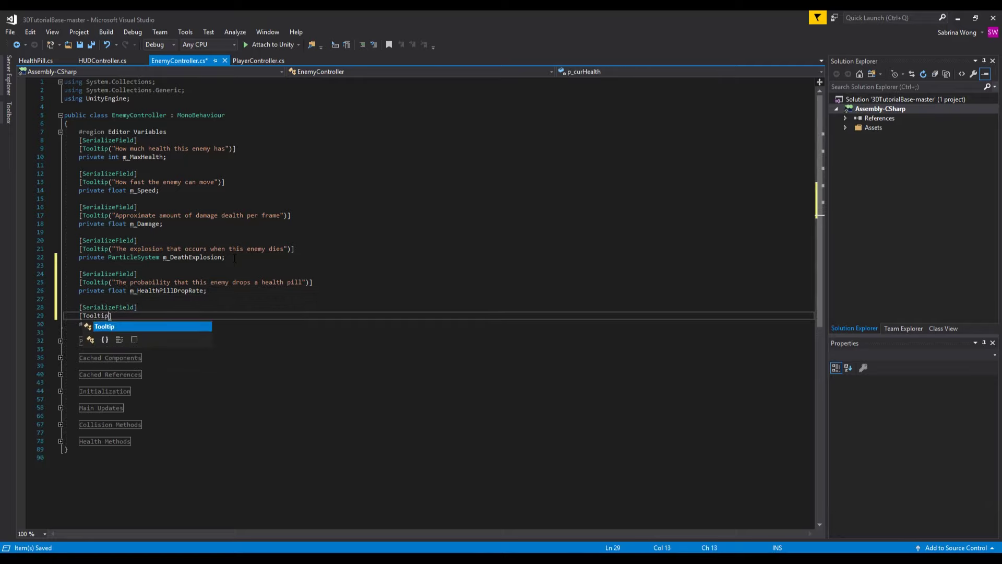
text(The type of health pill t)
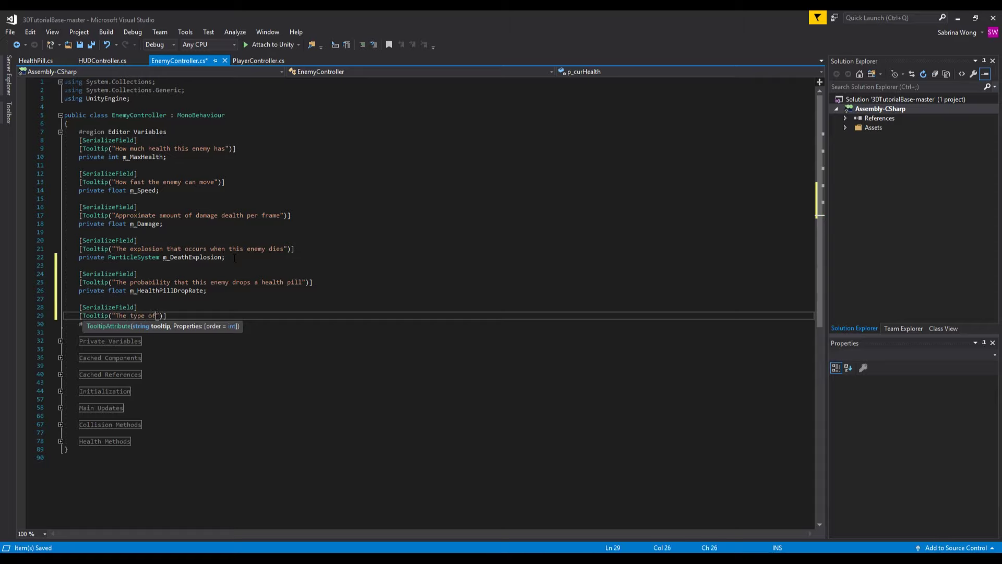
text(his enemy drops)
key(End)
key(Return)
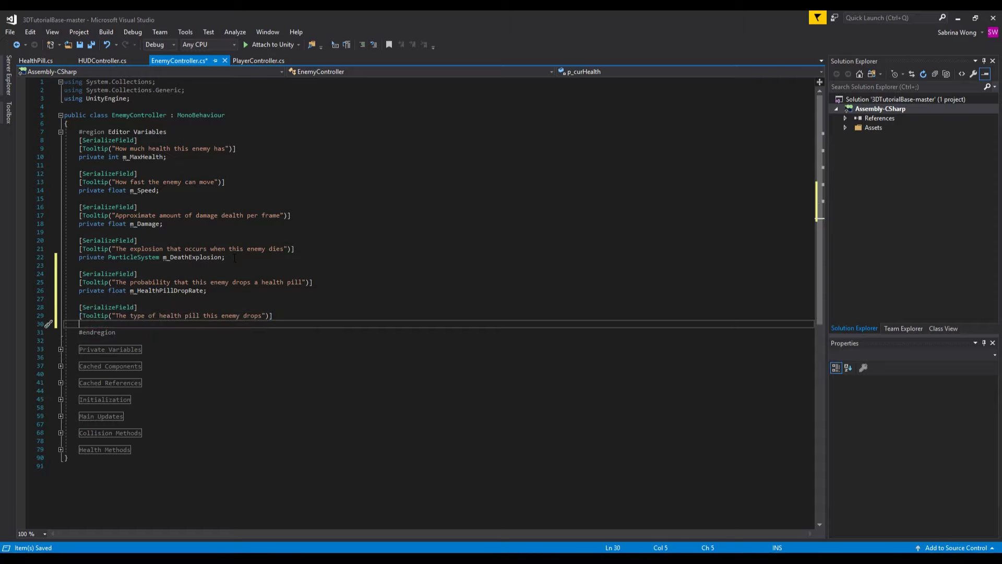
text(private GameObject )
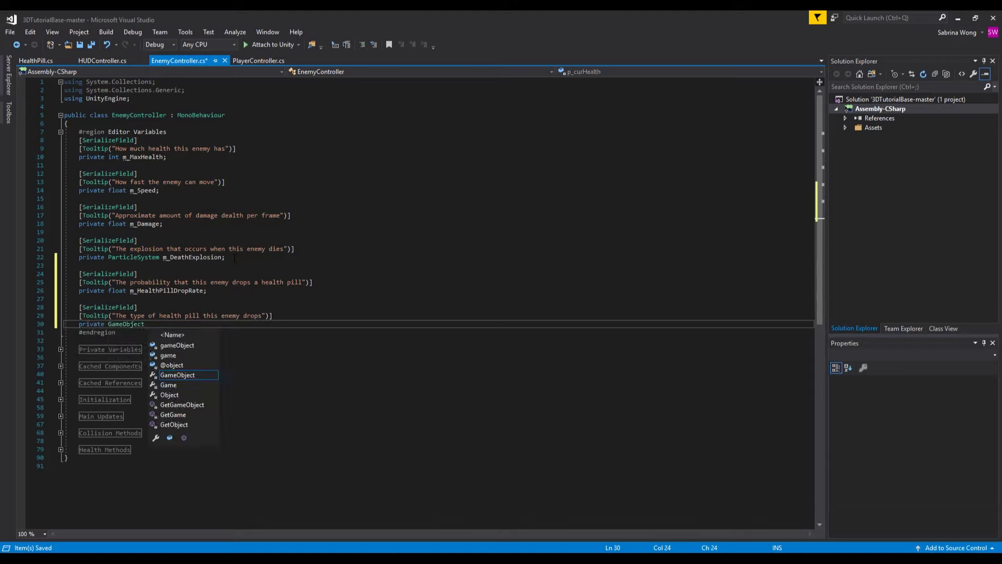
text(m_HealthPil)
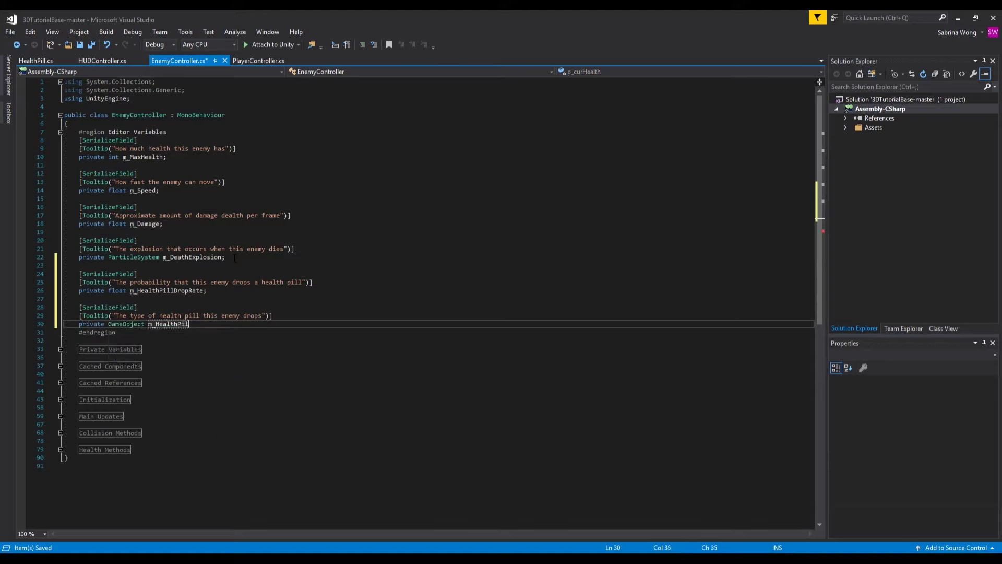
text(l;)
key(ctrl+s)
double_click(109, 451)
scroll(109, 450, down, 4)
Step: On death, instantiate m_HealthPill at transform.position when Random.value < m_HealthPillDropRate, then save
click(261, 393)
key(Return)
text(if ()
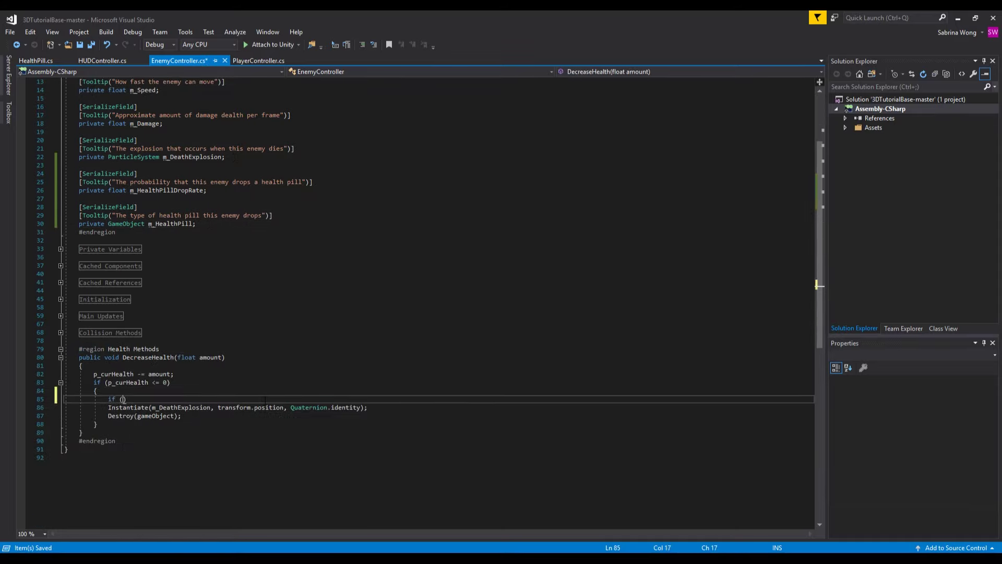
text(Random.va)
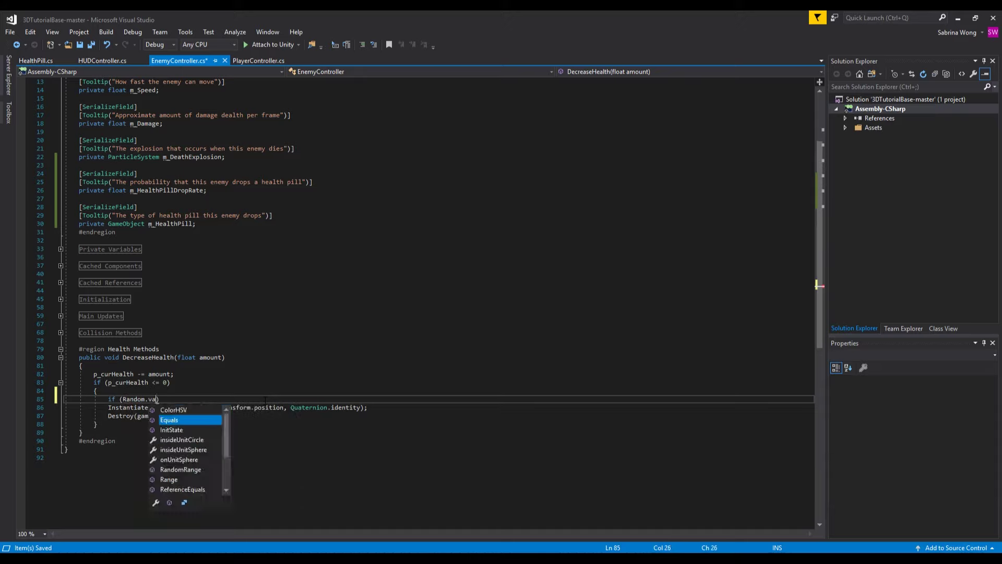
text(lue < m_Healt)
key(Left)
key(Down)
key(Tab)
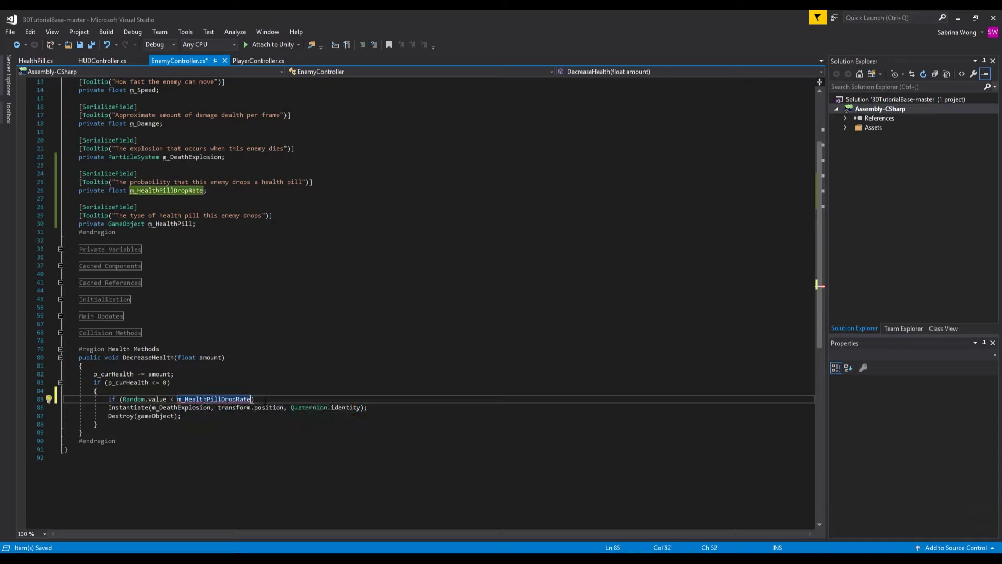
text())
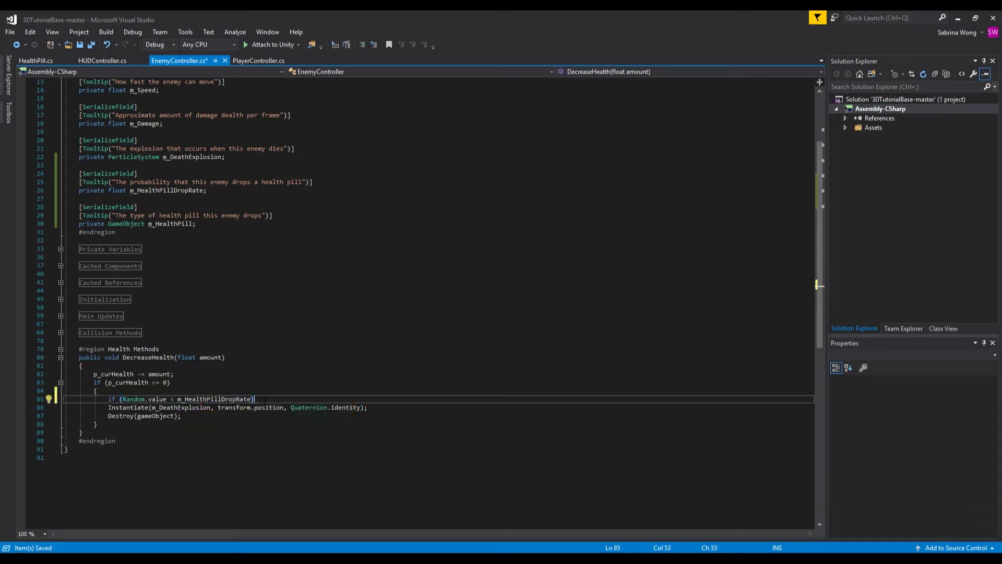
key(Return)
text({)
key(Return)
text(Instantiate)
text((m_hel)
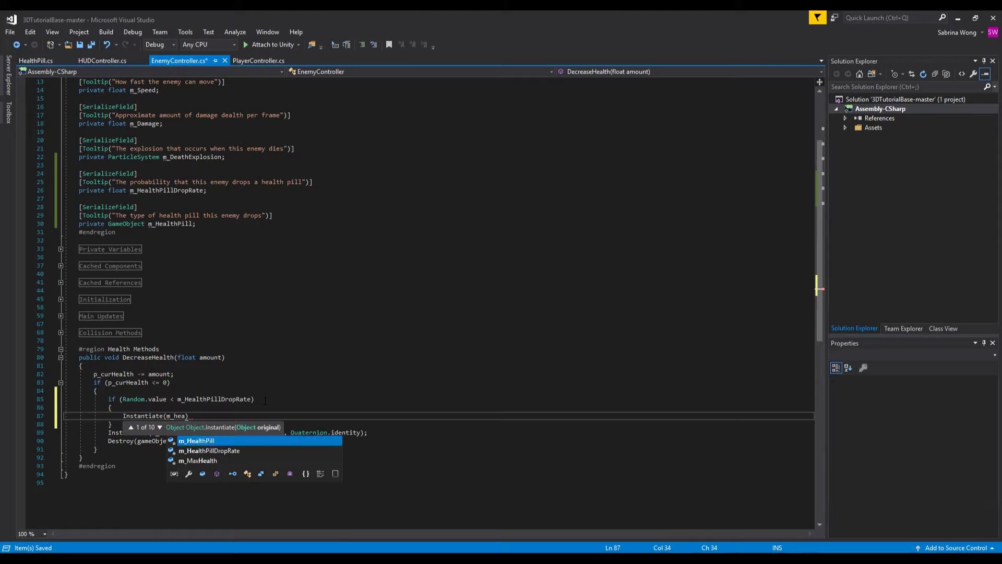
key(Tab)
text(, transform.posi)
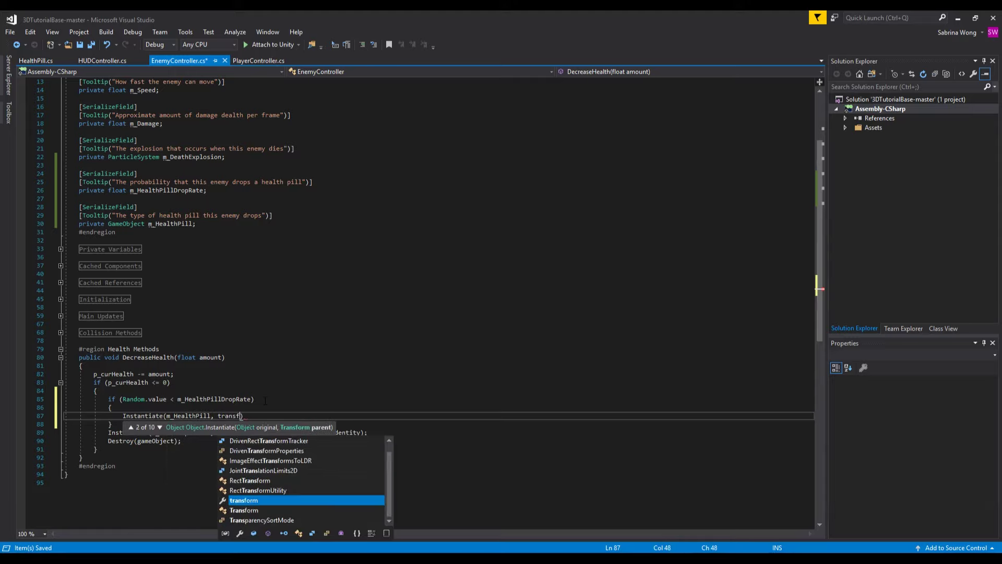
text(tion, Qua)
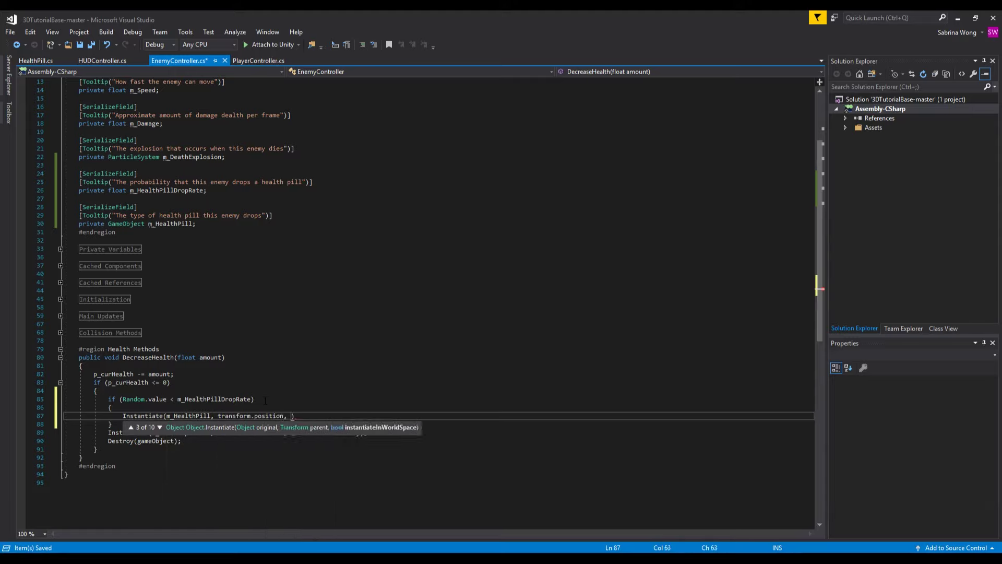
text(ternion.identity)
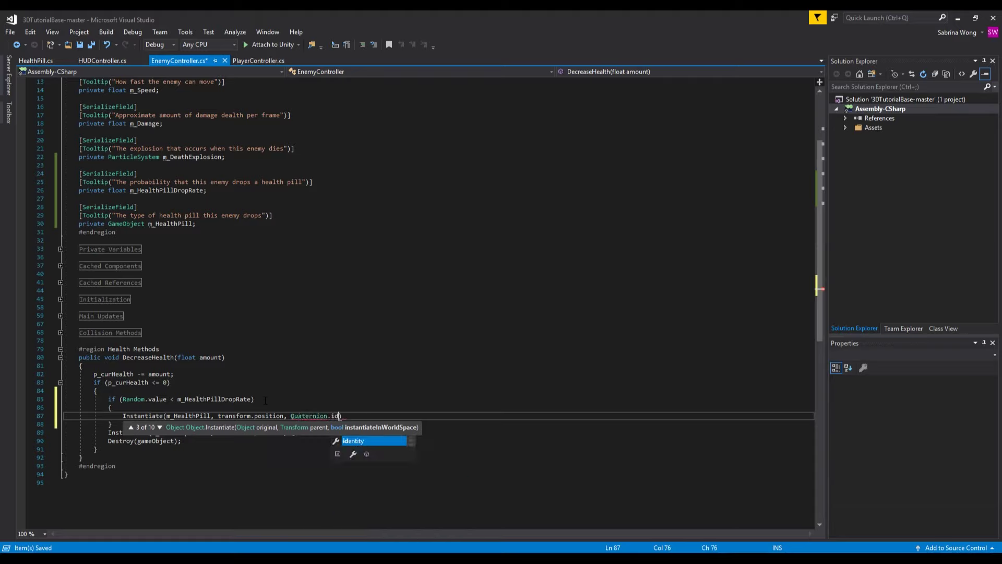
text();)
key(ctrl+s)
Step: Set GhostEnemy's Health Pill Drop Rate to 0.5, assign the HealthPill prefab, and enter play mode
key(alt+Tab)
click(528, 104)
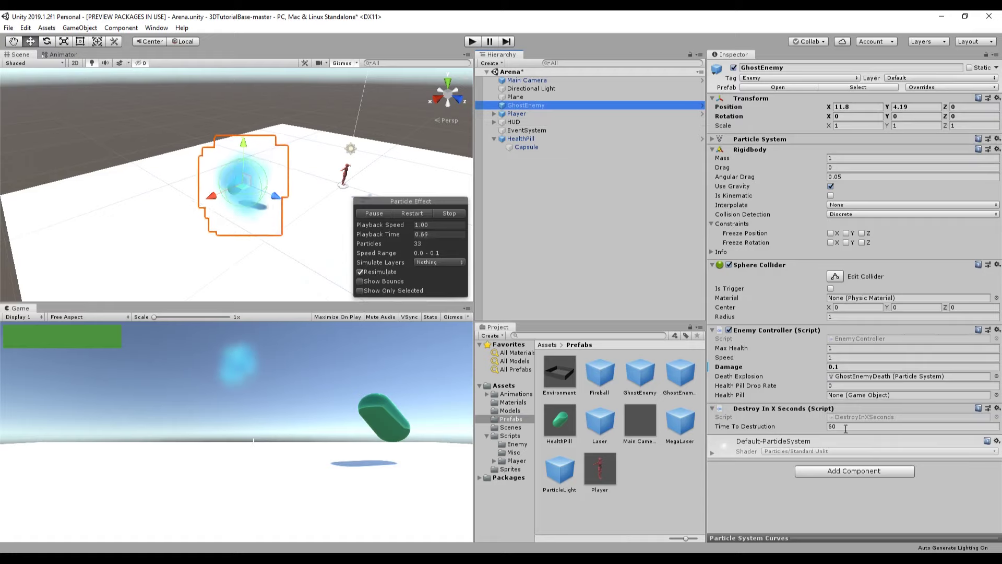
click(849, 385)
text(0.5)
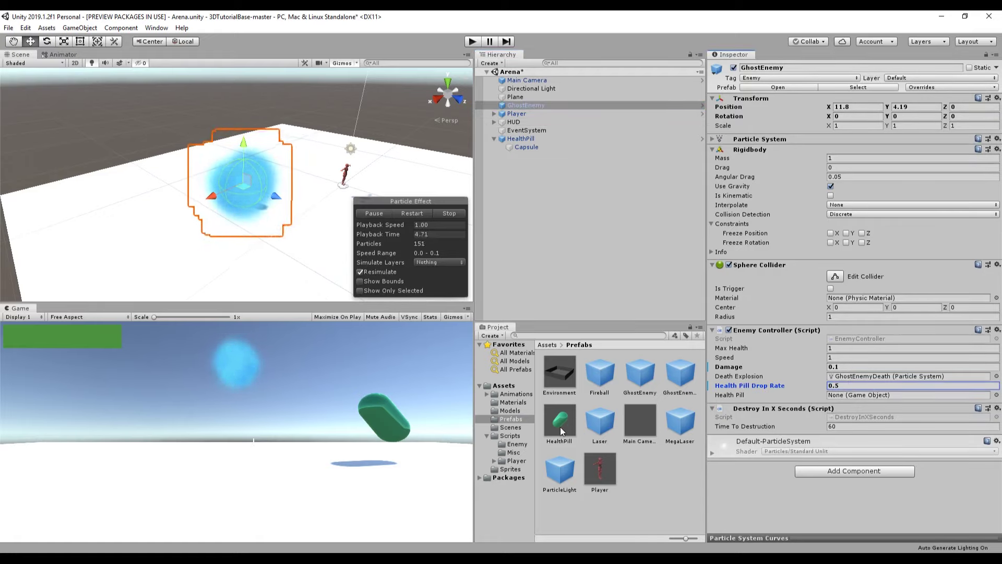
drag(562, 431, 849, 396)
click(585, 203)
click(472, 42)
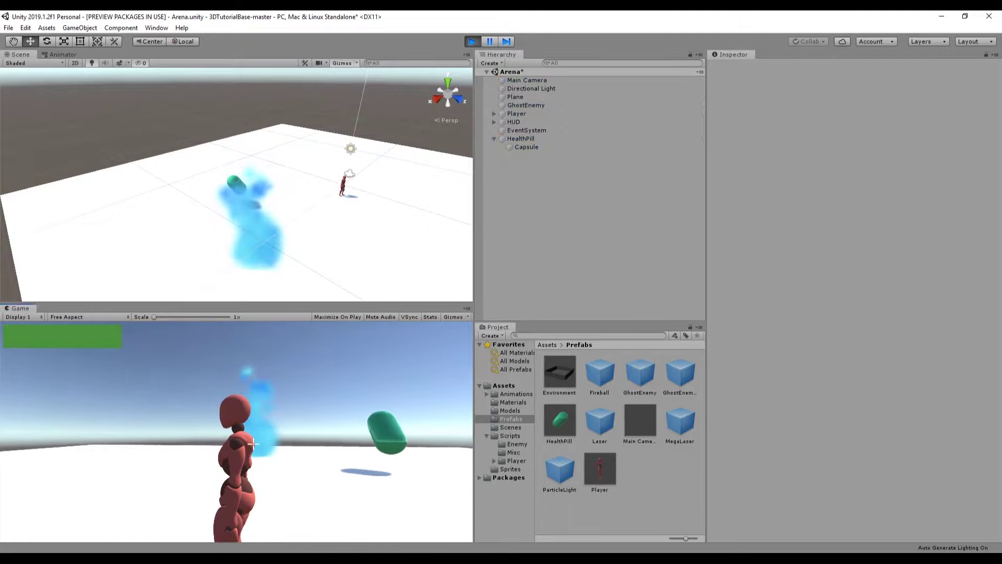
Step: Walk the player onto the HealthPill to regain health, then laser the GhostEnemy until destroyed
key(w)
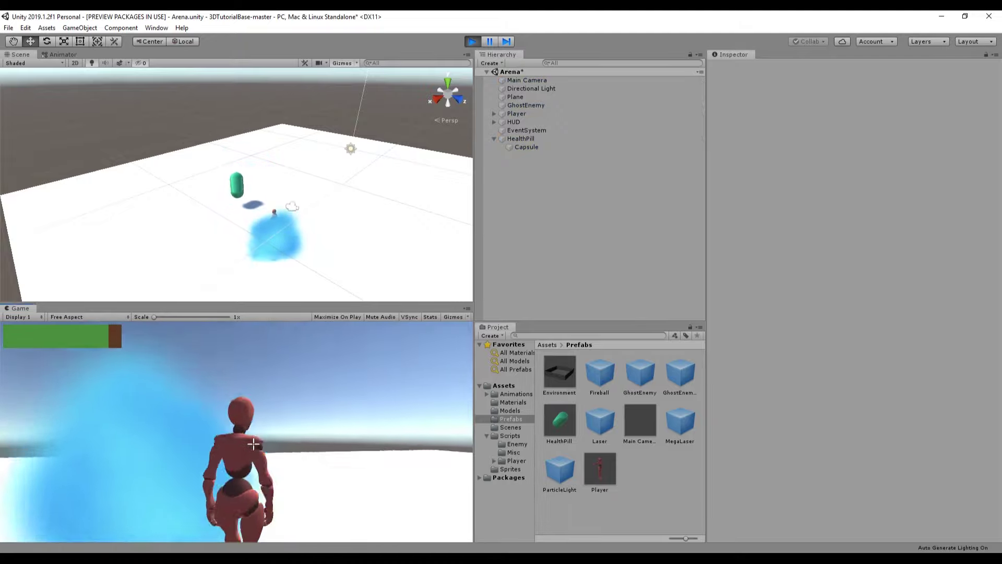
key(s)
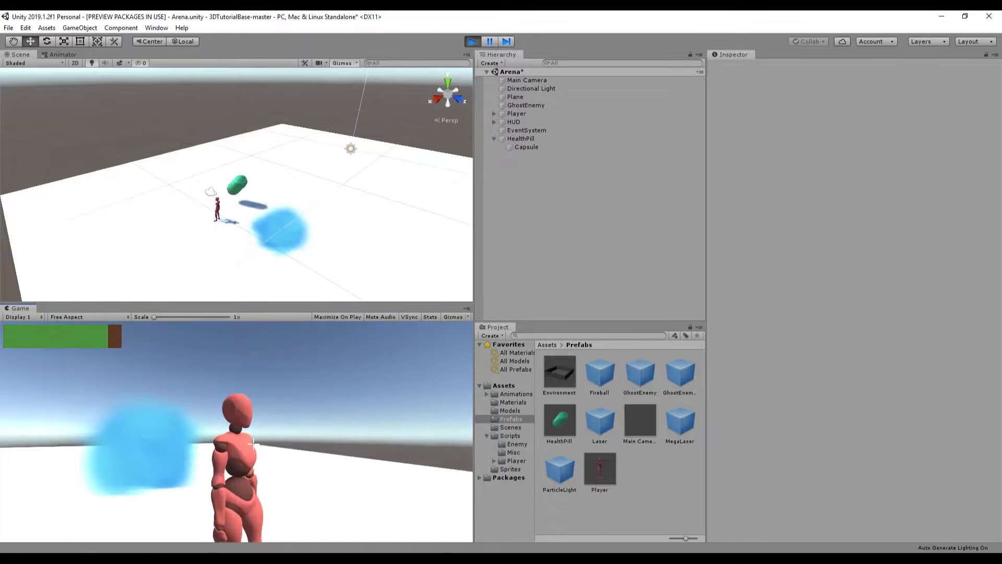
key(w)
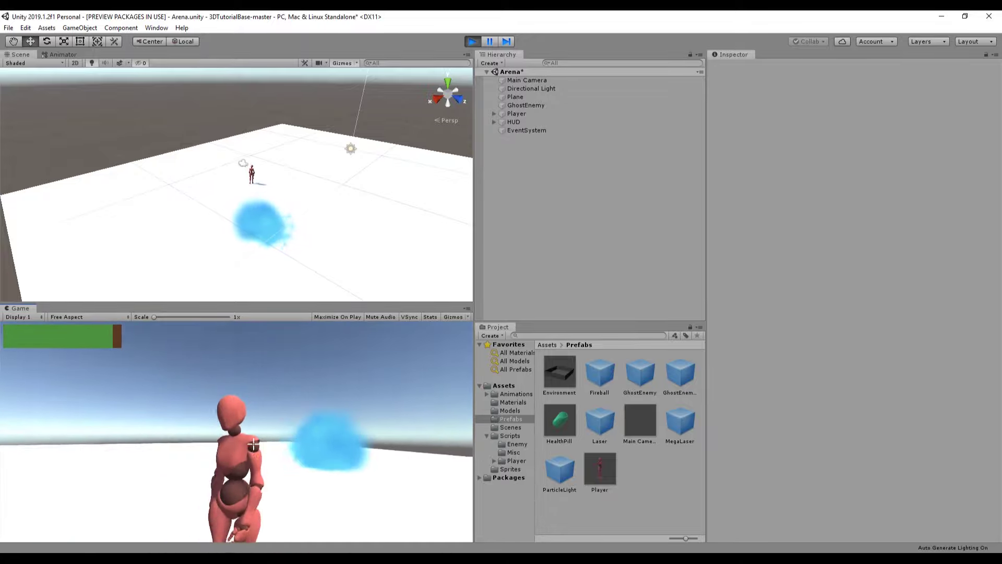
key(s)
click(253, 443)
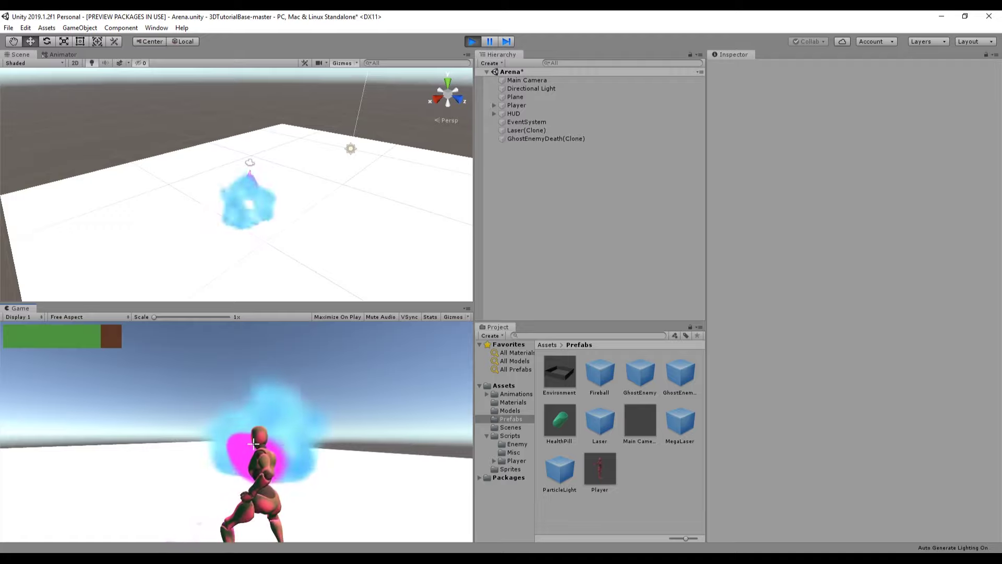
key(w)
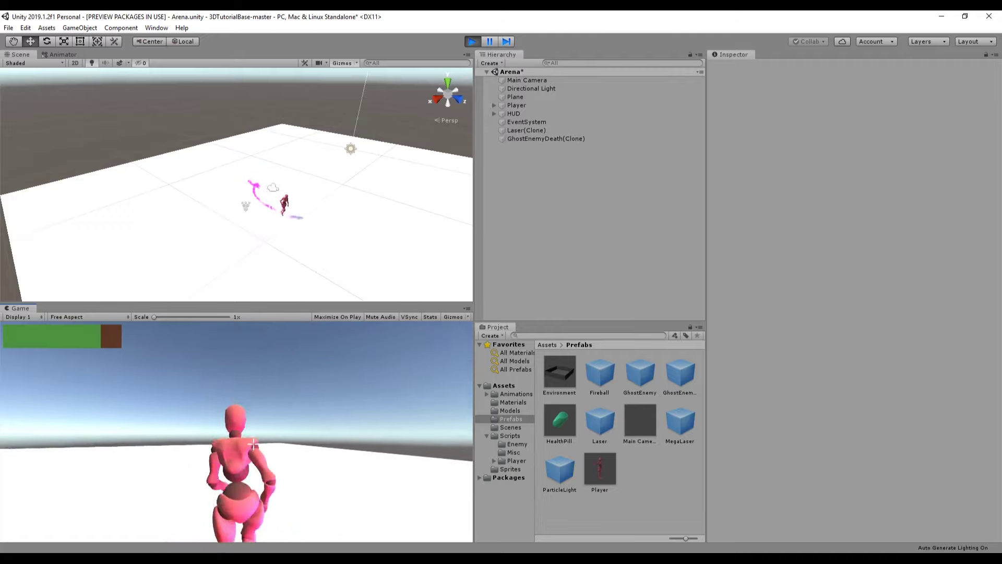